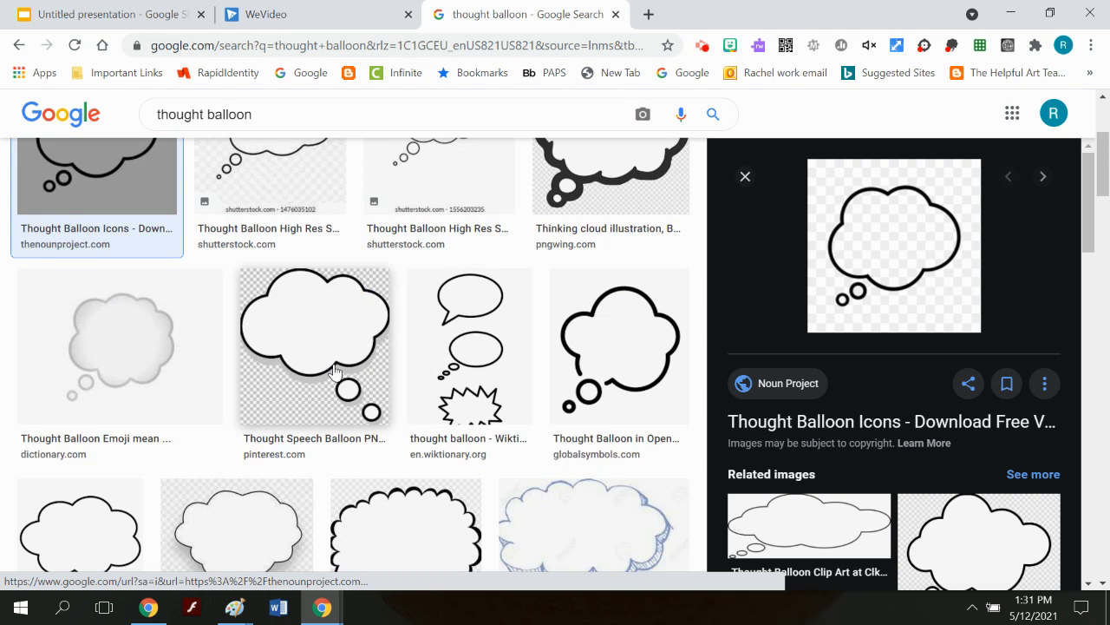
# - Compare several thought balloon images in the search results and preview the plain outlined one from Dreamstime
pyautogui.click(657, 354)
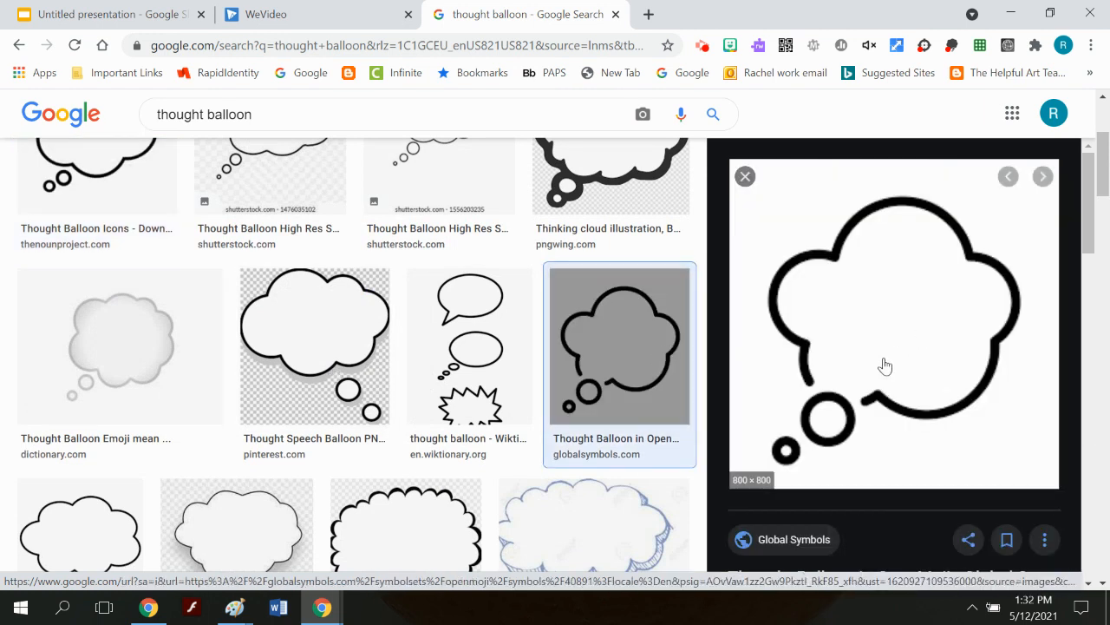
pyautogui.scroll(-2, 341, 510)
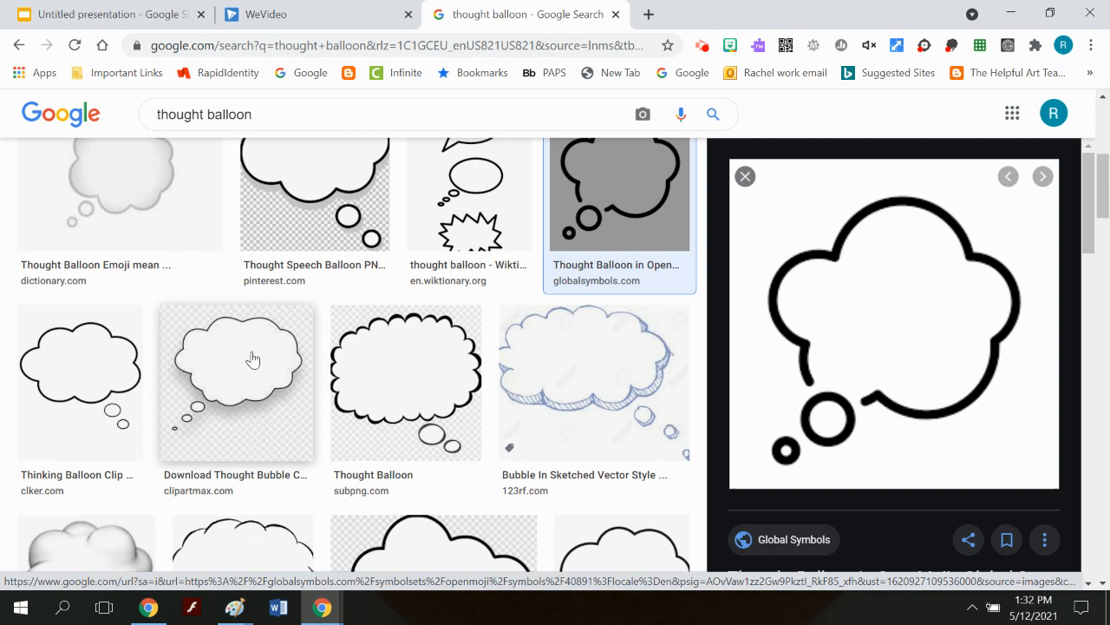
pyautogui.click(91, 391)
pyautogui.scroll(-2, 95, 392)
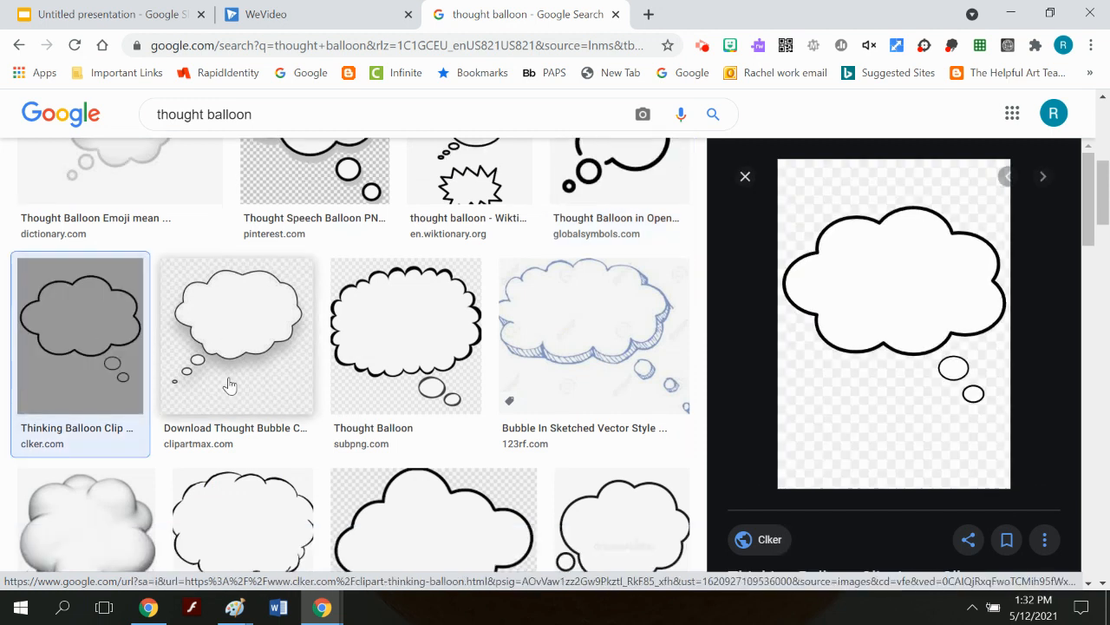
pyautogui.click(601, 395)
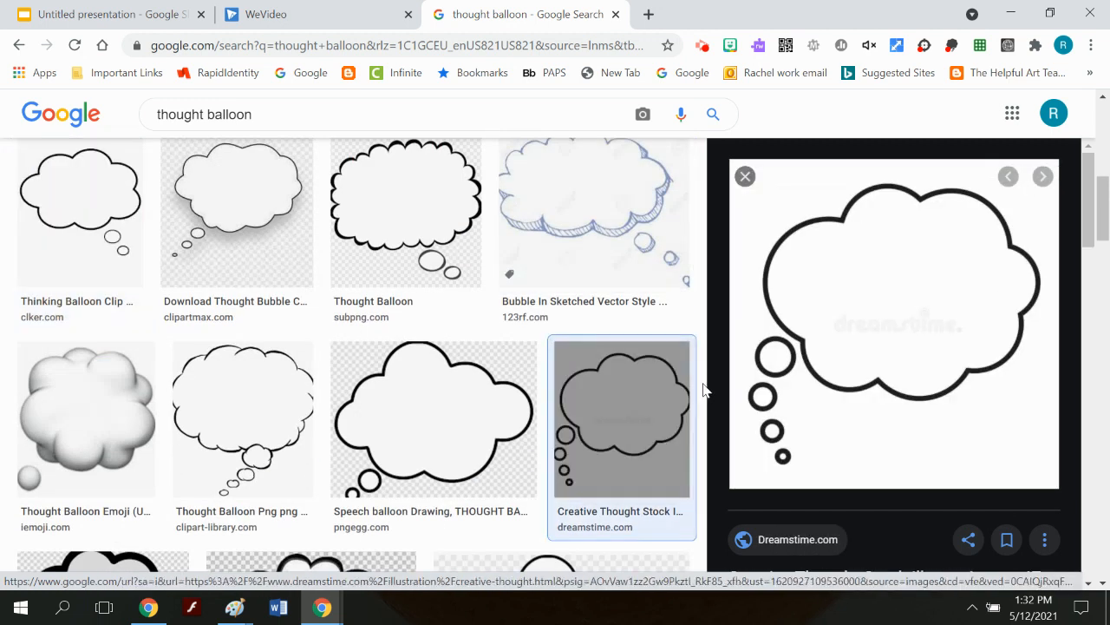
# - Save the previewed thought balloon image as a JPEG named "Think bubble"
pyautogui.rightClick(924, 303)
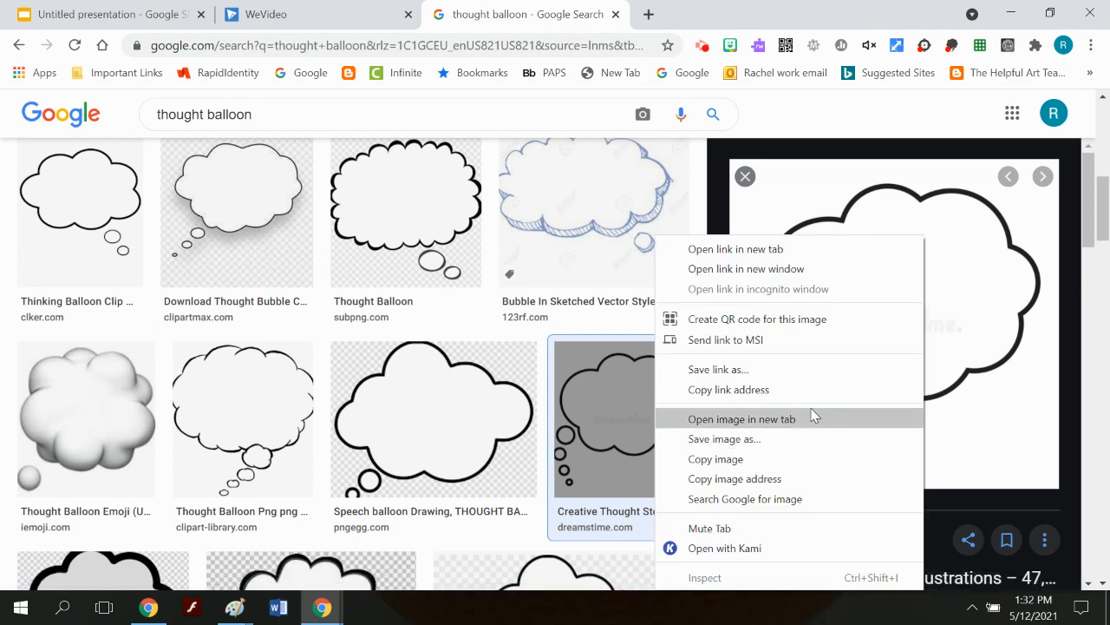
pyautogui.click(801, 436)
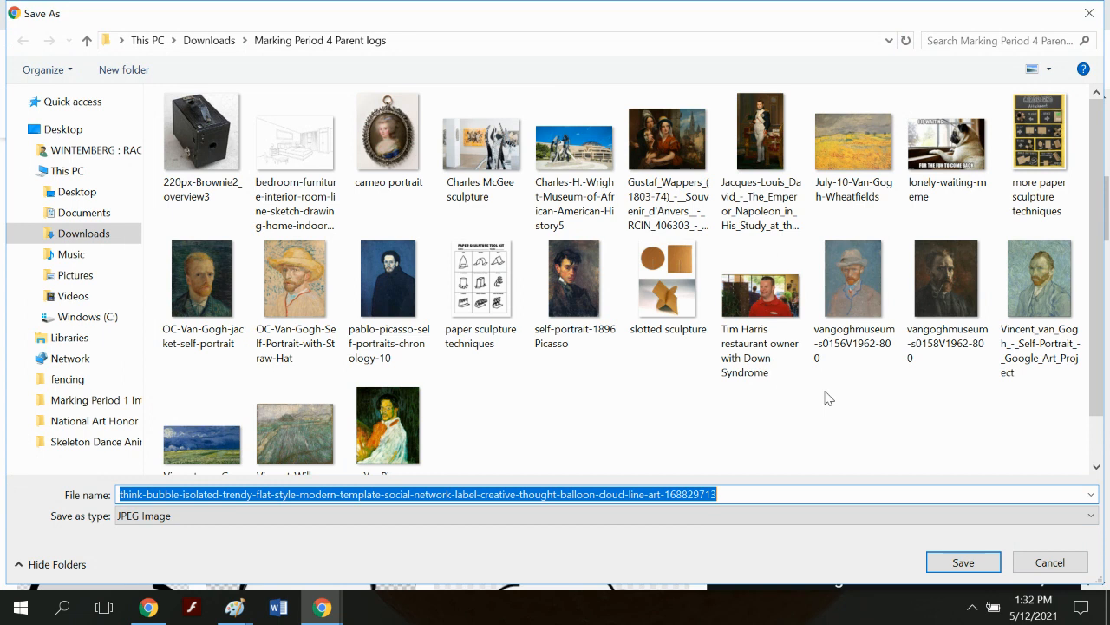
pyautogui.write('Thi')
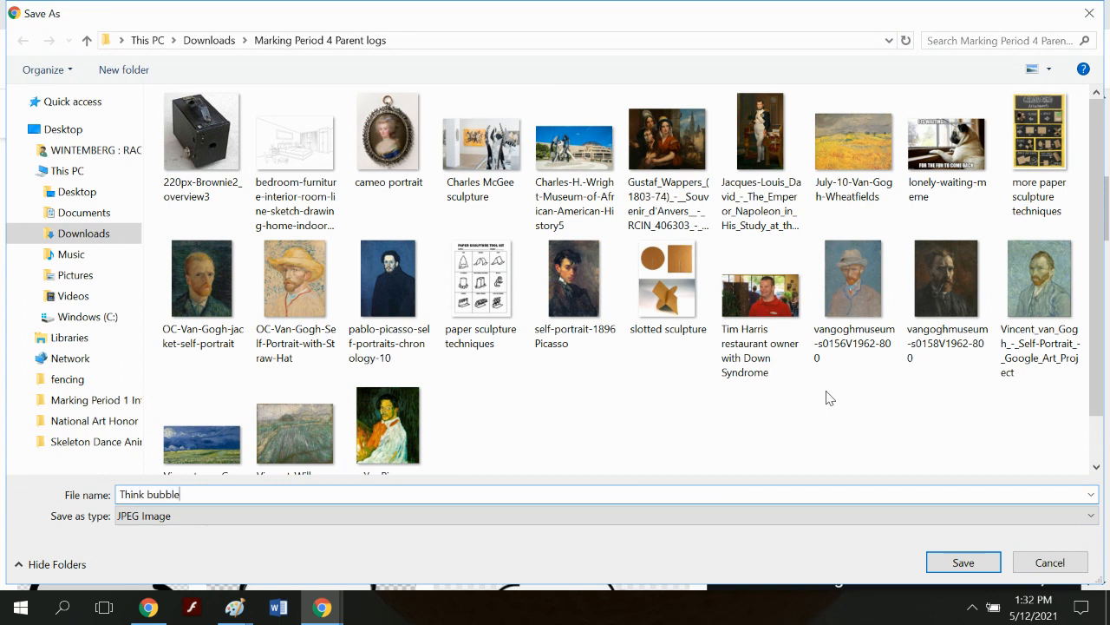
pyautogui.write('nk bubble')
pyautogui.press('Return')
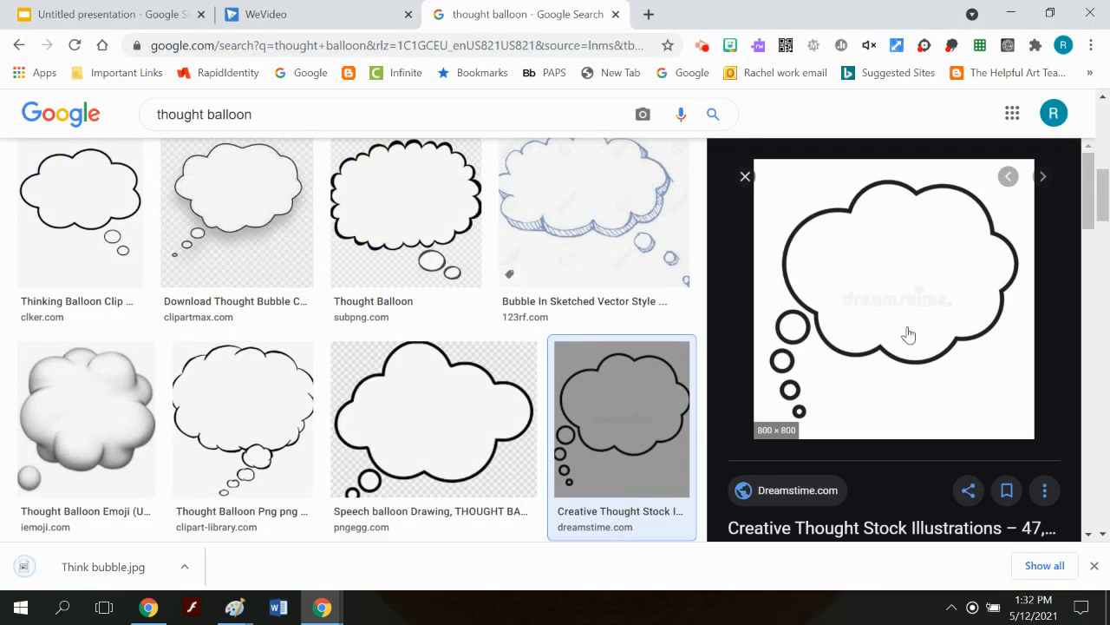
# - Load the Photopea online photo editor at photopea.com in the current browser tab
pyautogui.click(591, 50)
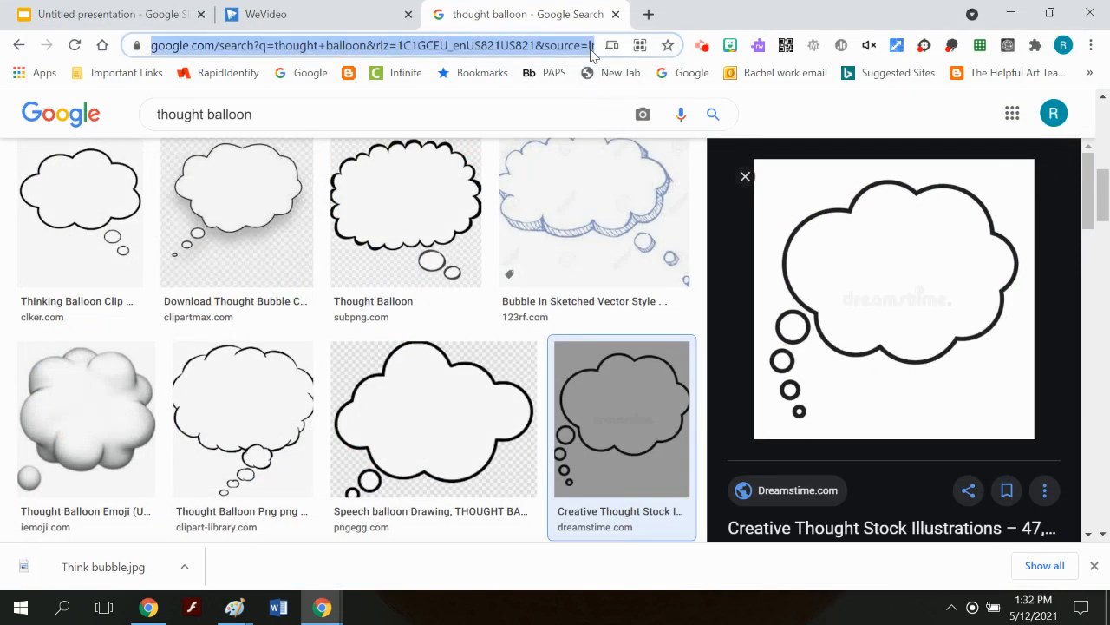
pyautogui.write('photopea.com')
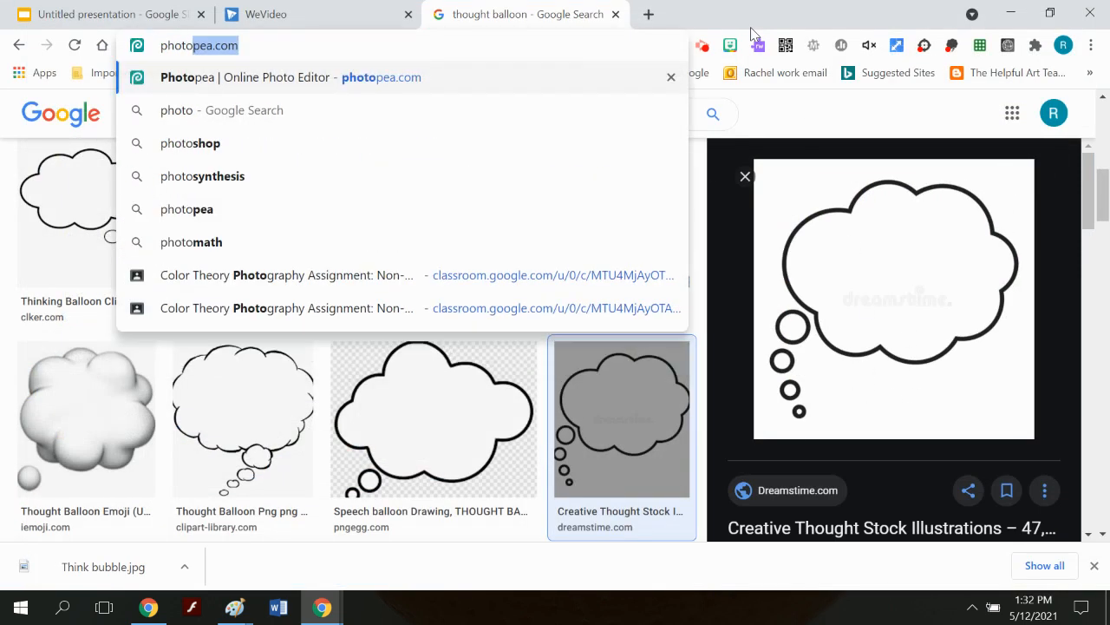
pyautogui.click(526, 78)
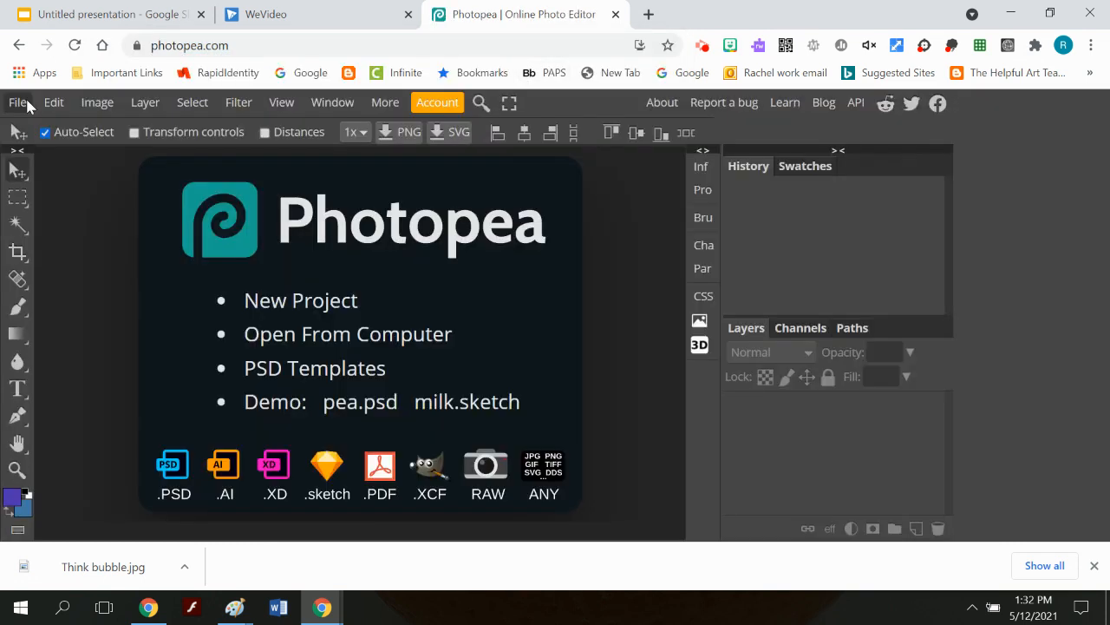
# - Open the "Think bubble" image from Downloads, filtering the files by datemodified:today
pyautogui.click(29, 101)
pyautogui.click(33, 150)
pyautogui.click(957, 41)
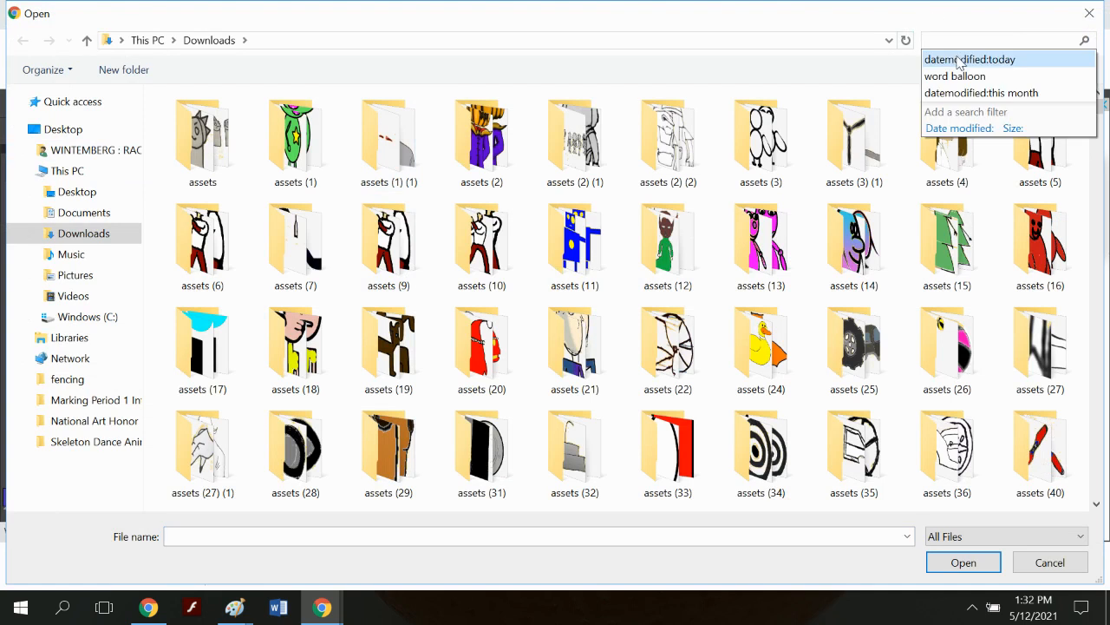
pyautogui.click(959, 59)
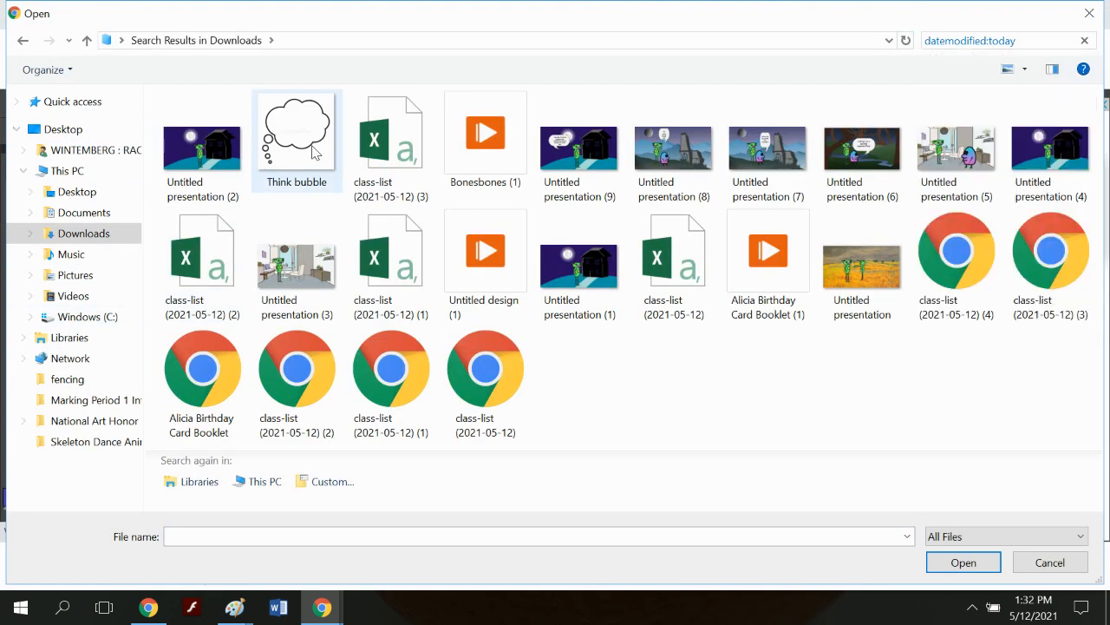
pyautogui.doubleClick(314, 153)
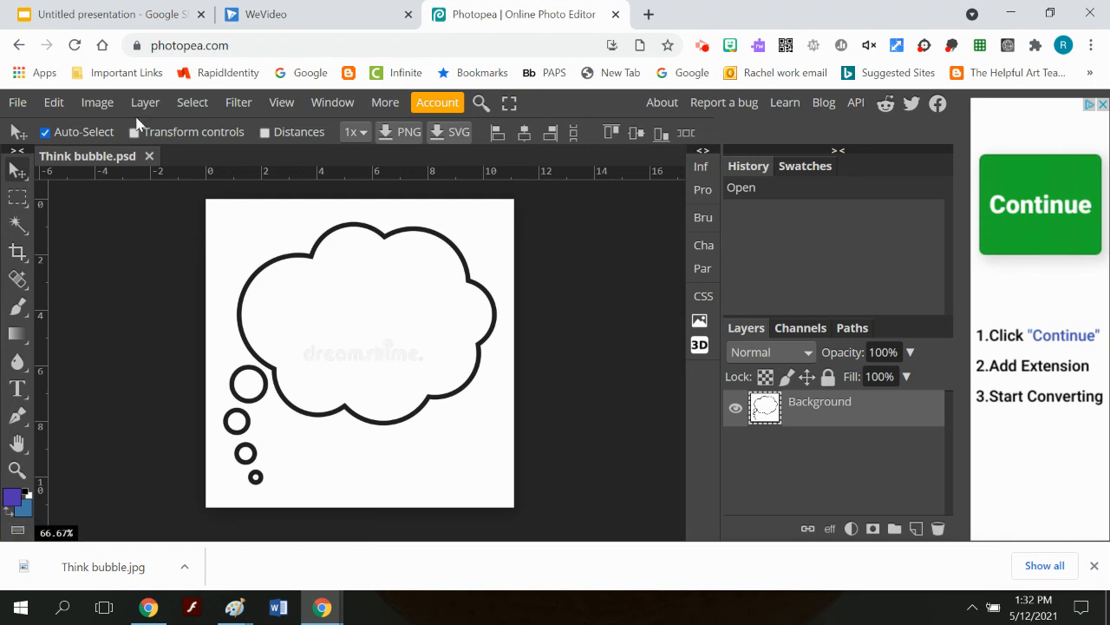
# - Apply a Brightness/Contrast adjustment to the bubble image with brightness 150 and contrast 100
pyautogui.click(105, 104)
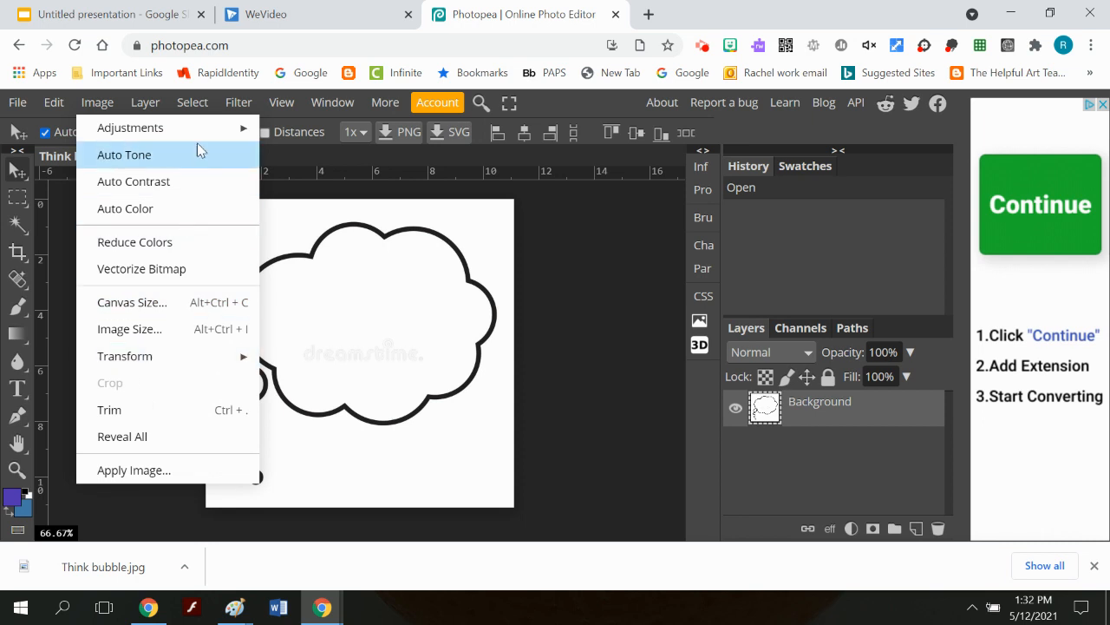
pyautogui.moveTo(206, 131)
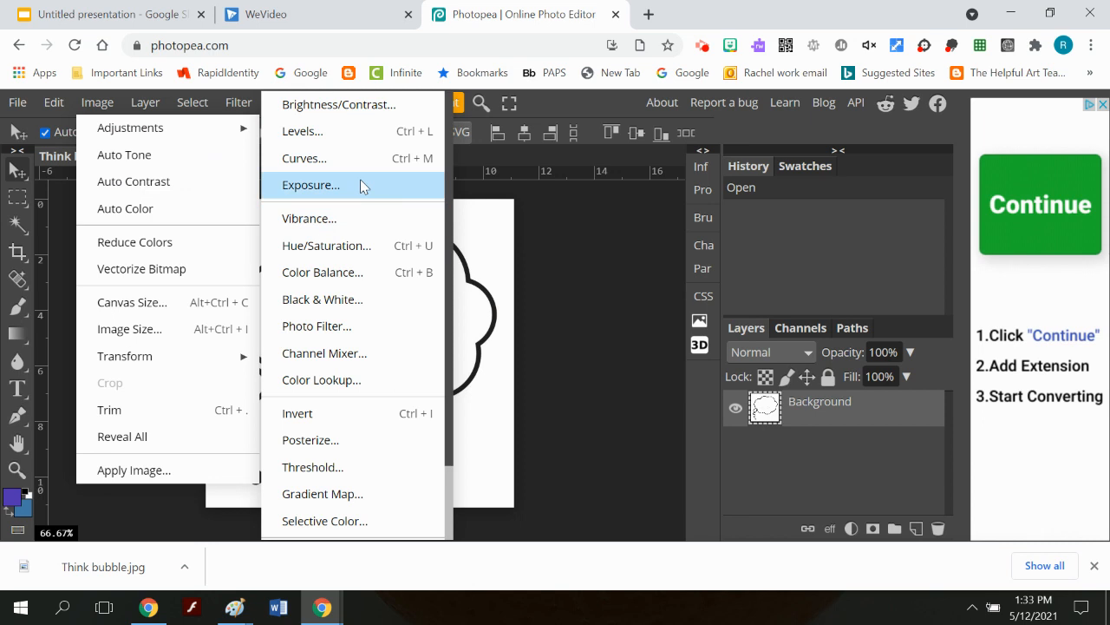
pyautogui.click(375, 106)
pyautogui.moveTo(398, 235); pyautogui.dragTo(860, 151)
pyautogui.moveTo(733, 262); pyautogui.dragTo(883, 250)
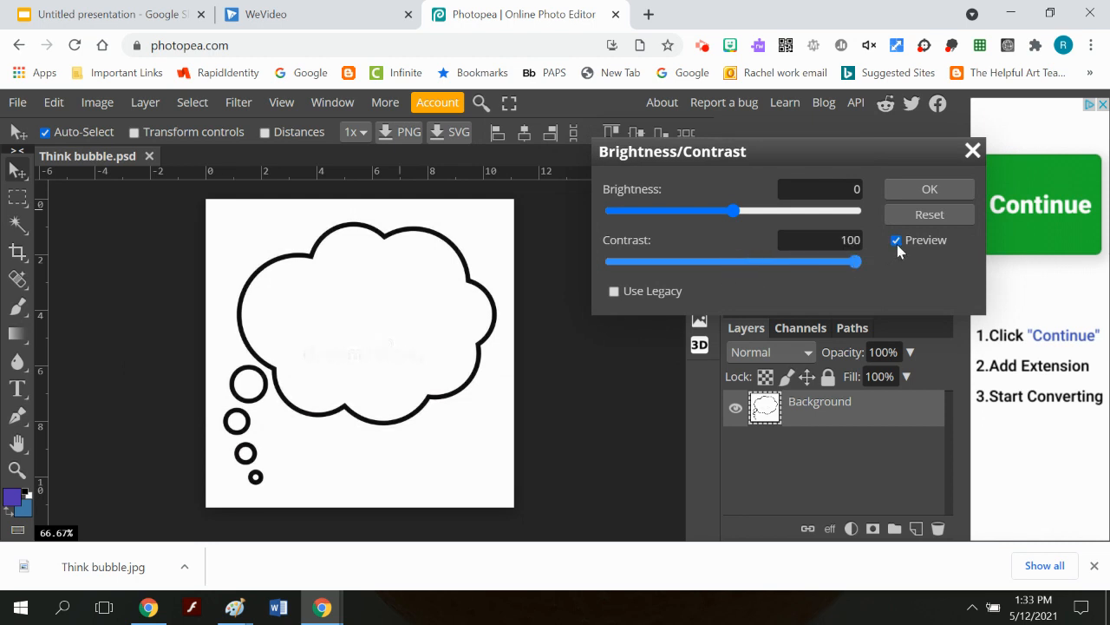
pyautogui.moveTo(734, 212); pyautogui.dragTo(861, 222)
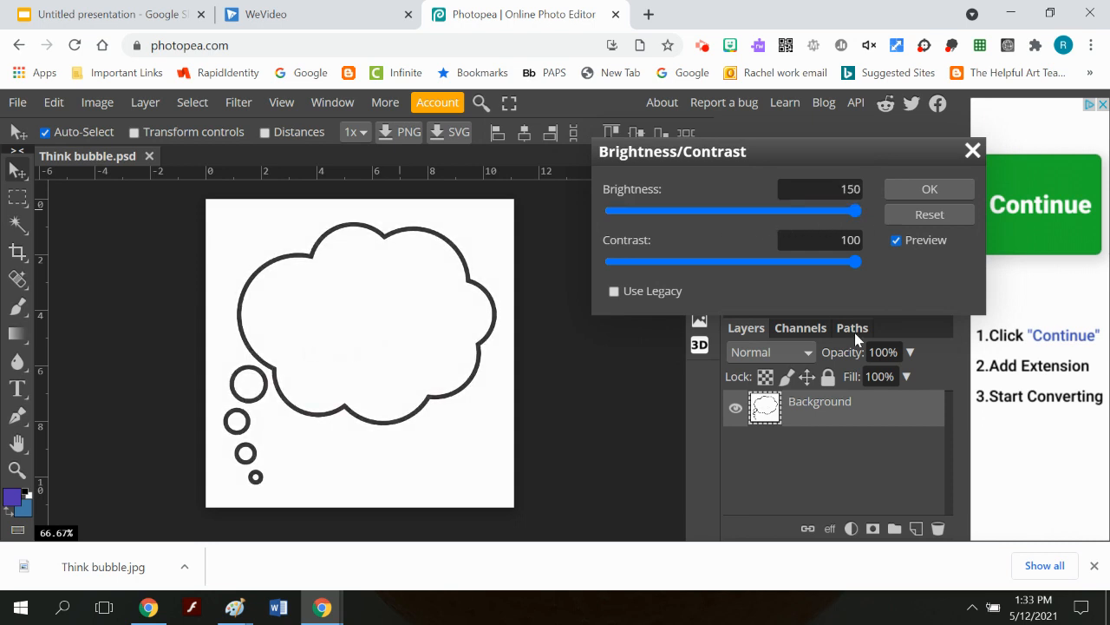
pyautogui.click(932, 190)
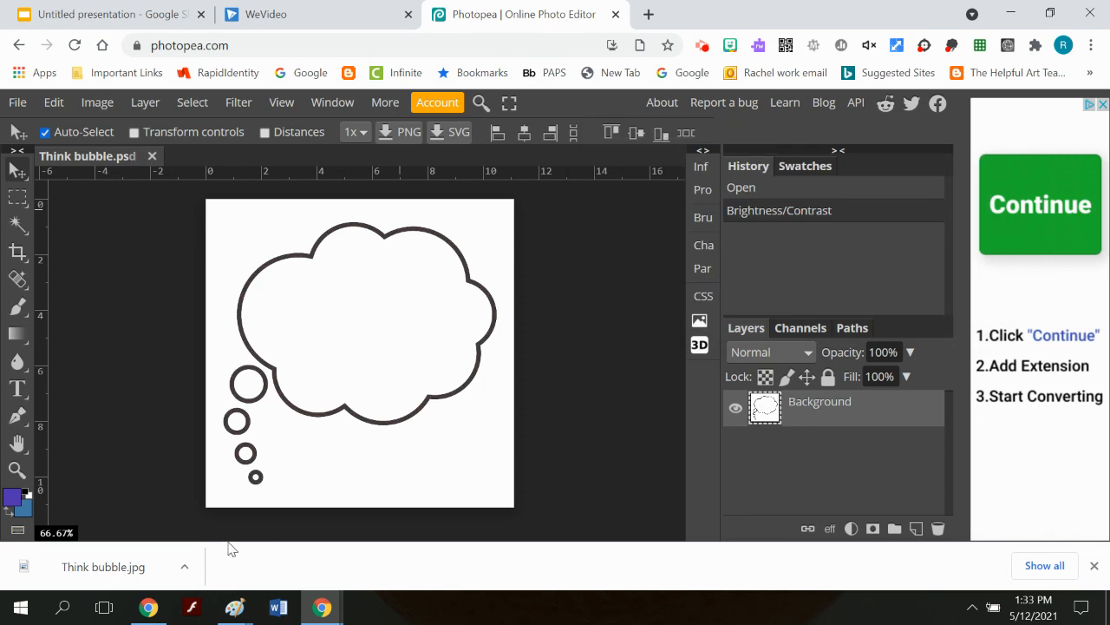
pyautogui.click(25, 232)
pyautogui.click(311, 225)
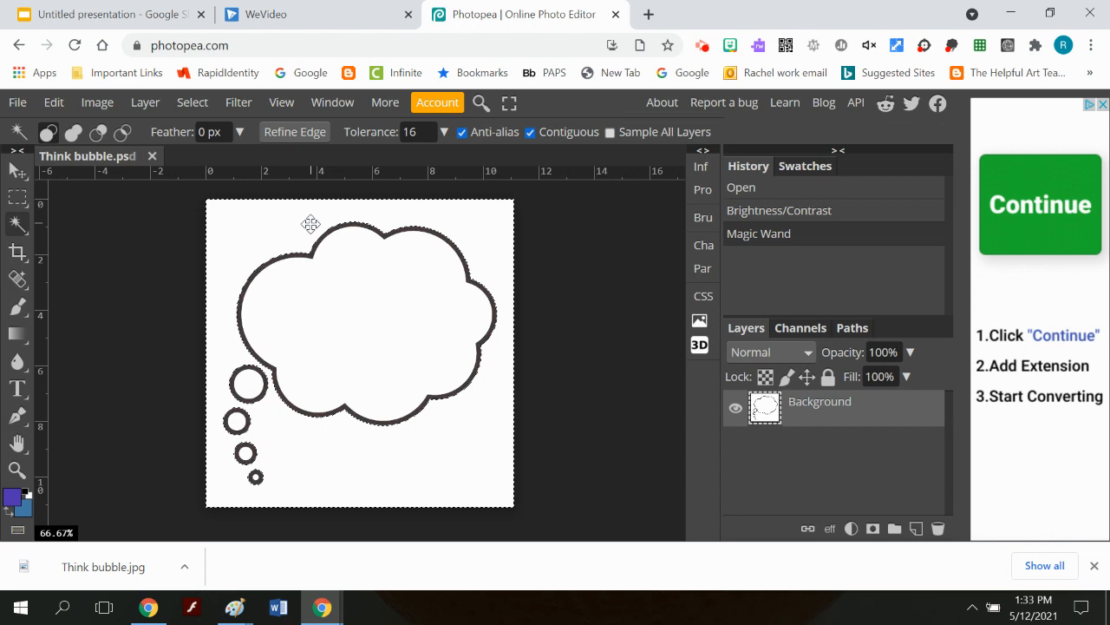
pyautogui.click(834, 379)
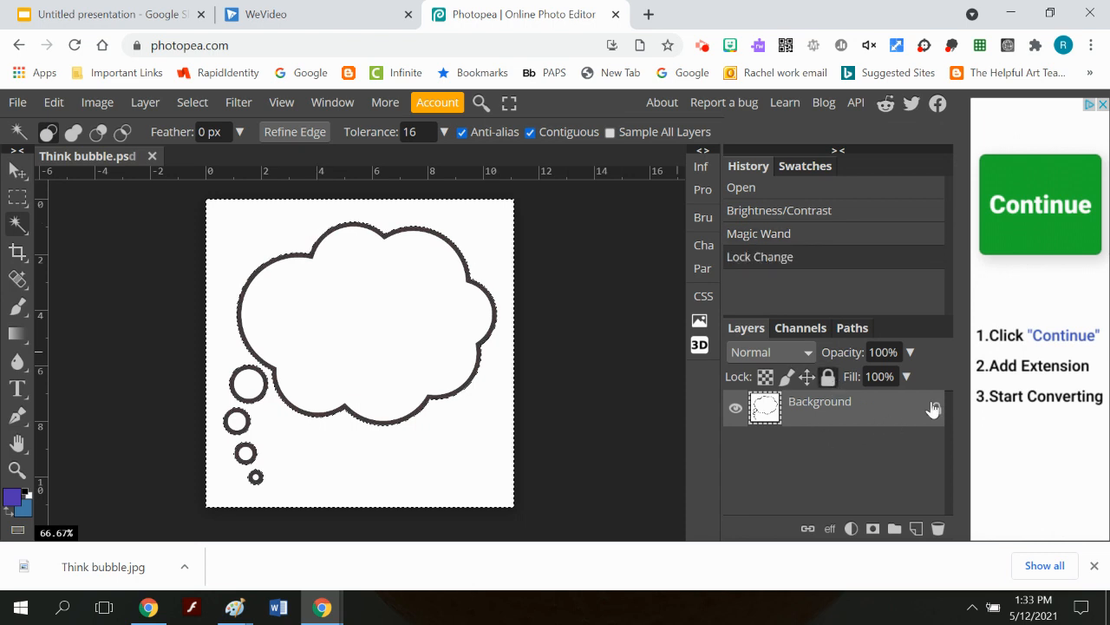
pyautogui.click(936, 410)
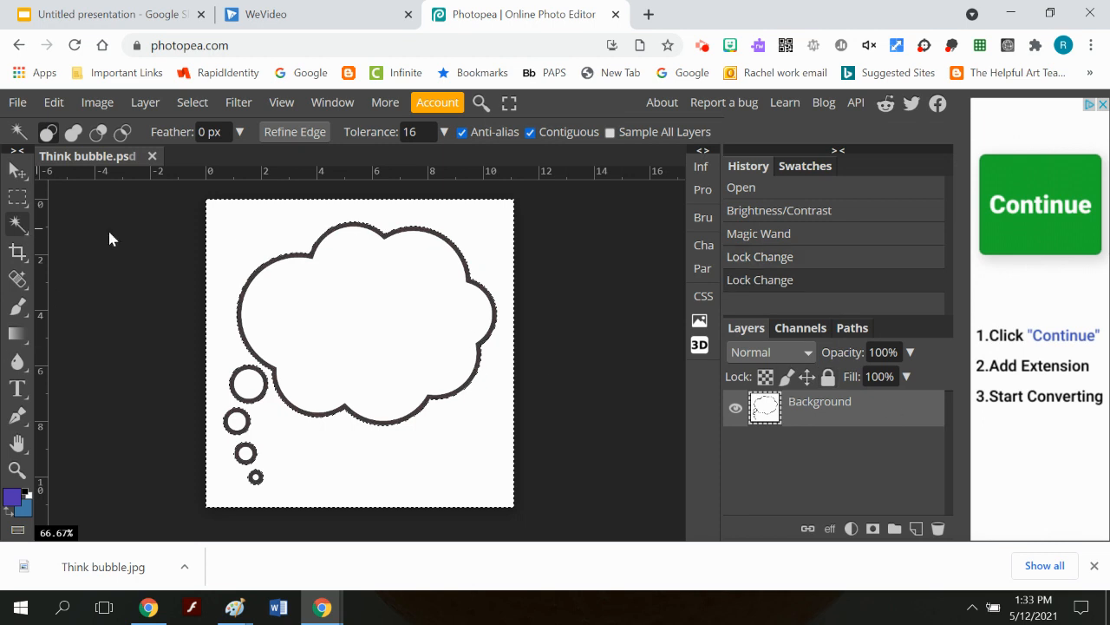
pyautogui.click(193, 102)
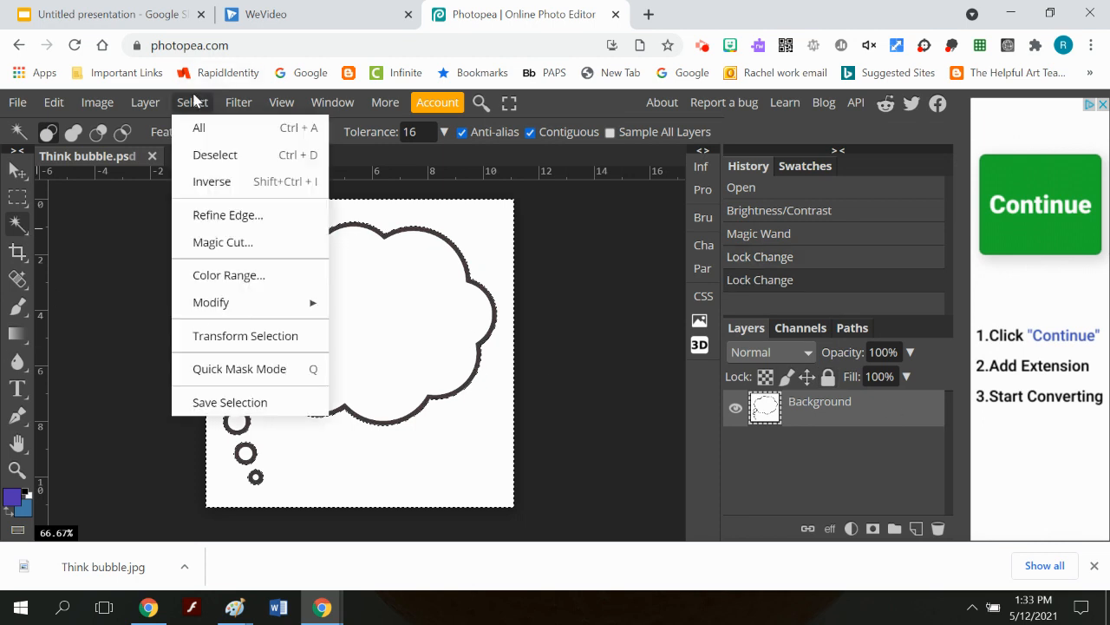
pyautogui.click(202, 153)
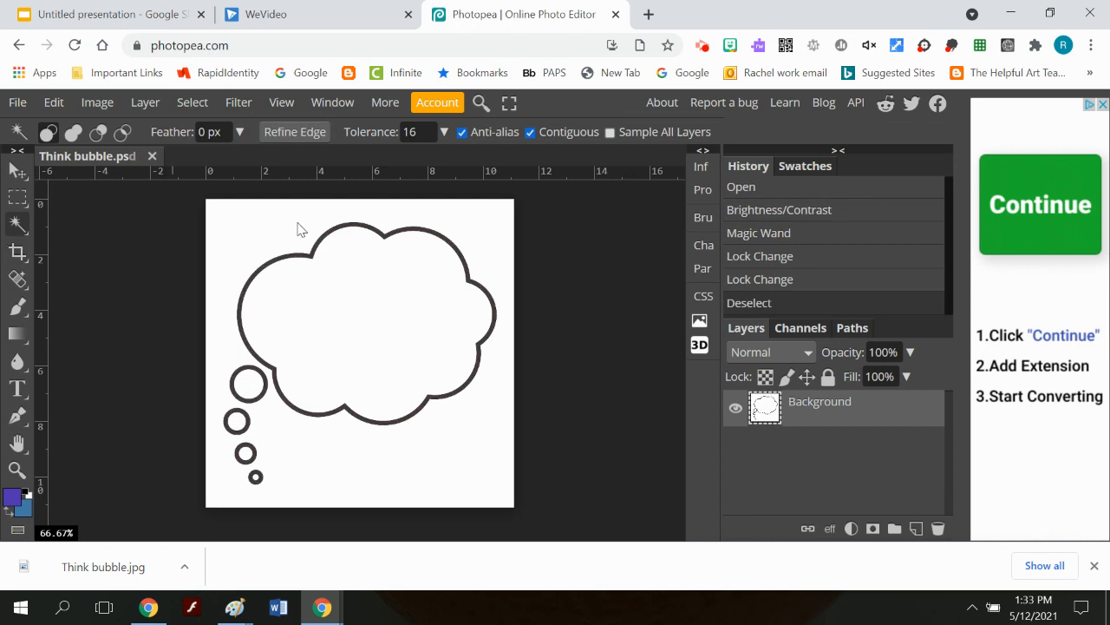
# - Select the white area outside the thought bubble with the Magic Wand and delete it
pyautogui.click(271, 240)
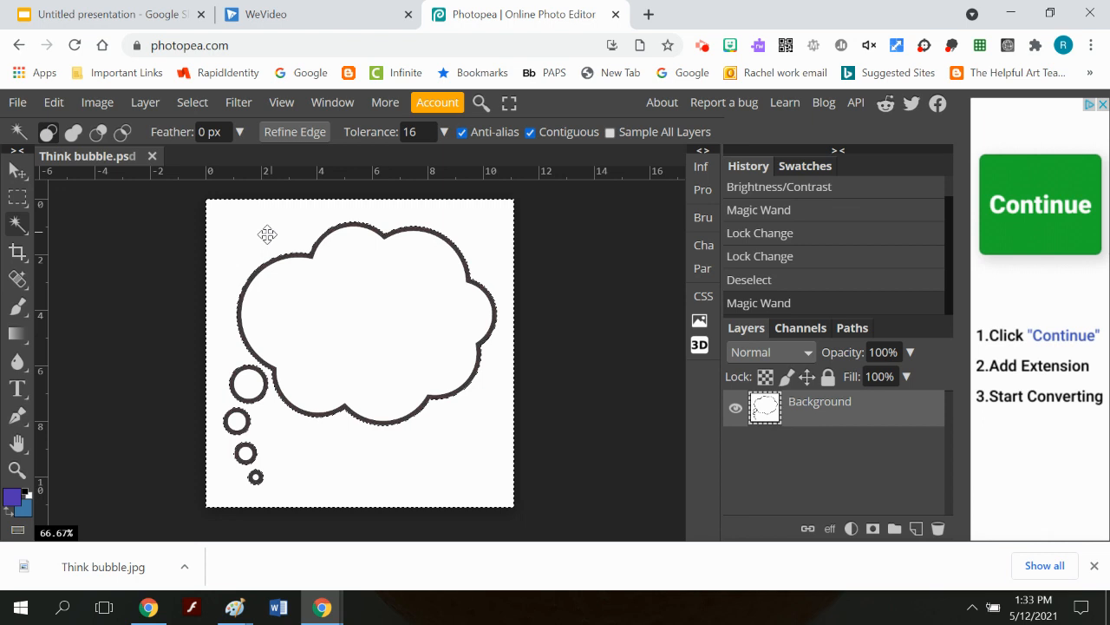
pyautogui.press('Delete')
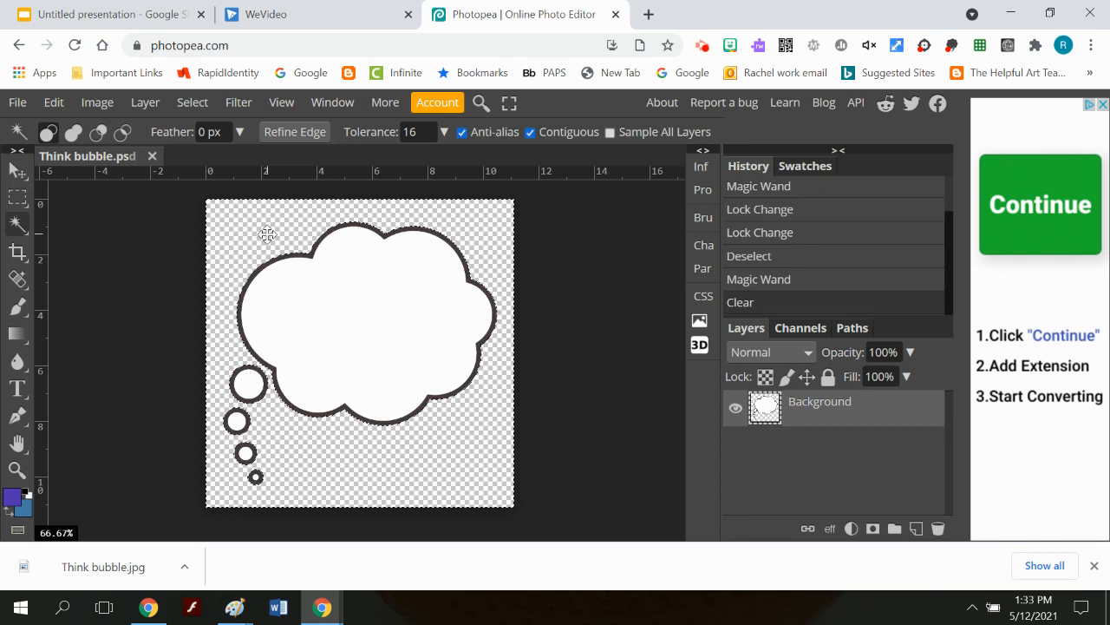
# - Export the cut-out bubble as an 800 × 800 px PNG at 100% quality
pyautogui.click(17, 105)
pyautogui.moveTo(51, 356)
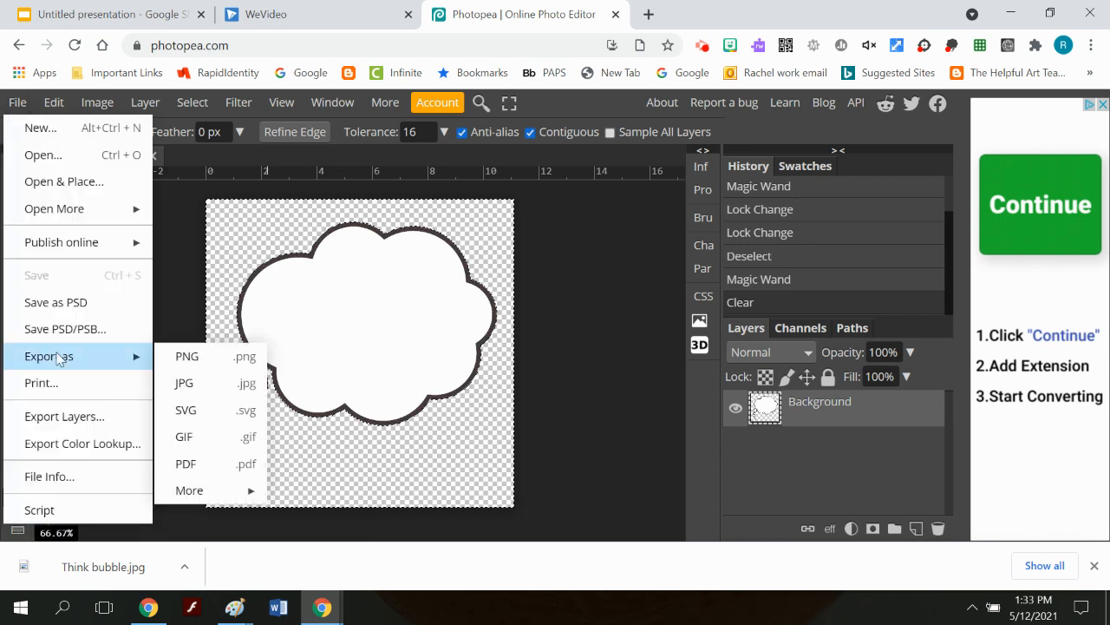
pyautogui.click(227, 363)
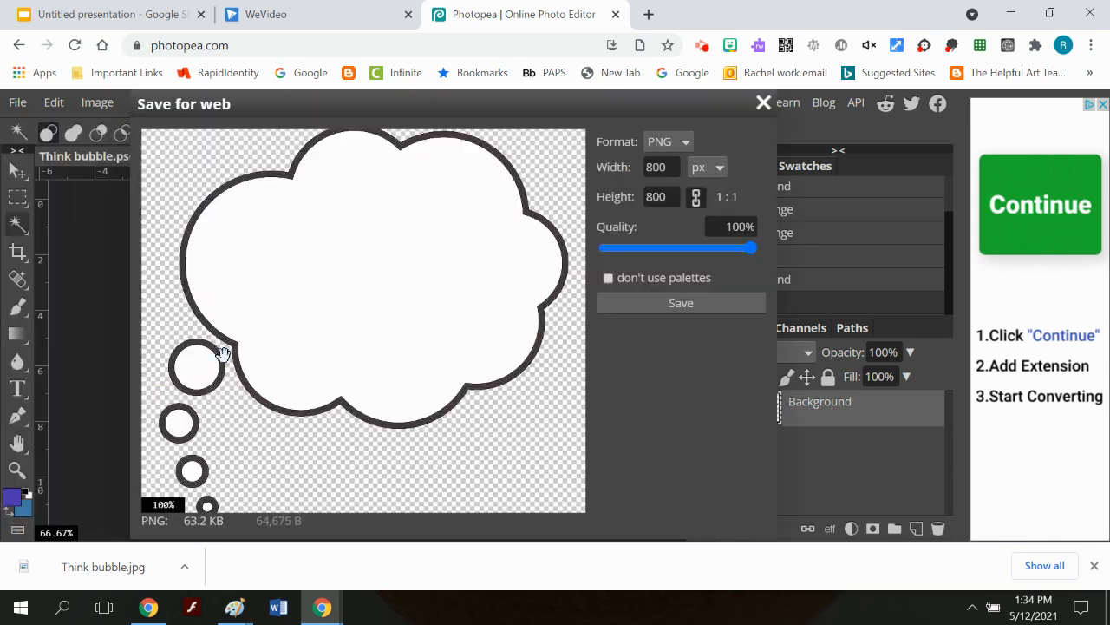
pyautogui.click(681, 302)
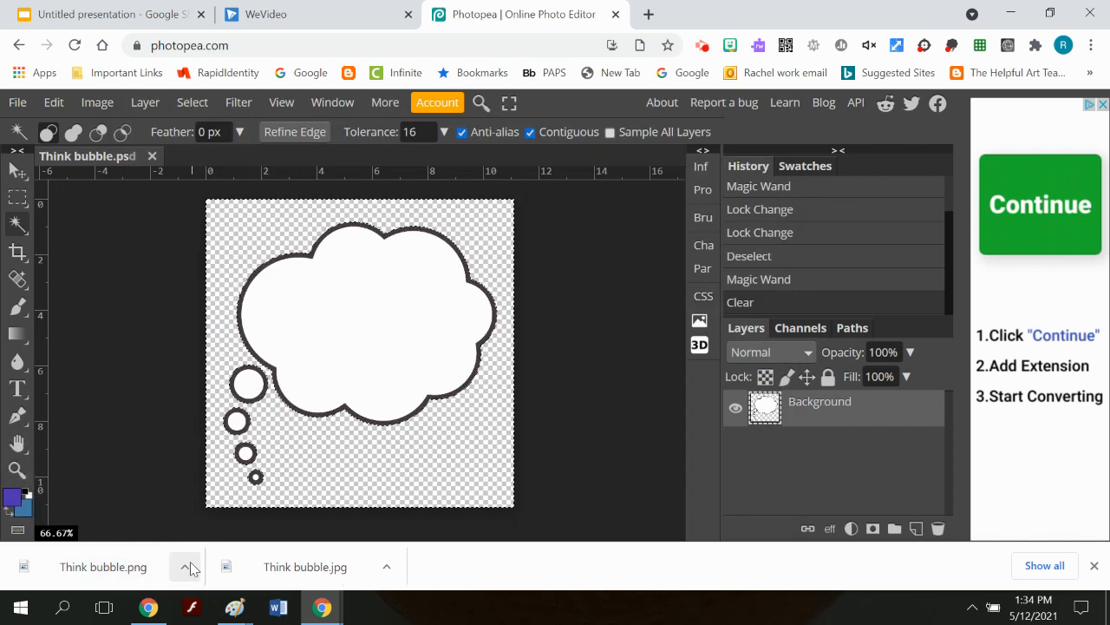
# - Locate the downloaded Think bubble.jpg in its folder, delete it, and close the folder window
pyautogui.rightClick(341, 575)
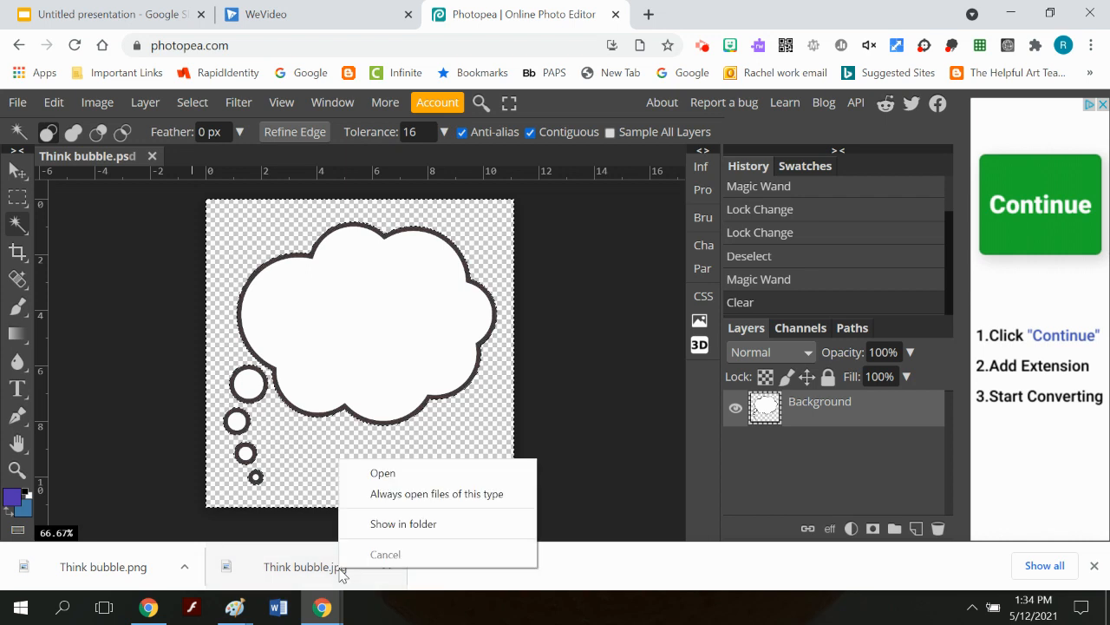
pyautogui.click(405, 524)
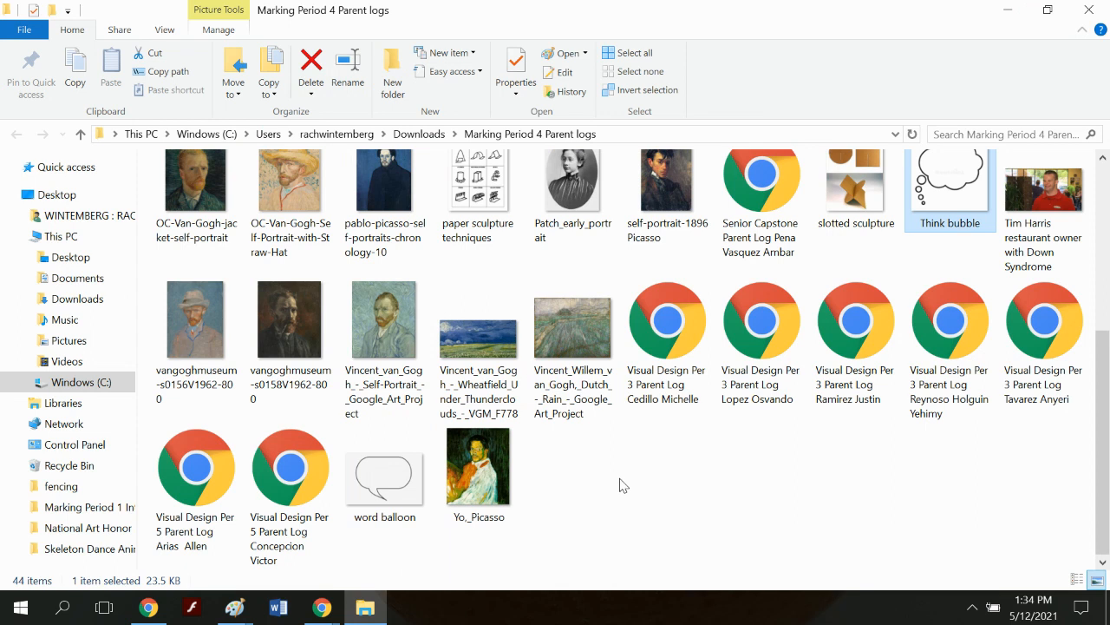
pyautogui.scroll(1, 969, 186)
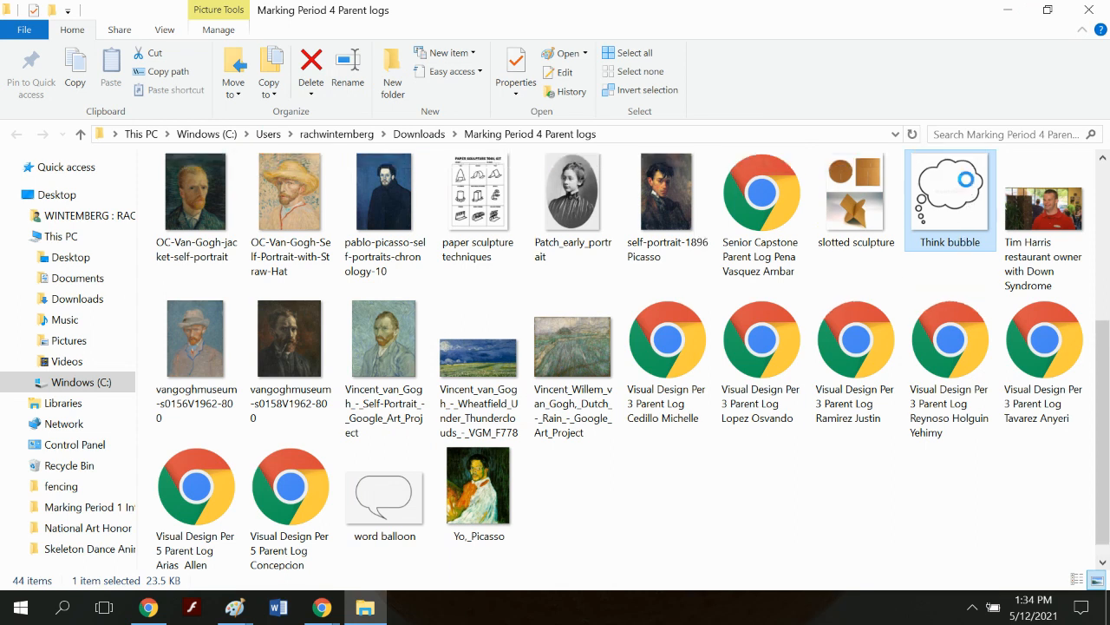
pyautogui.rightClick(967, 183)
pyautogui.click(995, 501)
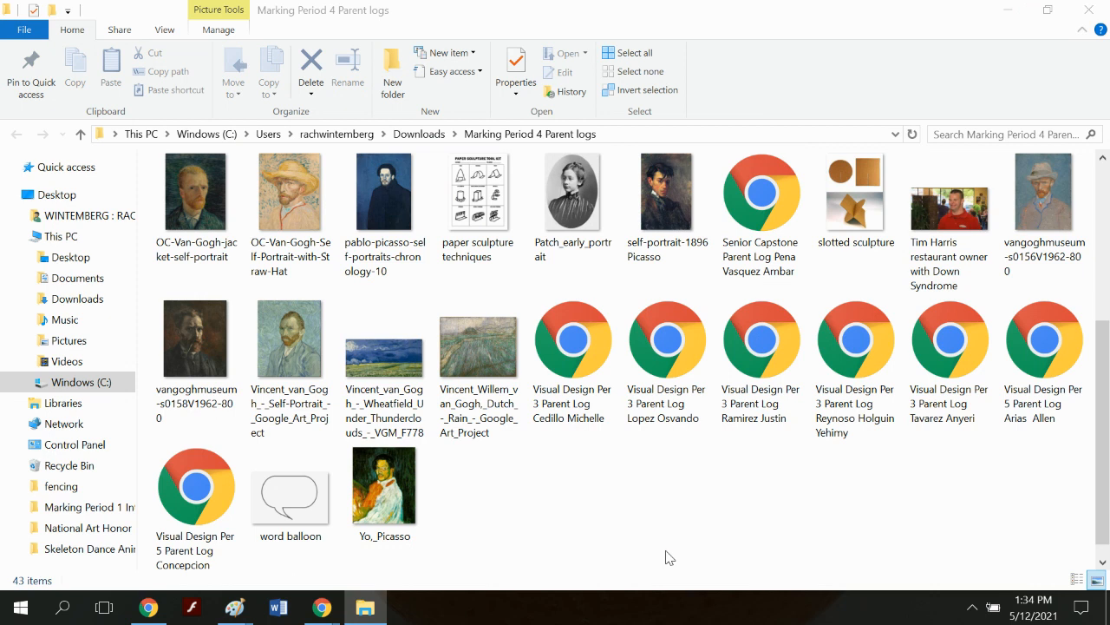
pyautogui.click(1090, 10)
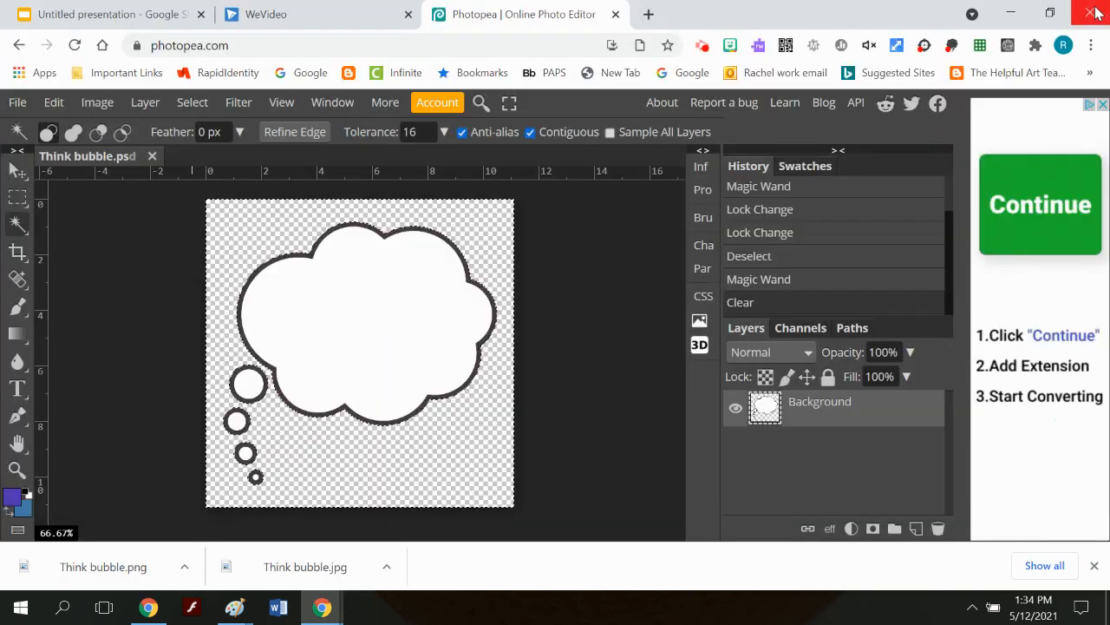
# - Search the Marking Period 4 Parent logs folder for "word balloon" and open the word balloon image
pyautogui.click(18, 103)
pyautogui.click(35, 154)
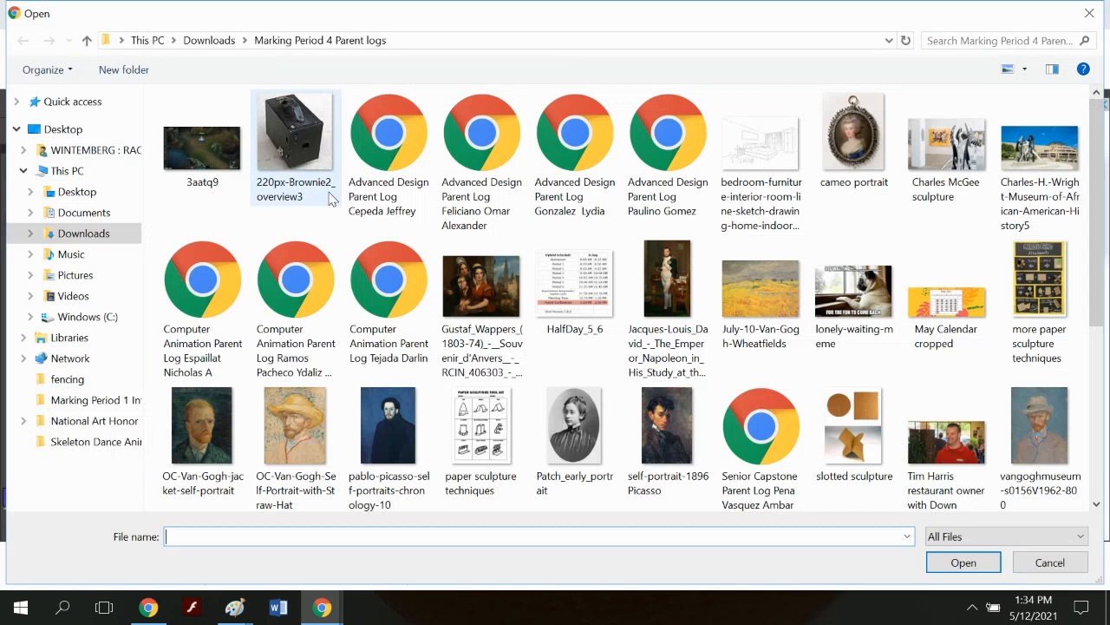
pyautogui.click(949, 40)
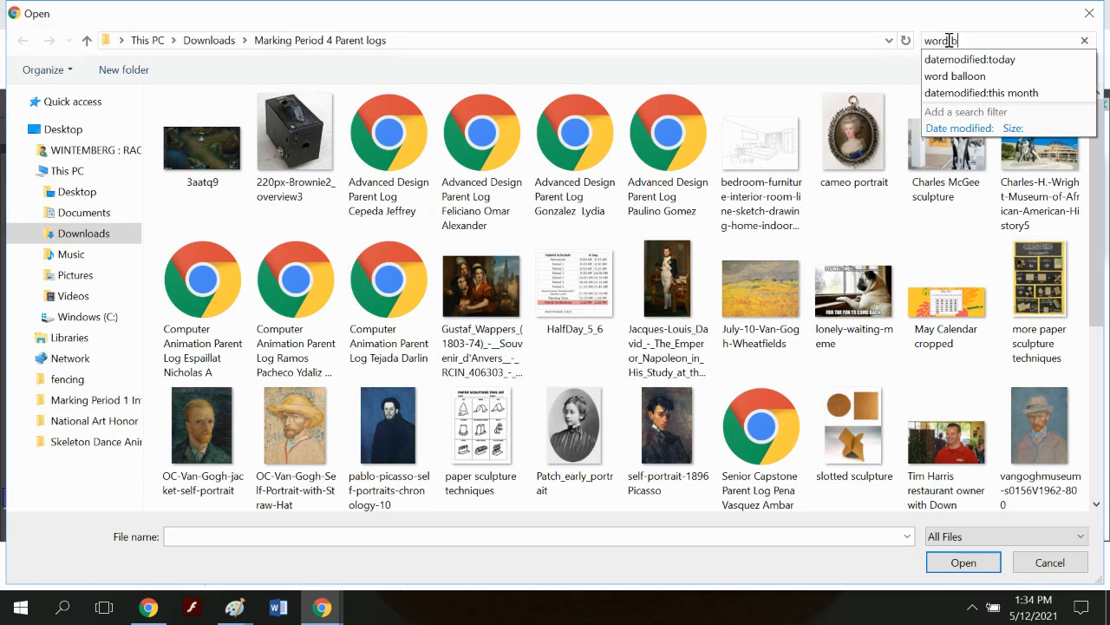
pyautogui.write('word balloon')
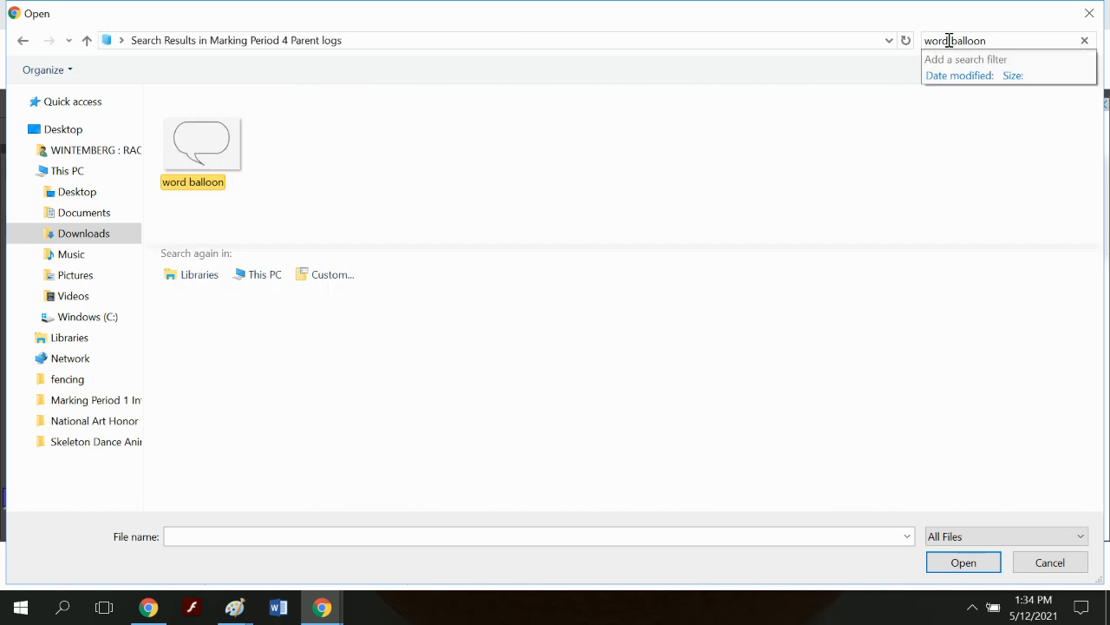
pyautogui.click(207, 157)
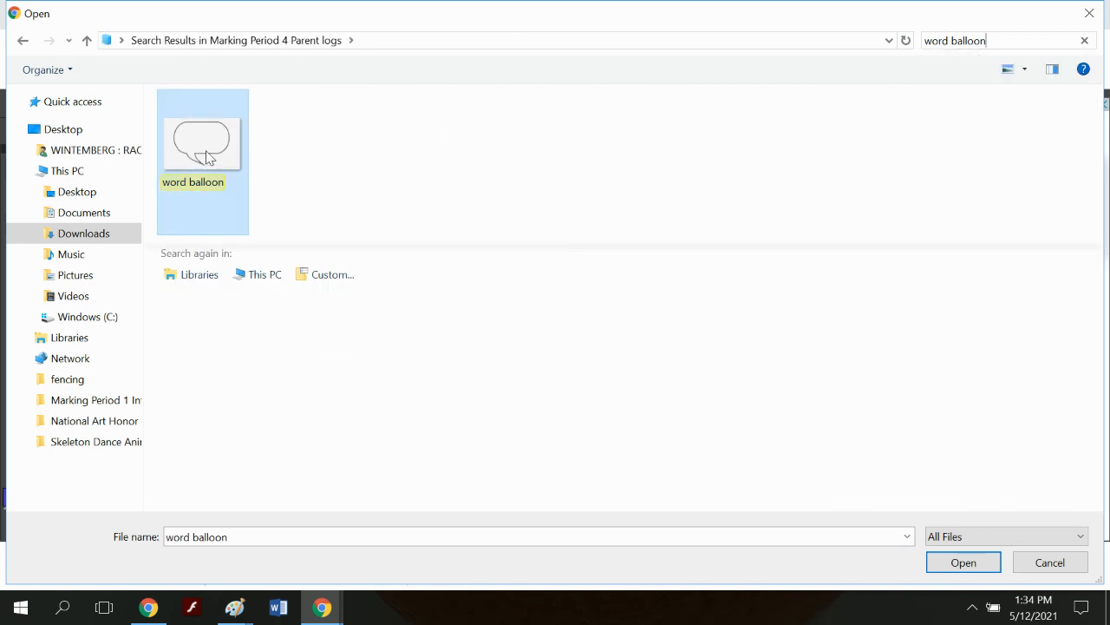
pyautogui.click(960, 563)
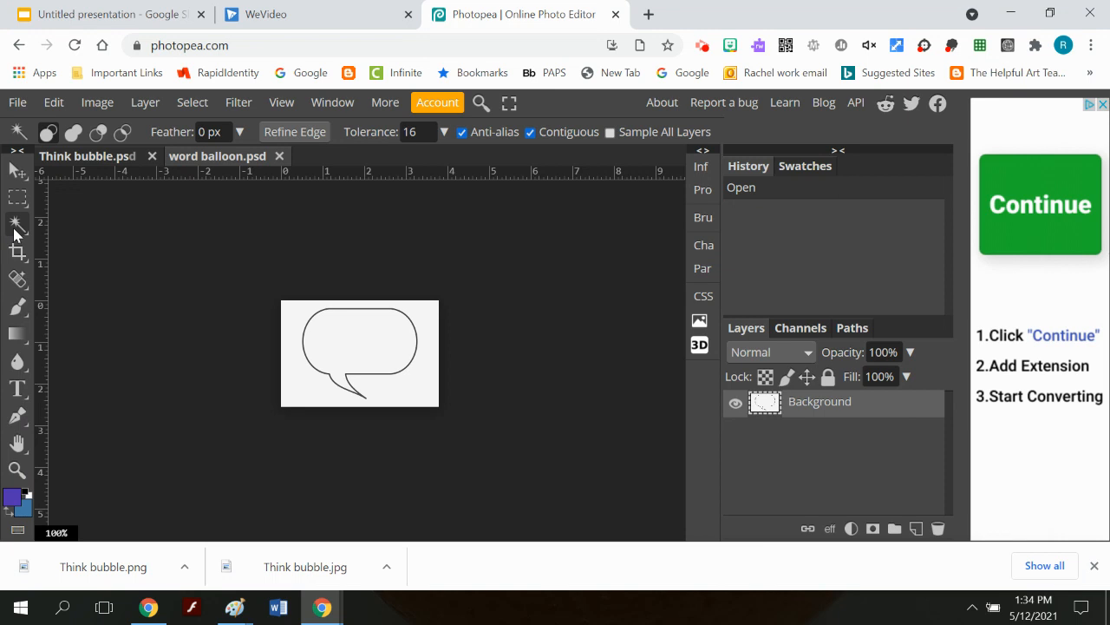
# - Delete the light area outside the word balloon with the Magic Wand and export it as a 273 × 184 px PNG at 100% quality
pyautogui.click(292, 316)
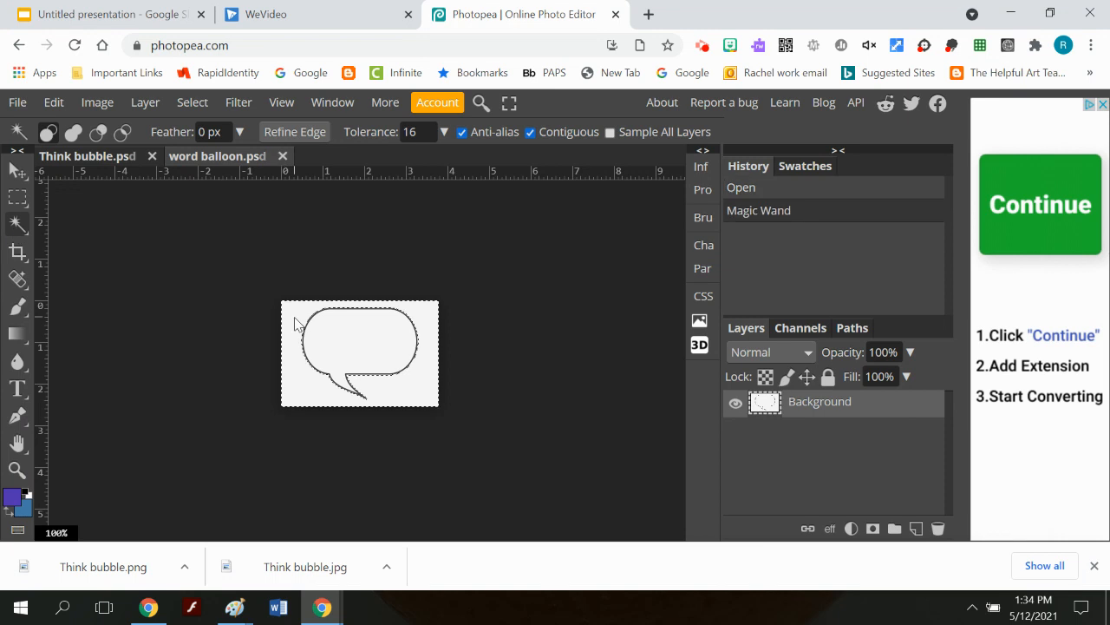
pyautogui.press('Delete')
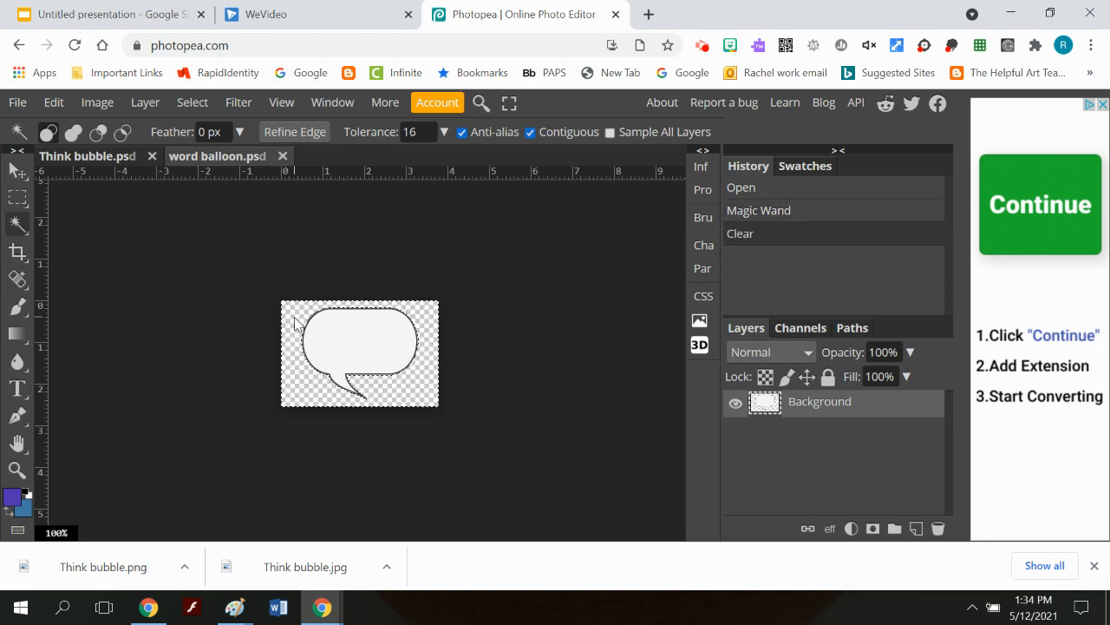
pyautogui.click(18, 102)
pyautogui.moveTo(61, 356)
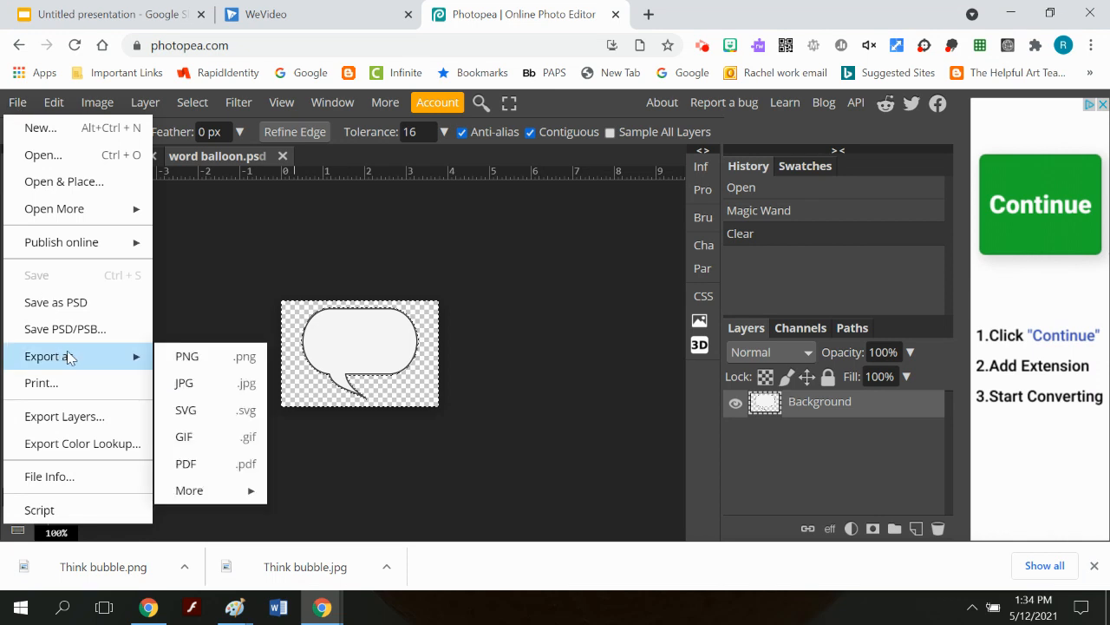
pyautogui.click(211, 359)
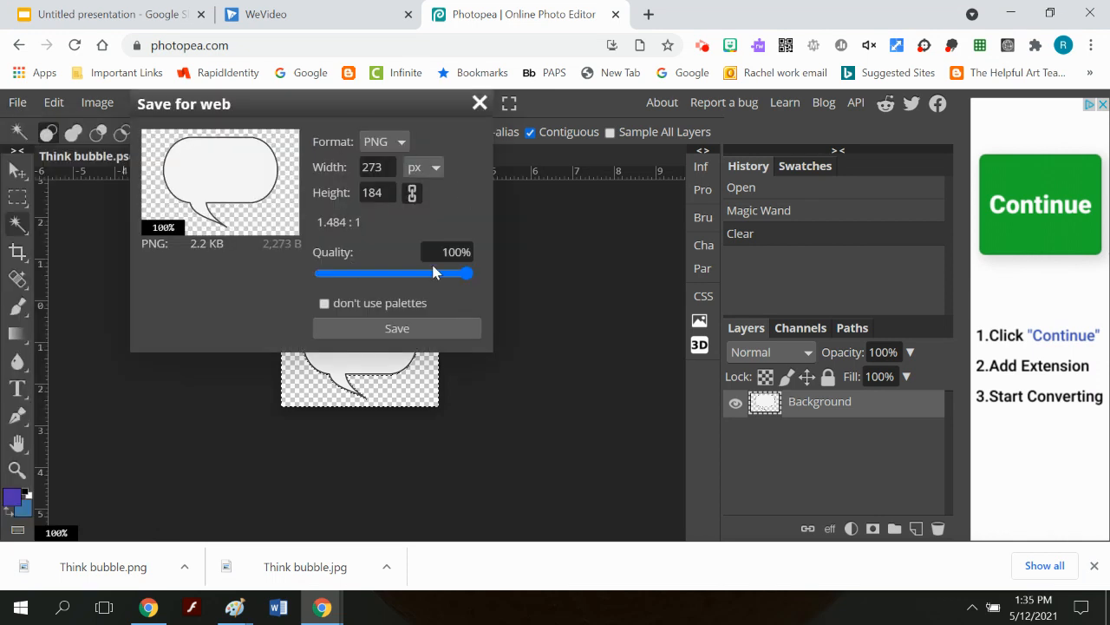
pyautogui.click(421, 341)
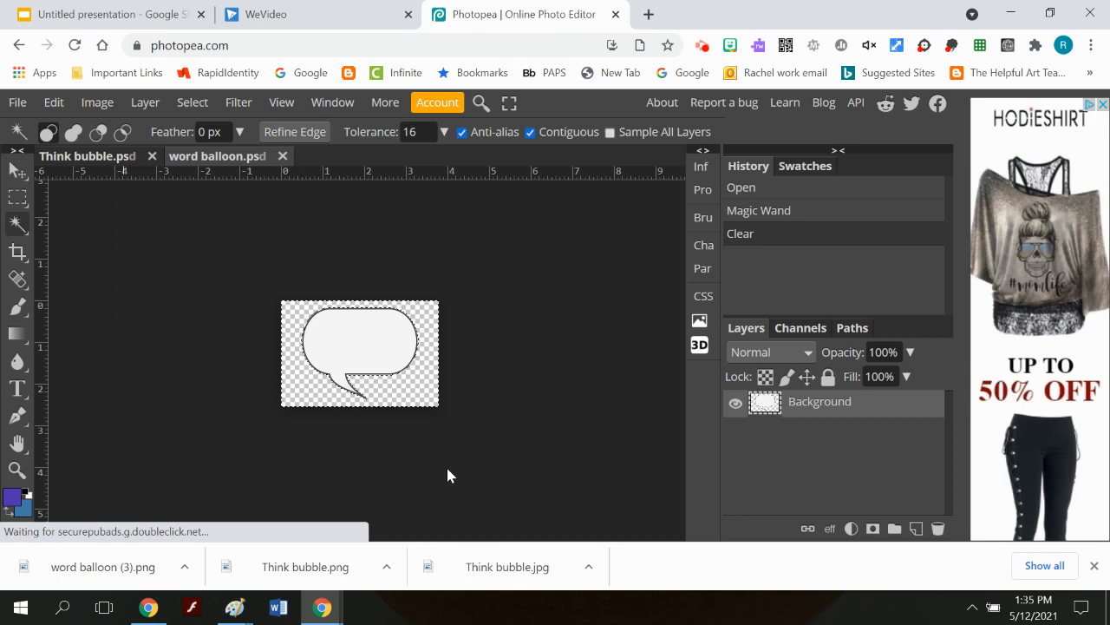
# - Start opening another image and filter the Downloads folder to files modified this year
pyautogui.click(17, 103)
pyautogui.click(46, 158)
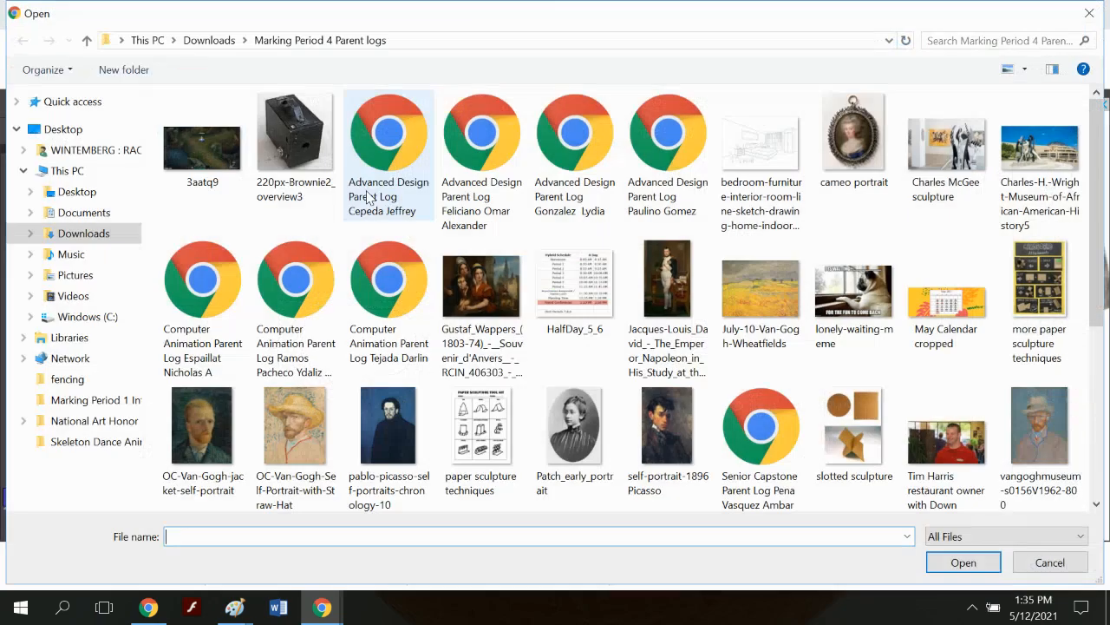
pyautogui.scroll(-3, 986, 217)
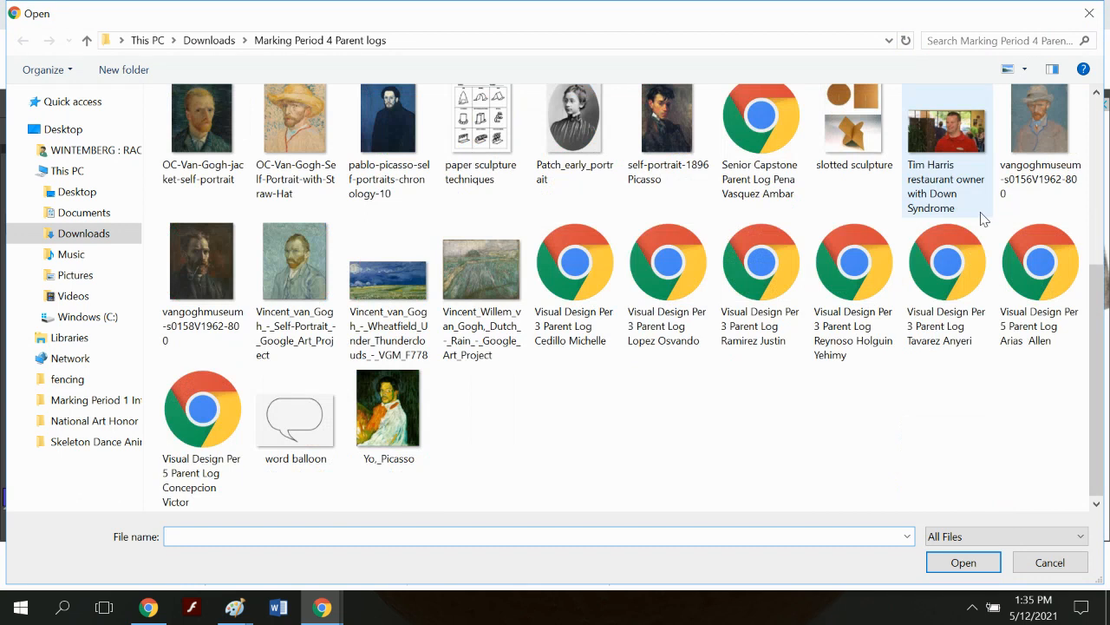
pyautogui.scroll(3, 737, 295)
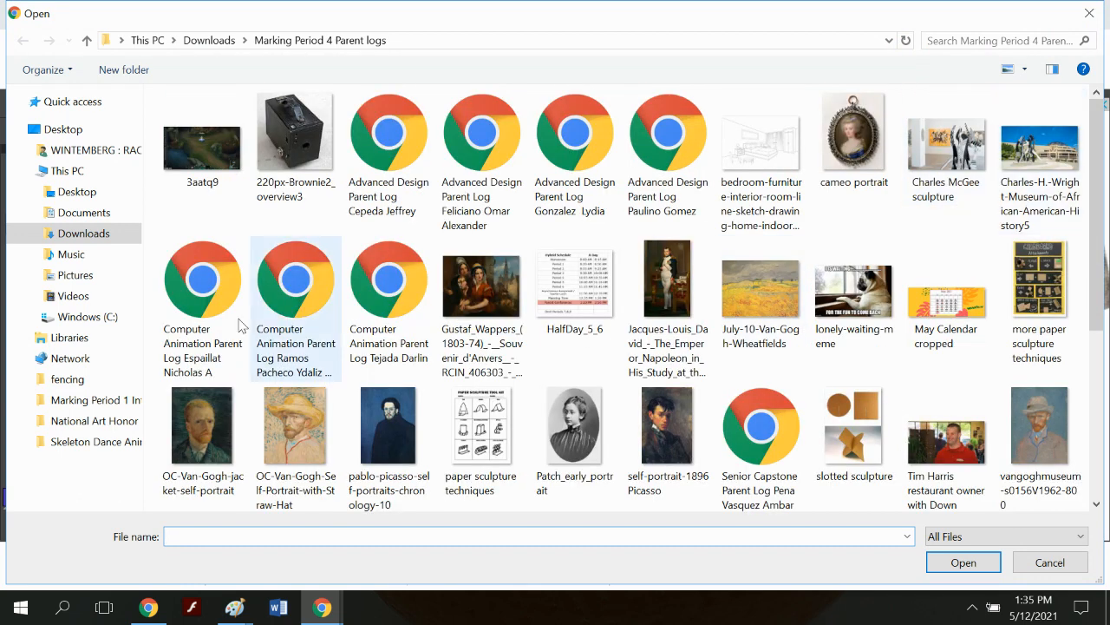
pyautogui.click(107, 237)
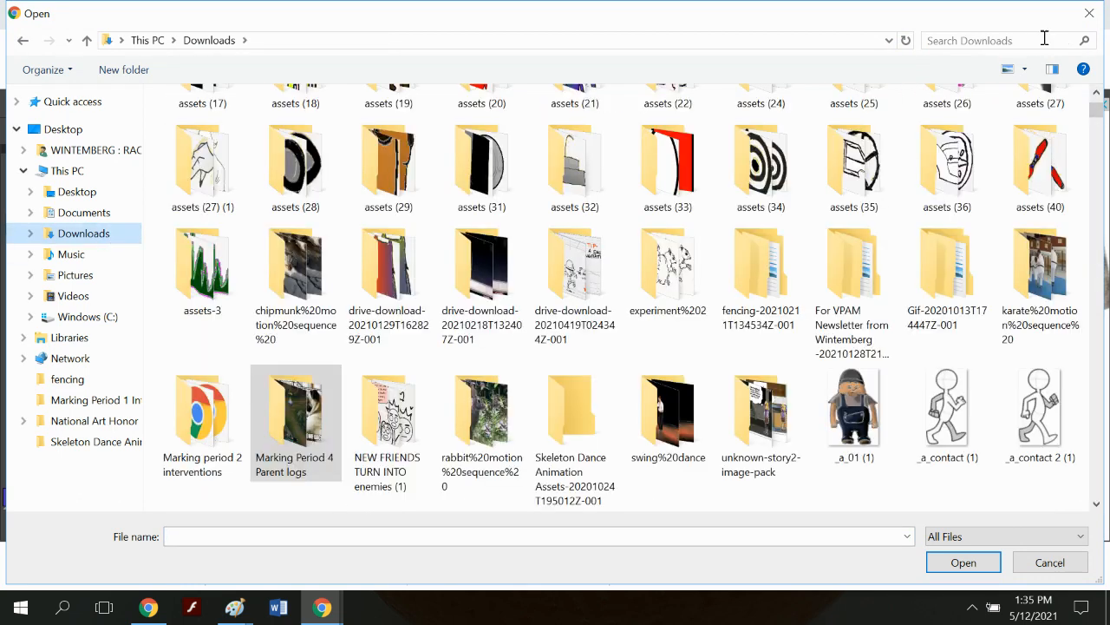
pyautogui.click(1031, 40)
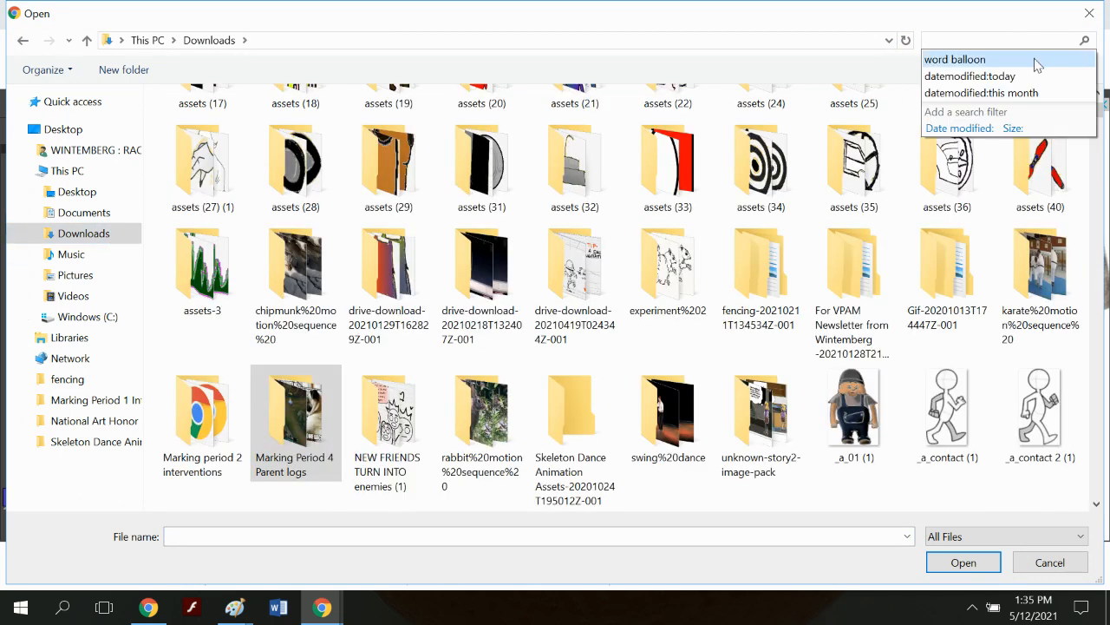
pyautogui.click(1026, 93)
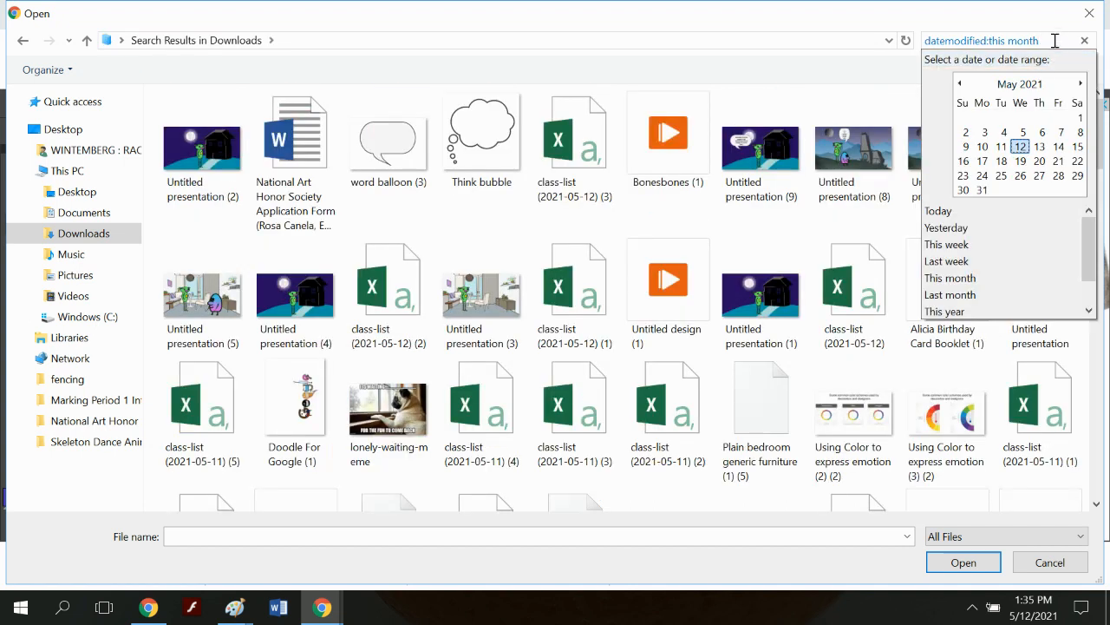
pyautogui.click(969, 312)
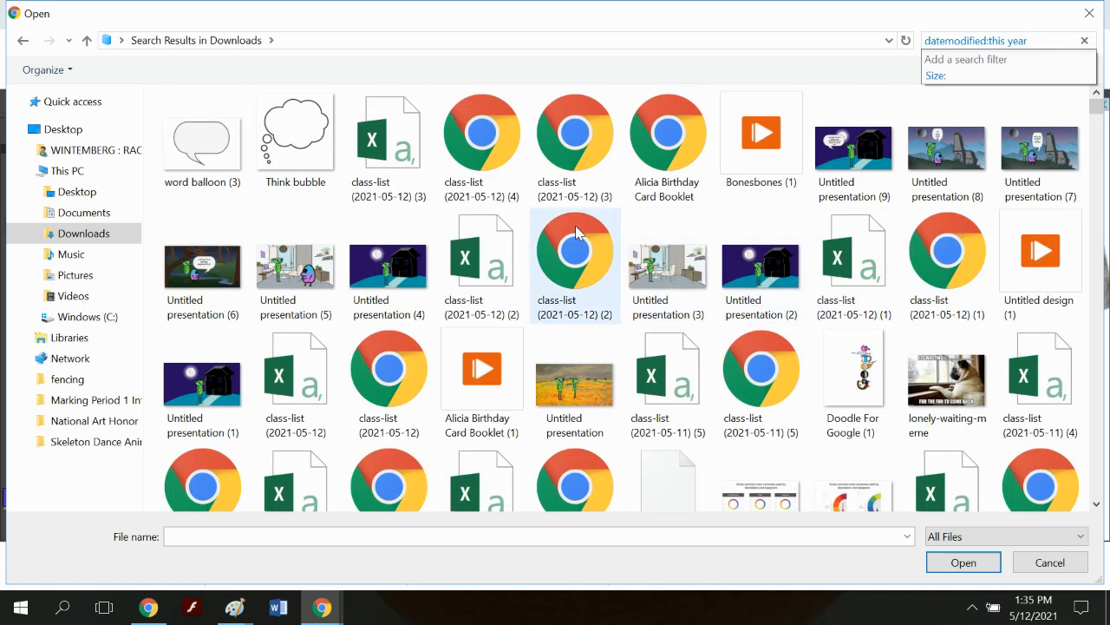
# - Browse the filtered downloads, open the character design drawing with two cartoon figures, and close it again
pyautogui.scroll(-10, 580, 231)
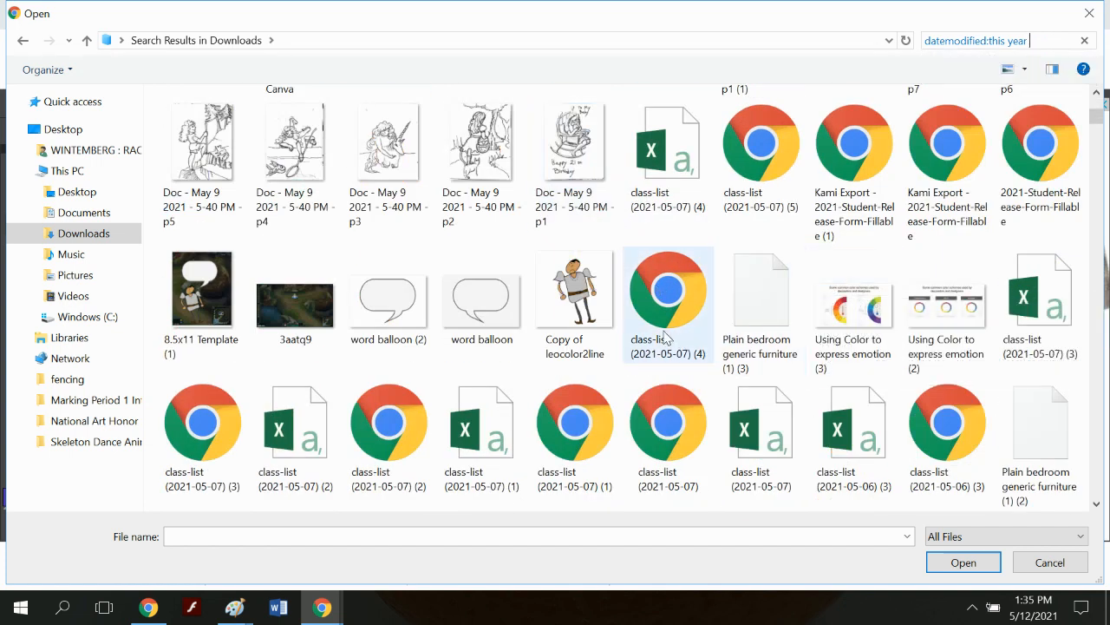
pyautogui.scroll(-5, 690, 325)
pyautogui.scroll(-4, 668, 332)
pyautogui.scroll(5, 788, 338)
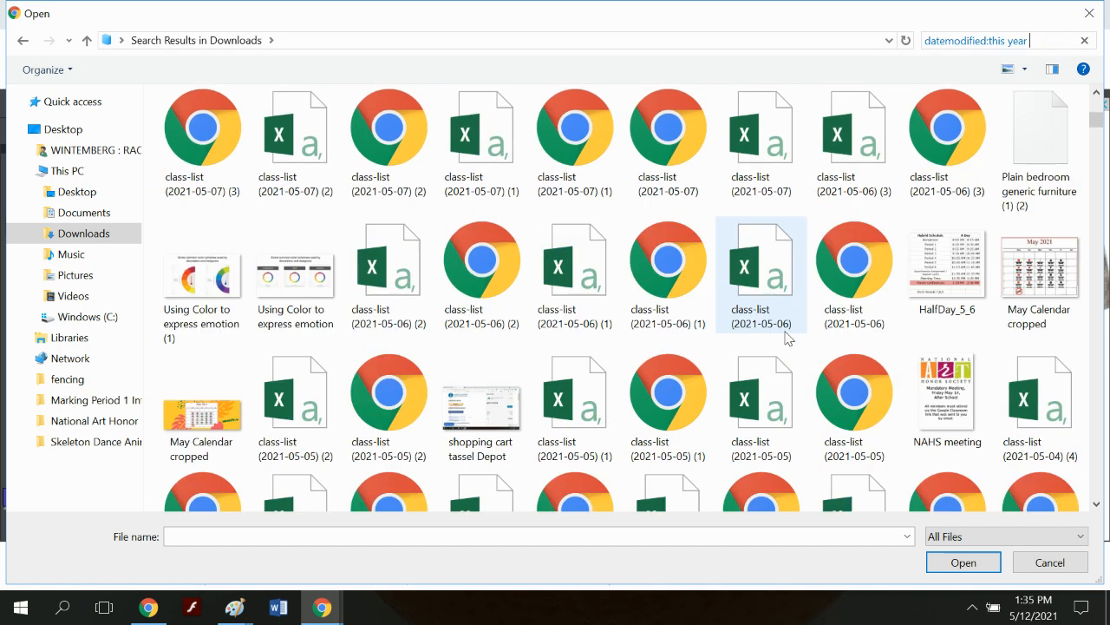
pyautogui.scroll(-5, 788, 338)
pyautogui.scroll(-15, 787, 338)
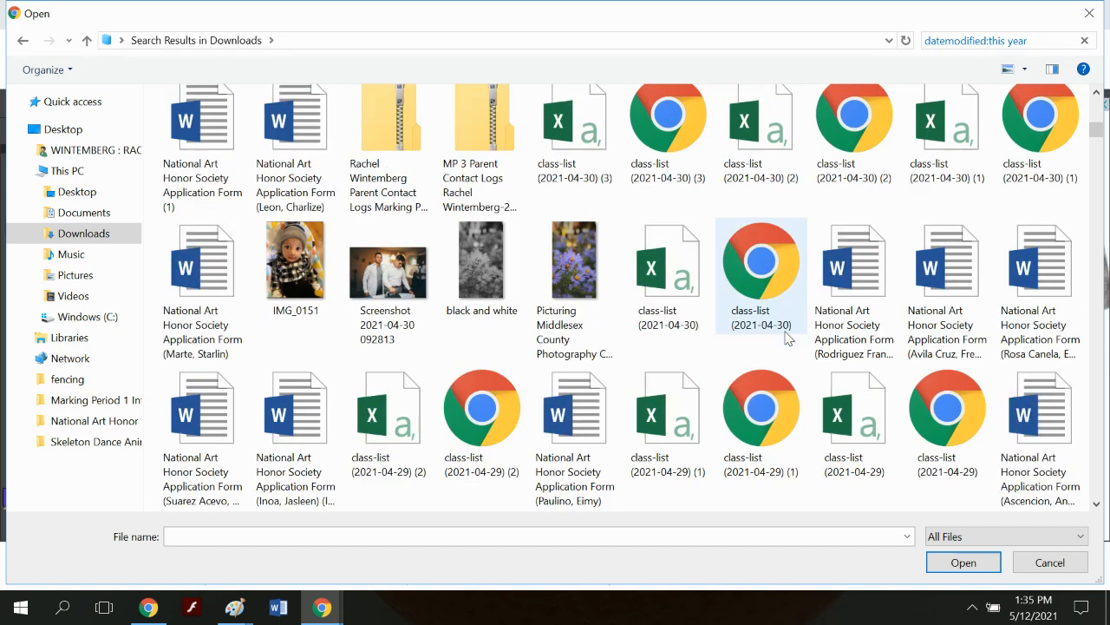
pyautogui.scroll(-5, 787, 338)
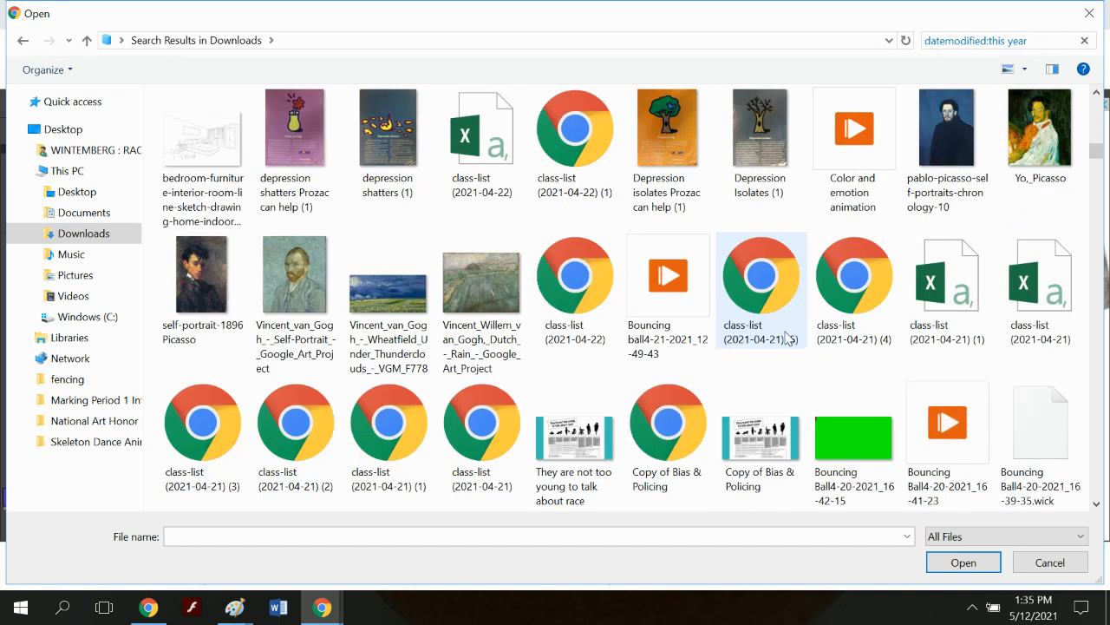
pyautogui.scroll(-5, 787, 338)
pyautogui.scroll(-2, 788, 338)
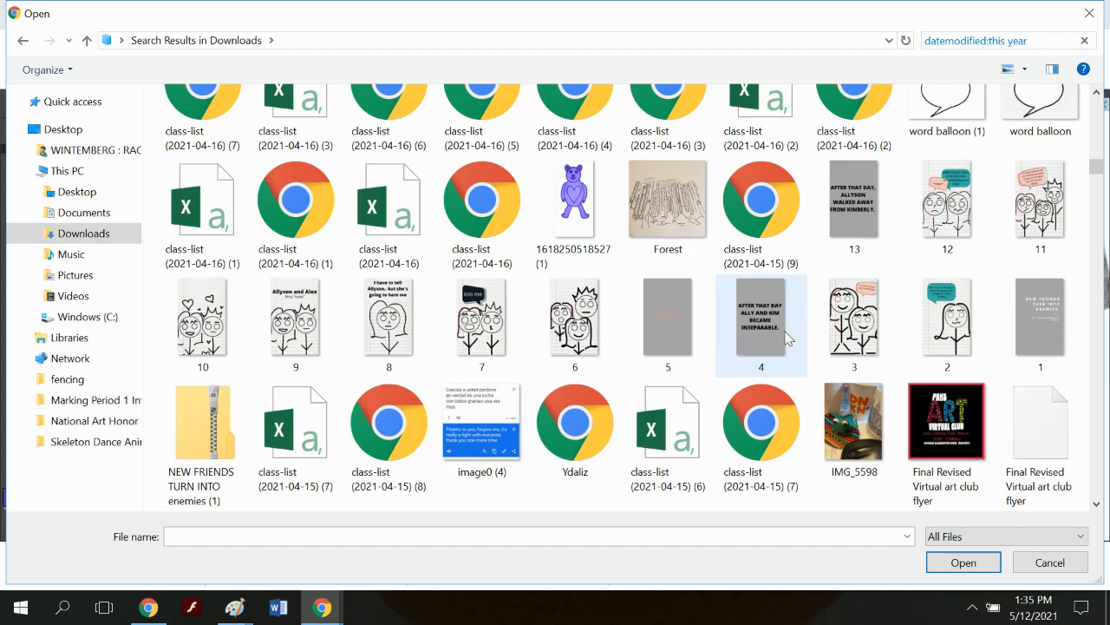
pyautogui.scroll(2, 787, 339)
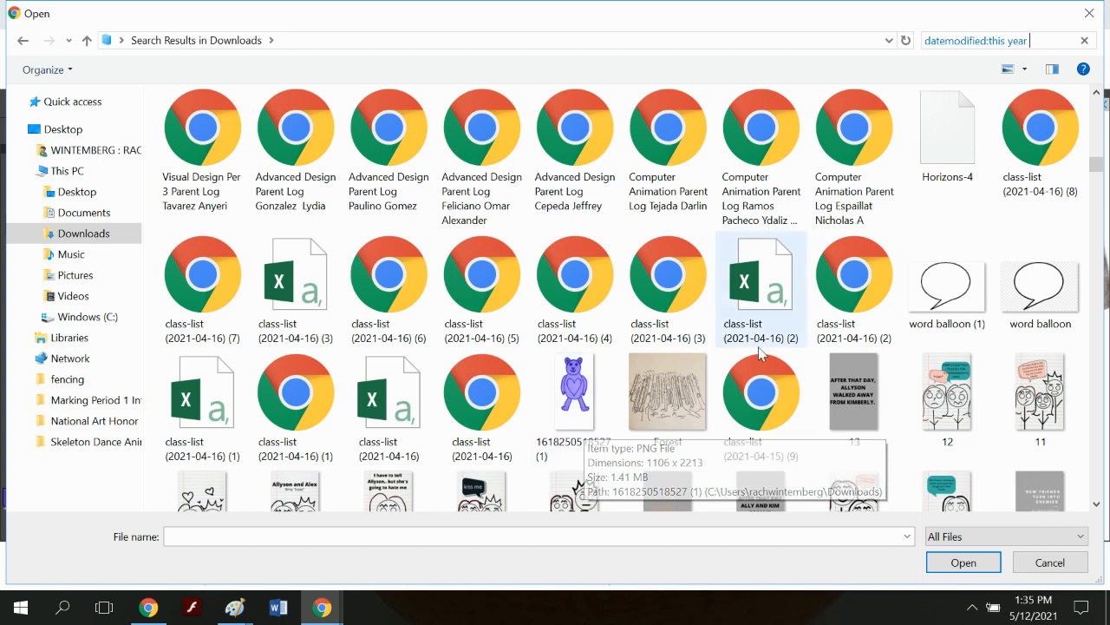
pyautogui.scroll(-5, 762, 351)
pyautogui.scroll(-10, 761, 352)
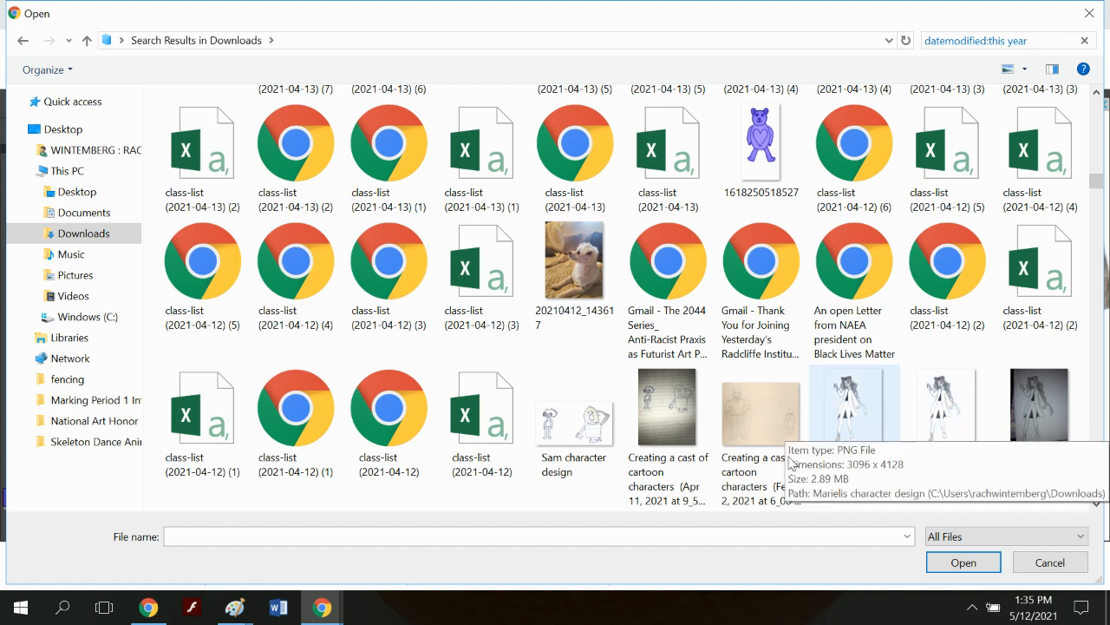
pyautogui.doubleClick(603, 436)
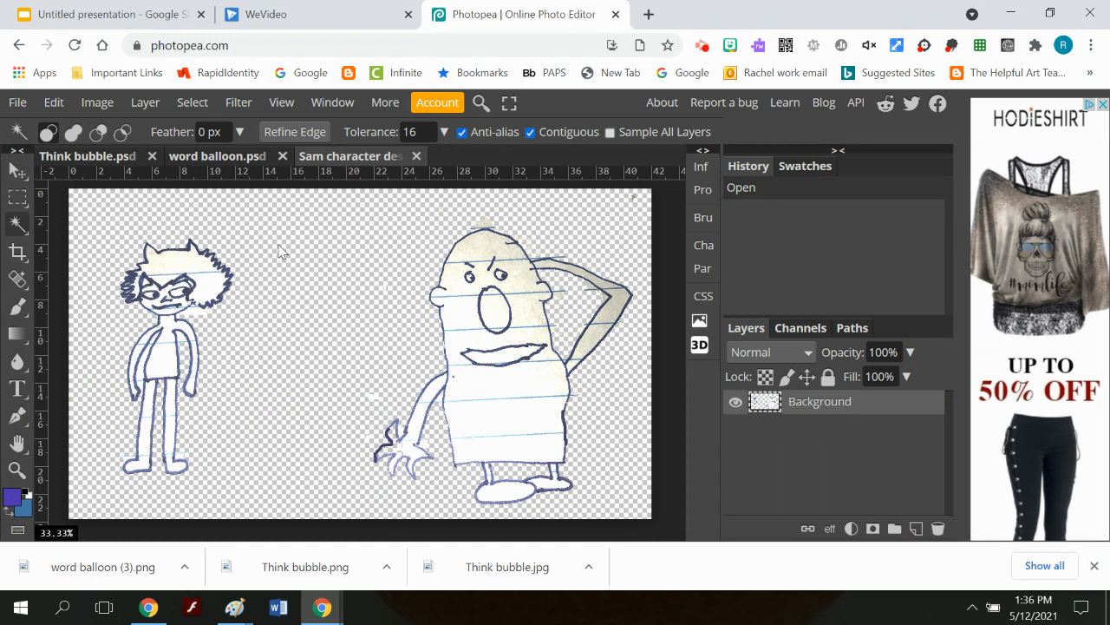
pyautogui.click(417, 156)
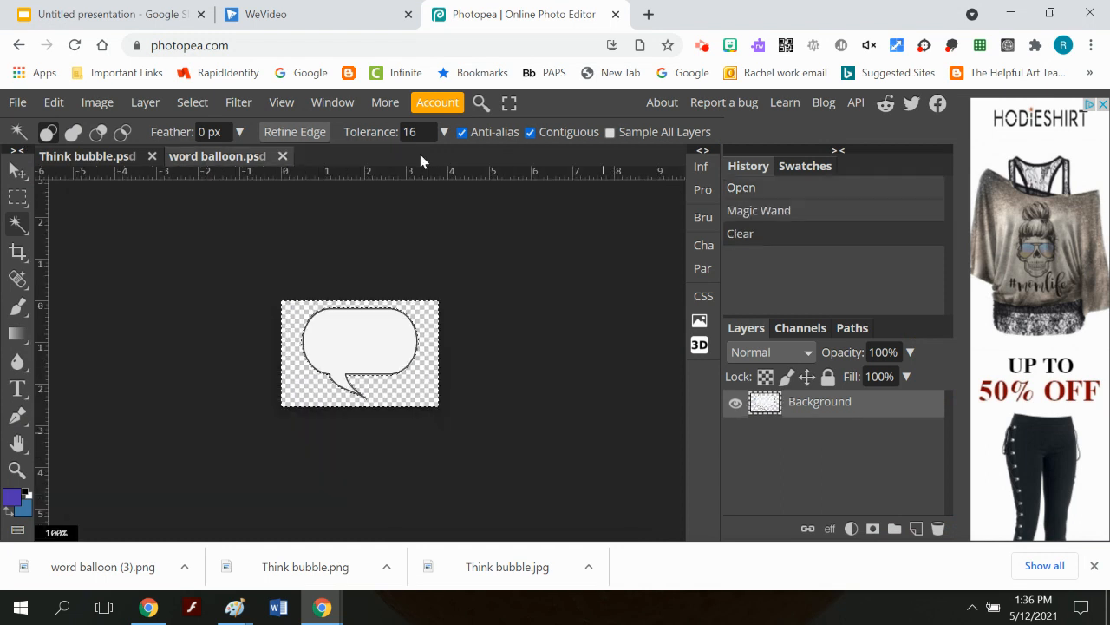
# - Open the image showing three views of the pumpkin-headed character from the Downloads folder
pyautogui.click(19, 104)
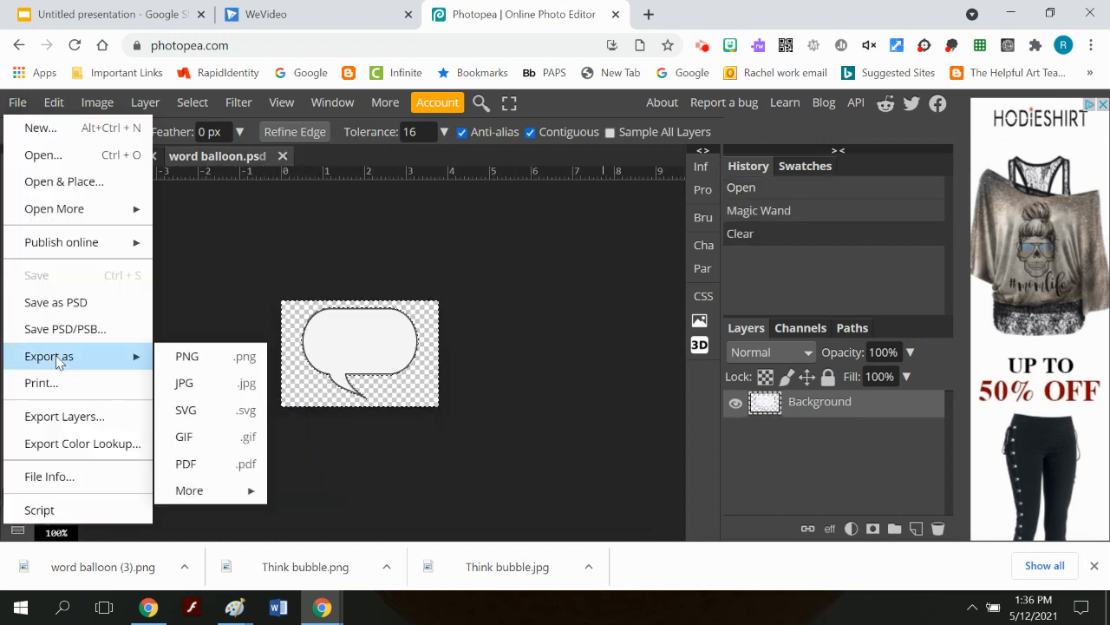
pyautogui.click(48, 155)
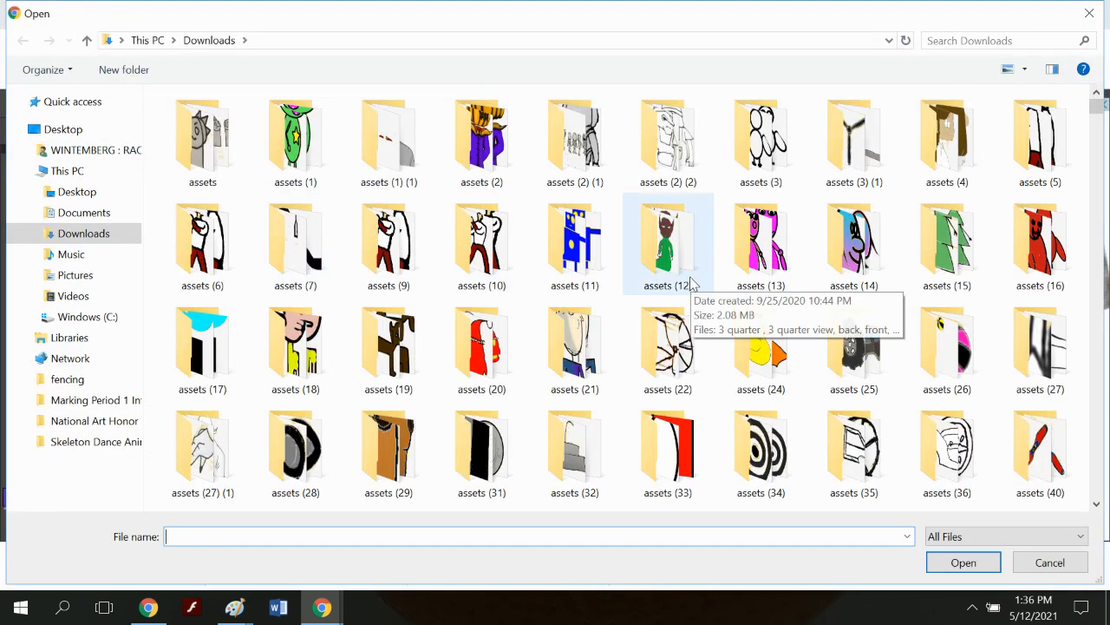
pyautogui.scroll(-10, 694, 282)
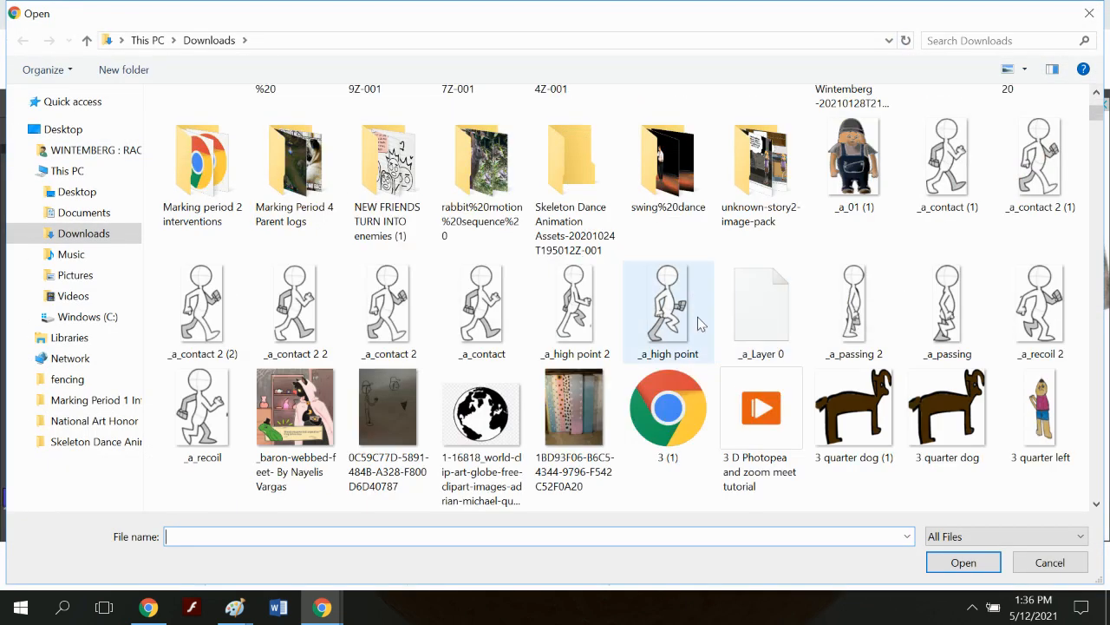
pyautogui.scroll(-1, 697, 316)
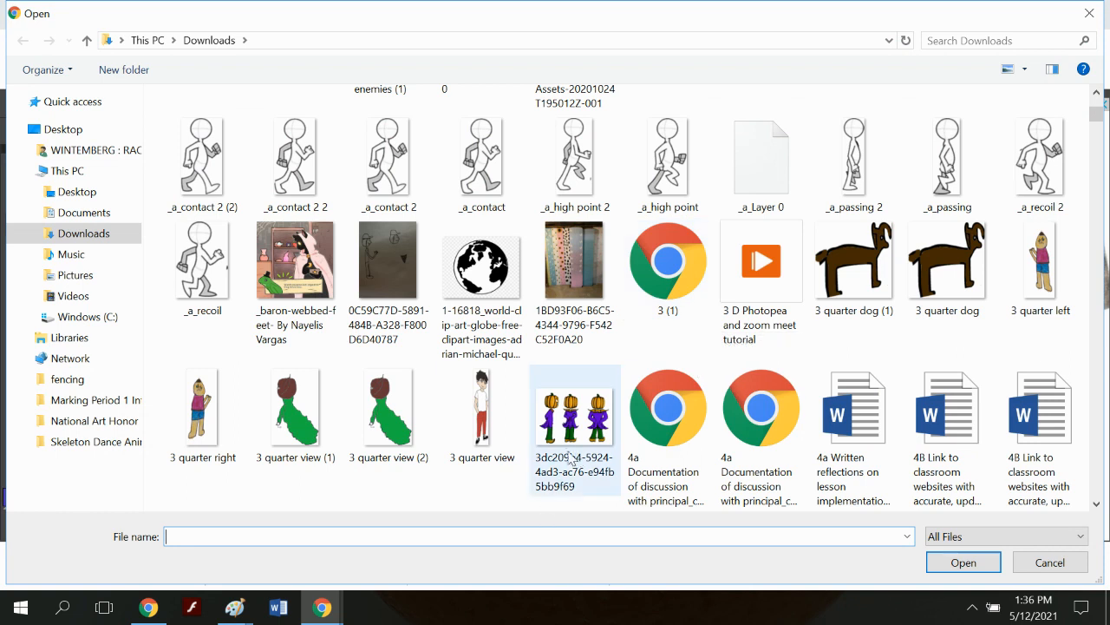
pyautogui.doubleClick(580, 440)
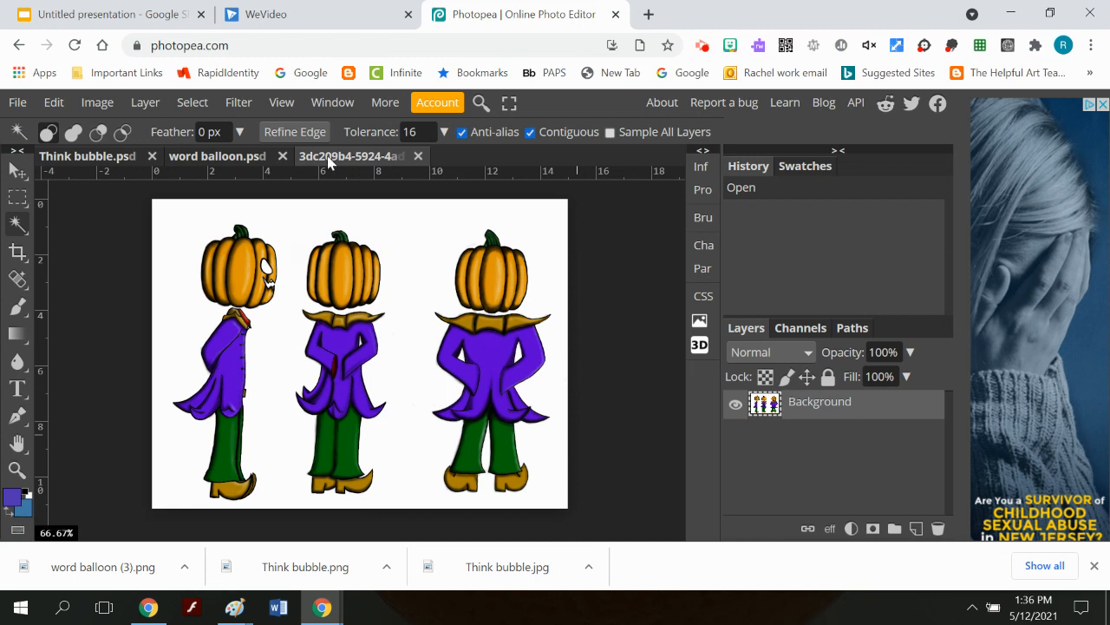
# - Select the leftmost side-view pumpkin figure at full image height with a rectangular selection and crop the image to it
pyautogui.click(17, 197)
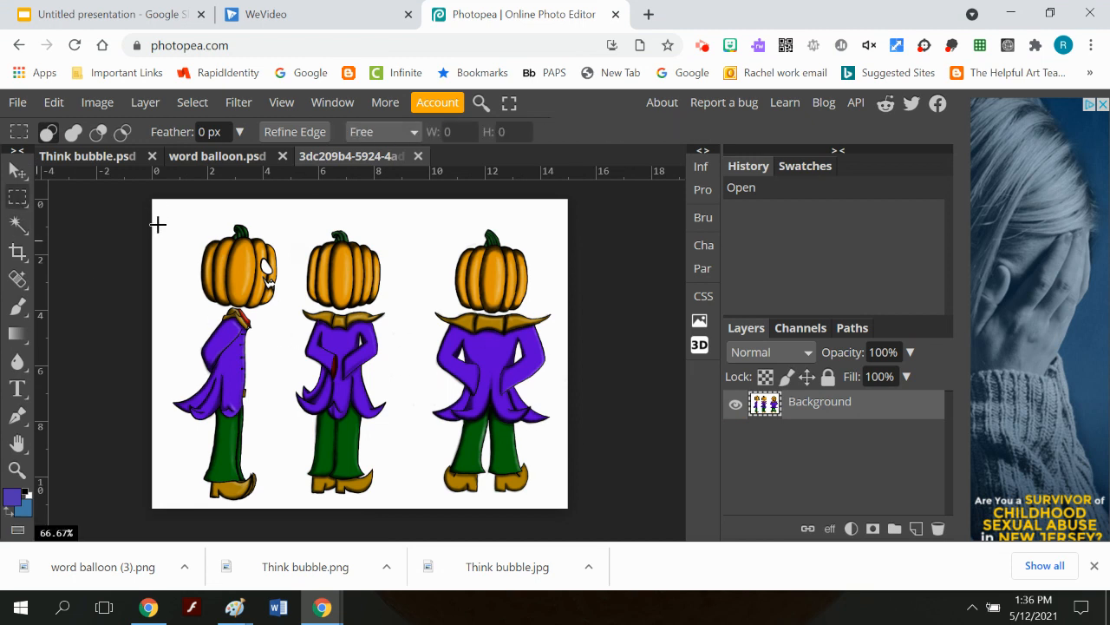
pyautogui.moveTo(170, 195); pyautogui.dragTo(284, 509)
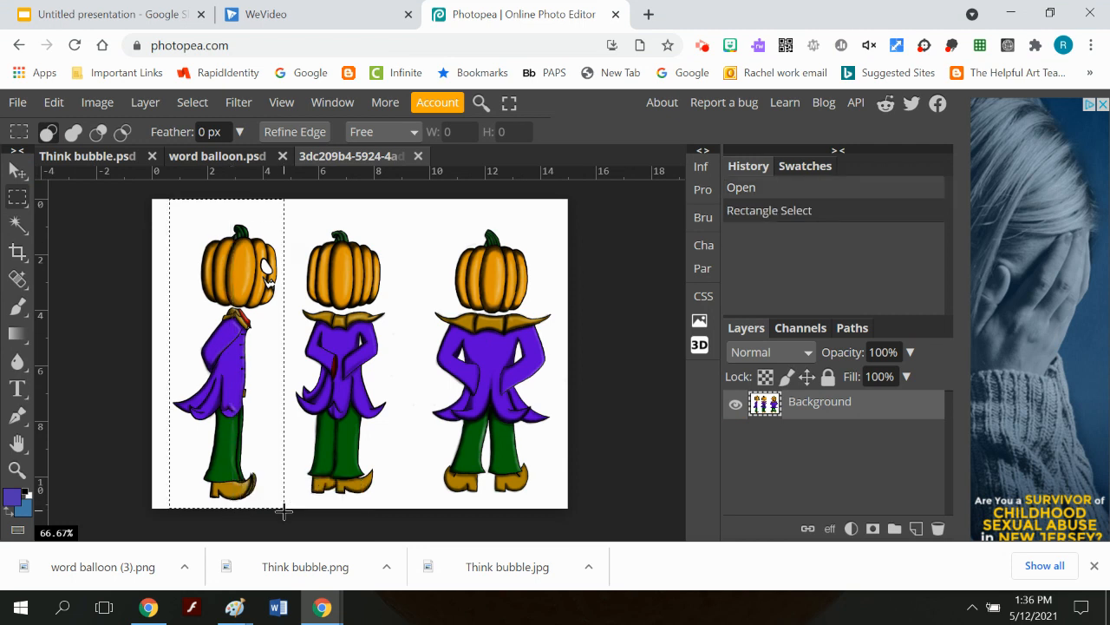
pyautogui.click(97, 103)
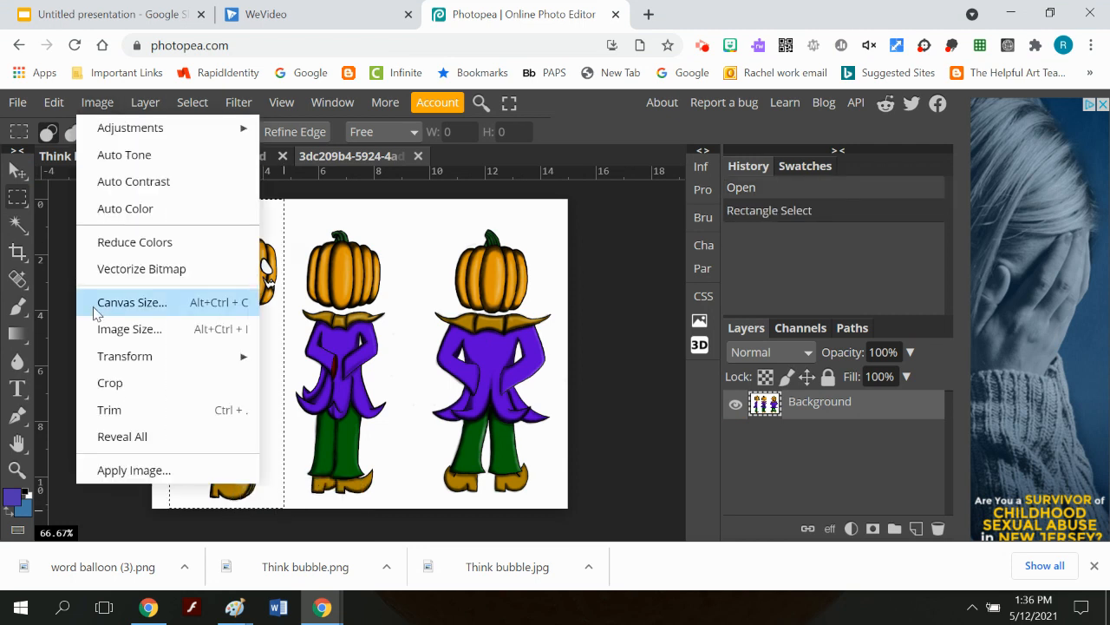
pyautogui.click(111, 384)
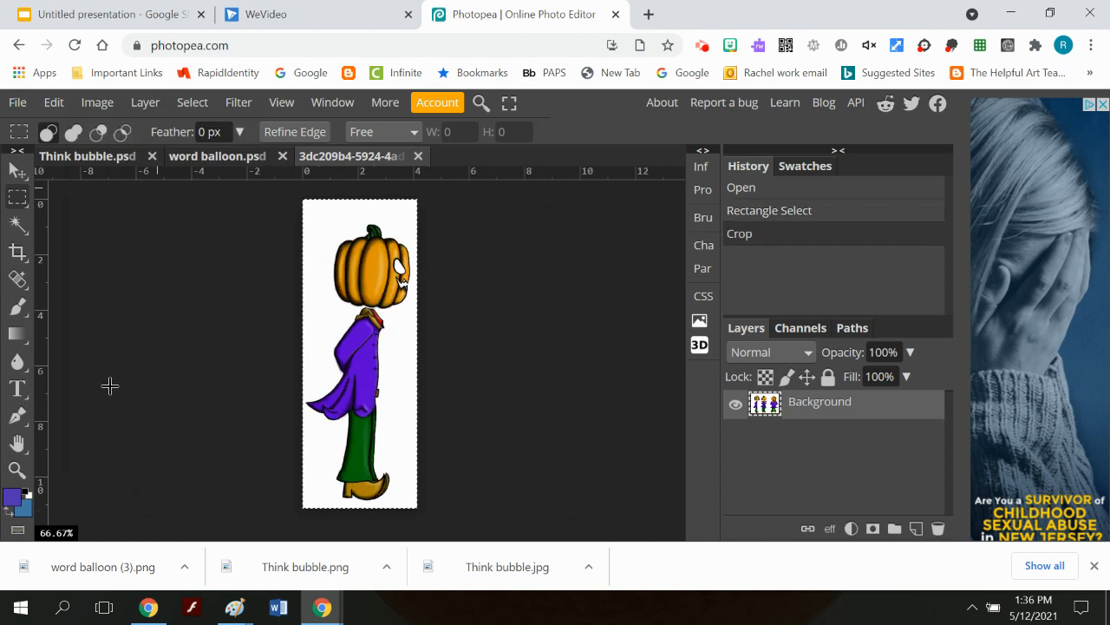
# - Clear the current selection, then select the white background around the pumpkin figure with the Magic Wand at tolerance 16 and delete it
pyautogui.click(17, 224)
pyautogui.hotkey('ctrl', 'd')
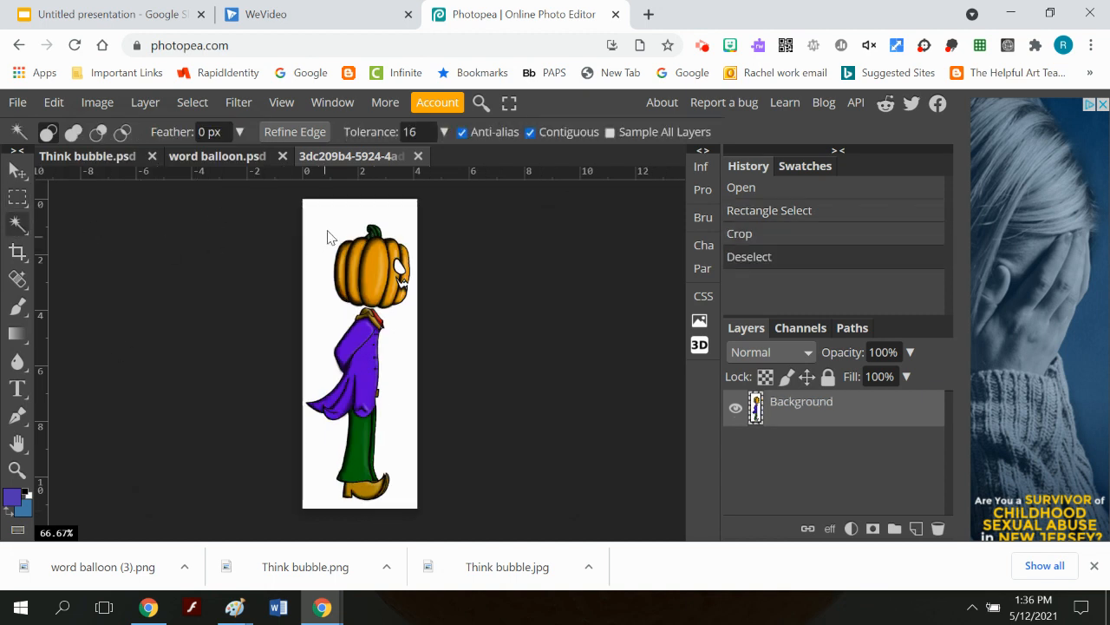
pyautogui.click(327, 237)
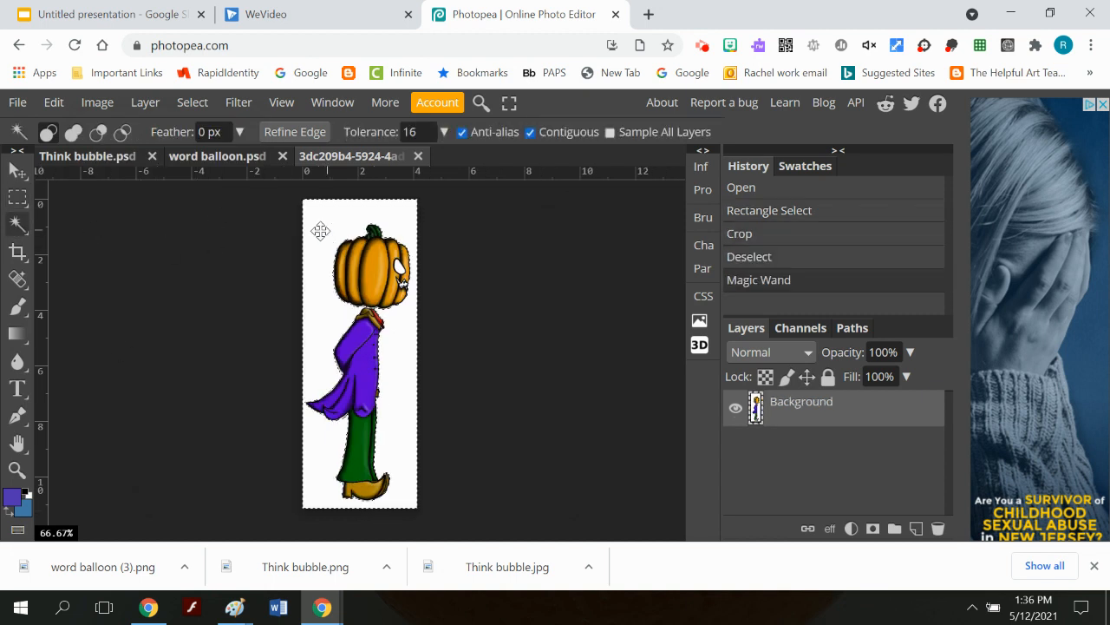
pyautogui.press('Delete')
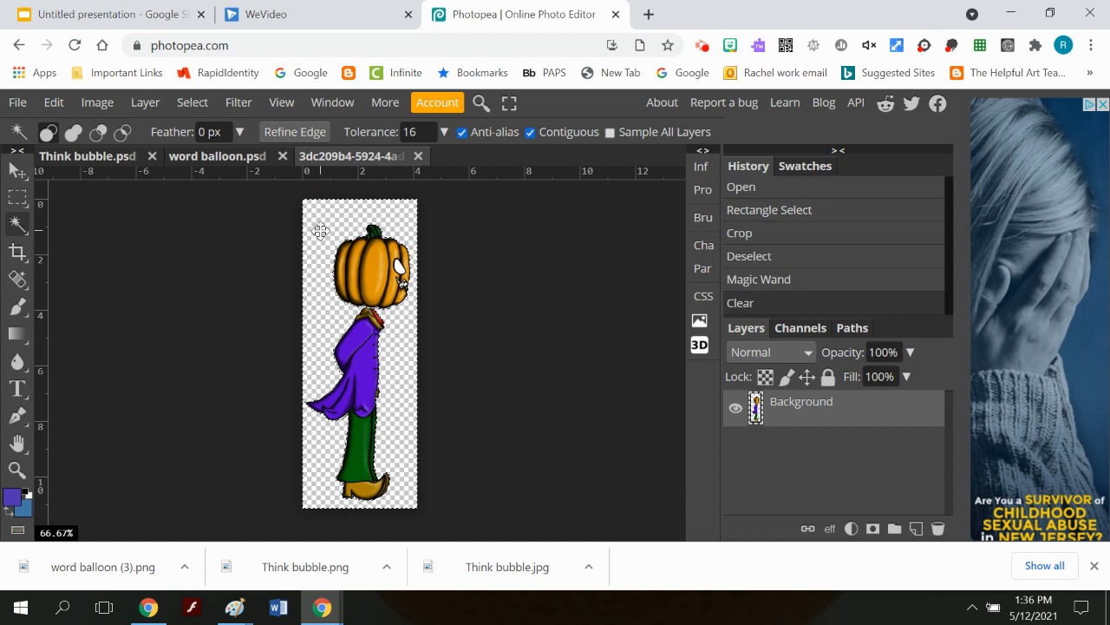
# - Export the cut-out pumpkin figure as a PNG at 298 × 802 px and 100% quality
pyautogui.click(17, 103)
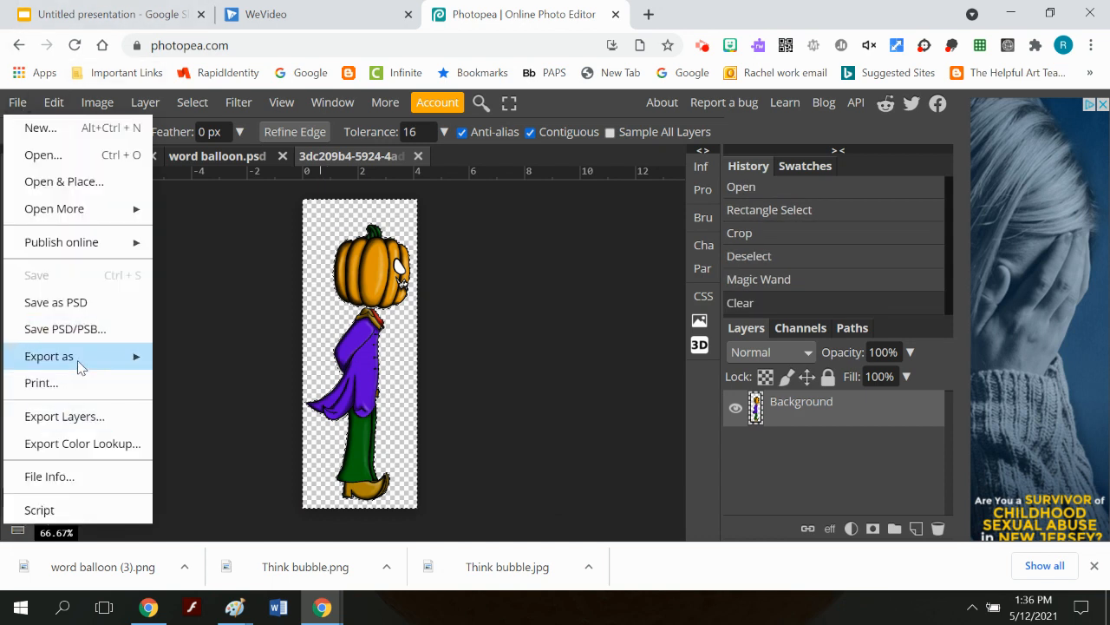
pyautogui.moveTo(76, 358)
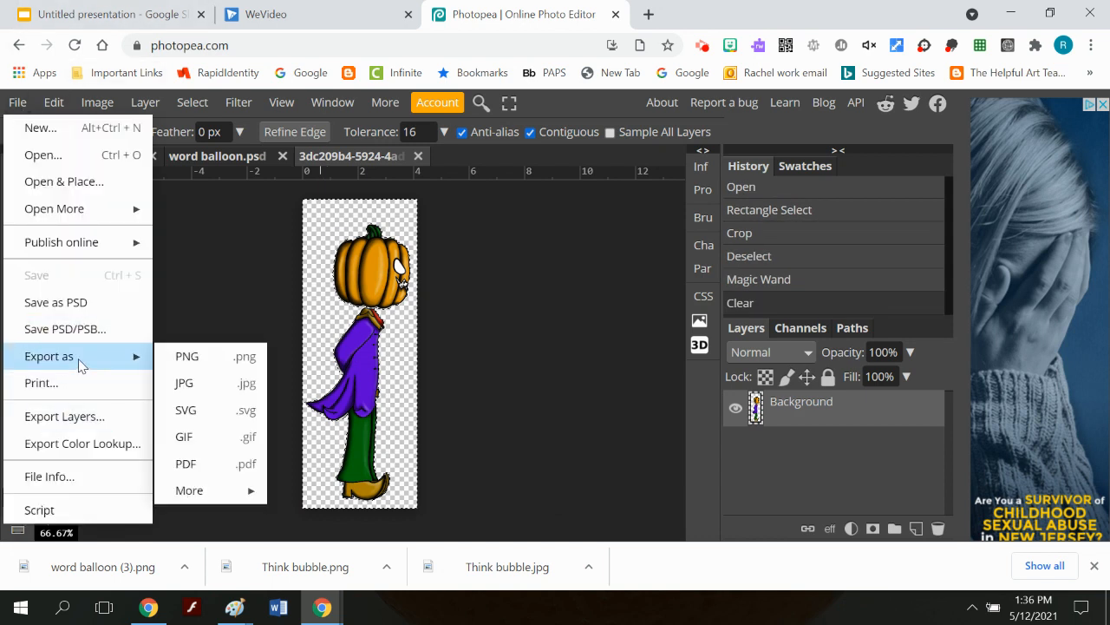
pyautogui.click(198, 363)
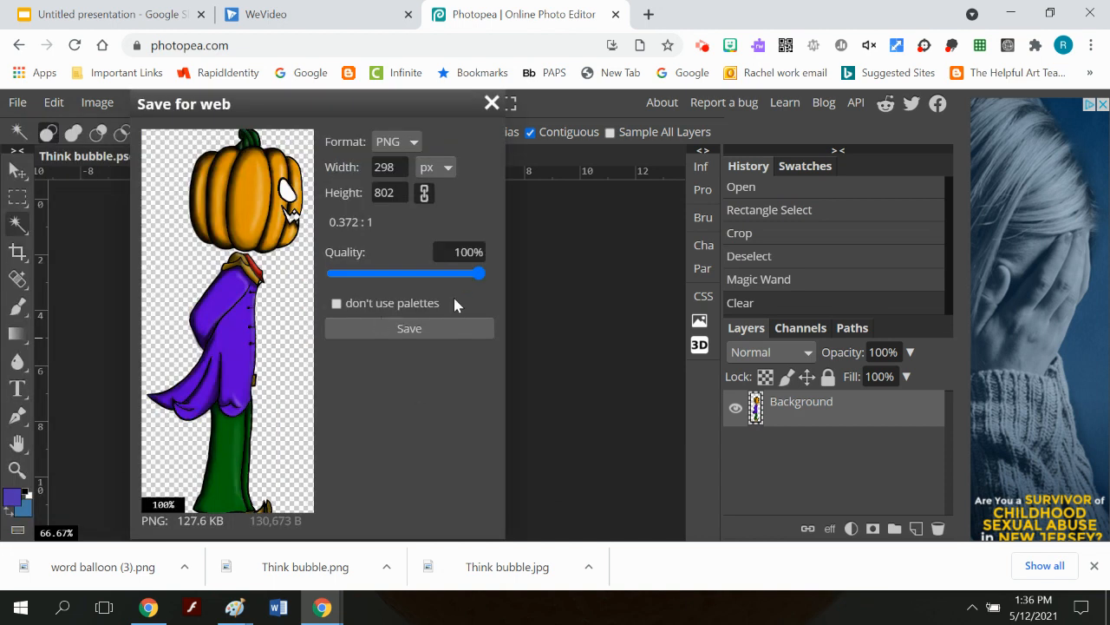
pyautogui.click(432, 332)
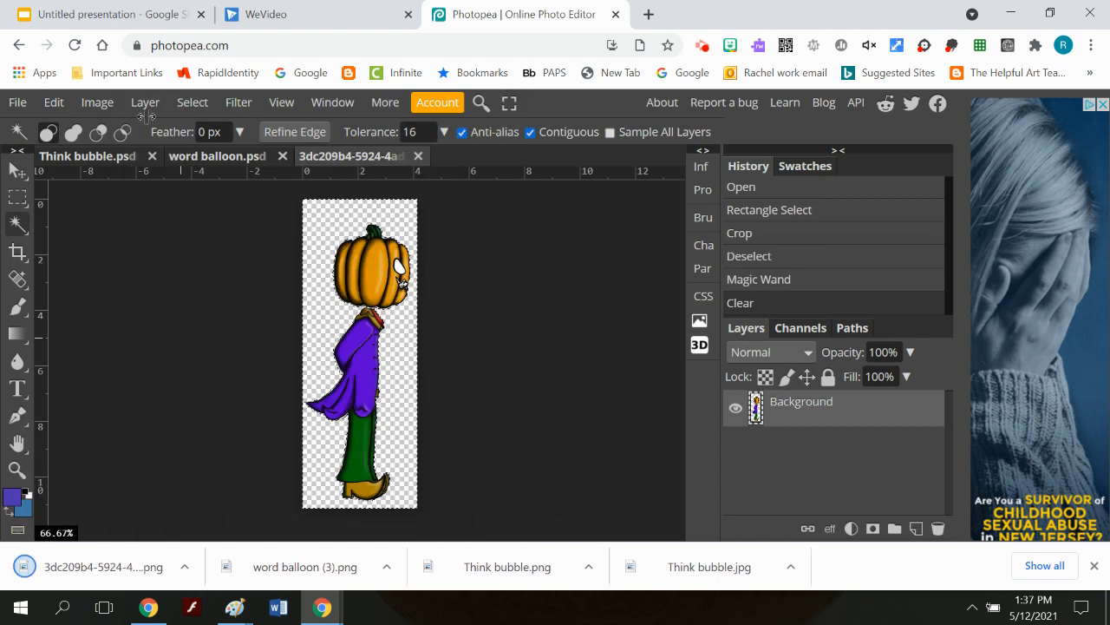
# - Switch to the Google Slides presentation and open slide 2 with the kitchen scene
pyautogui.click(122, 16)
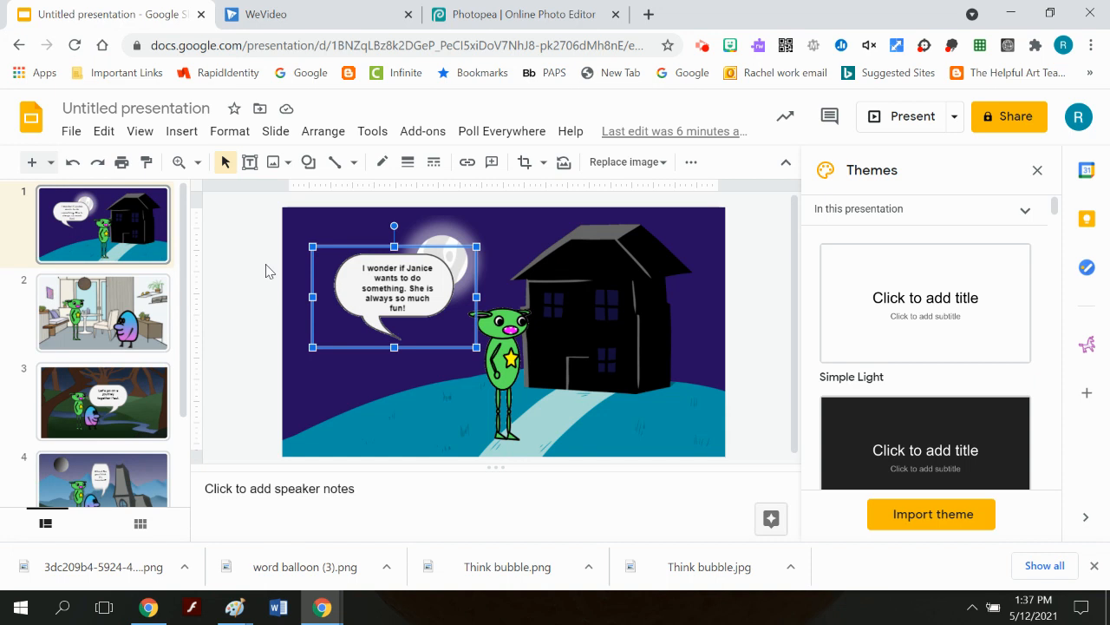
pyautogui.click(136, 251)
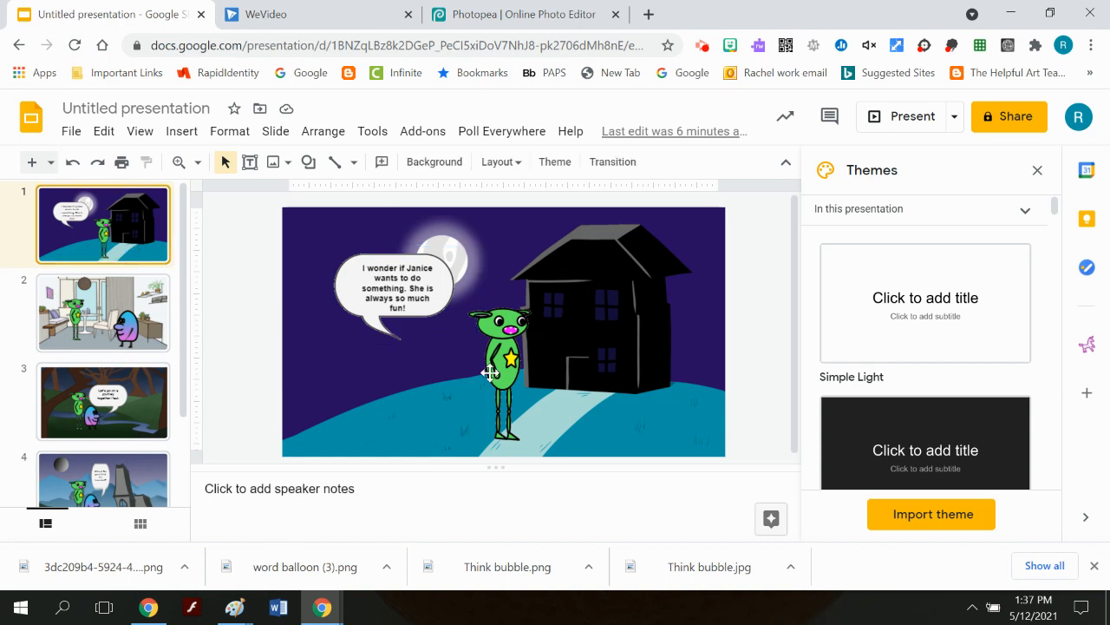
pyautogui.click(103, 312)
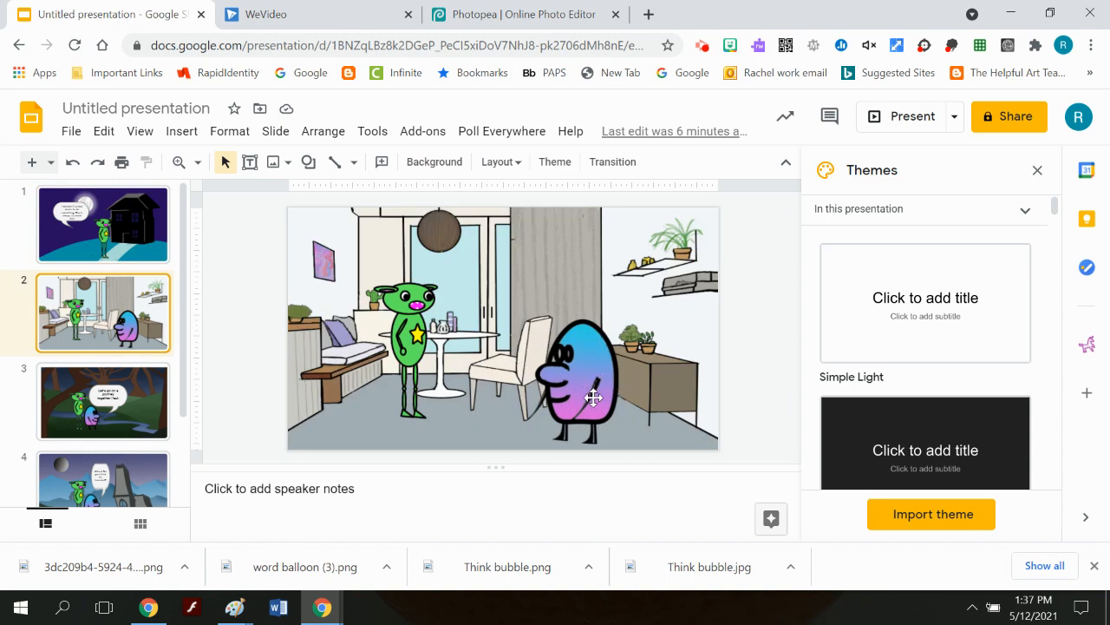
# - Try moving the egg-shaped character toward the cabinet on slide 2, undo the move and deselect the character
pyautogui.moveTo(569, 388); pyautogui.dragTo(598, 382)
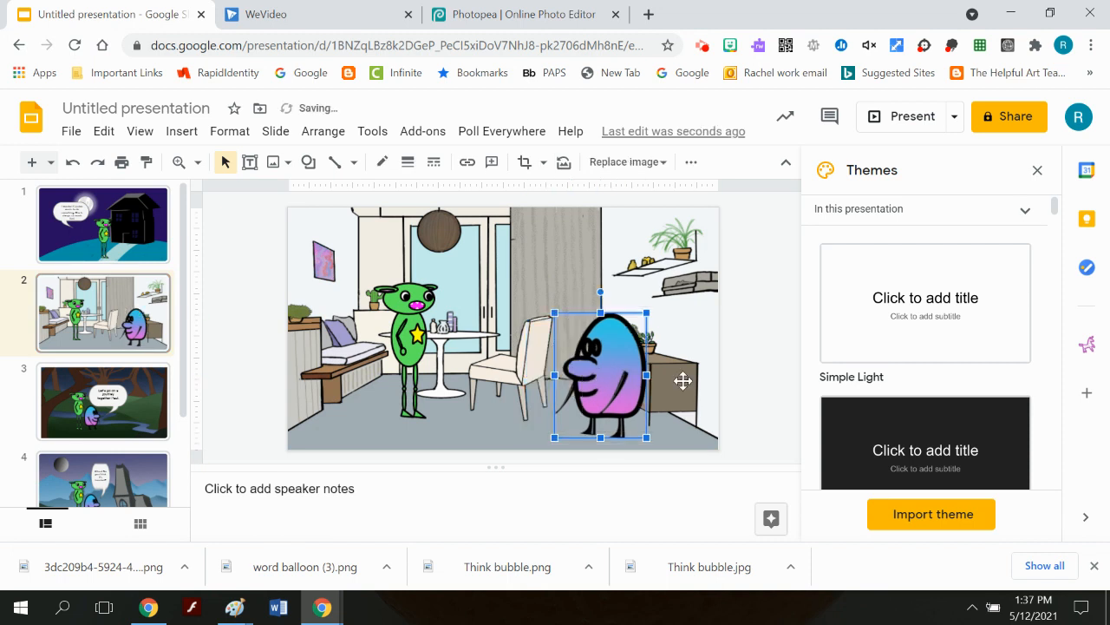
pyautogui.hotkey('ctrl', 'z')
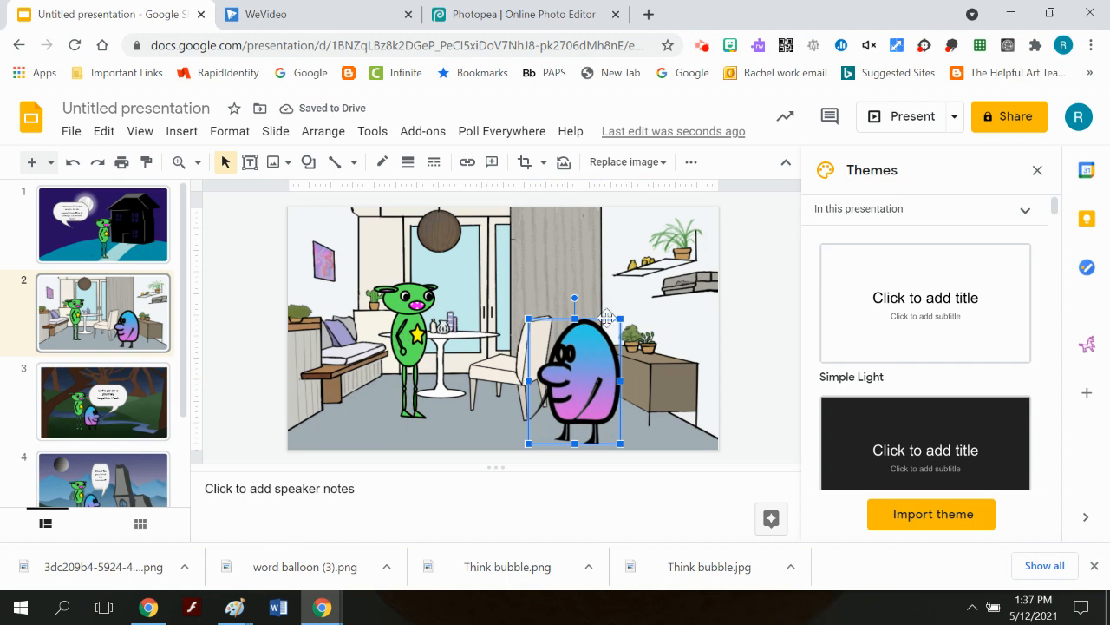
pyautogui.click(766, 403)
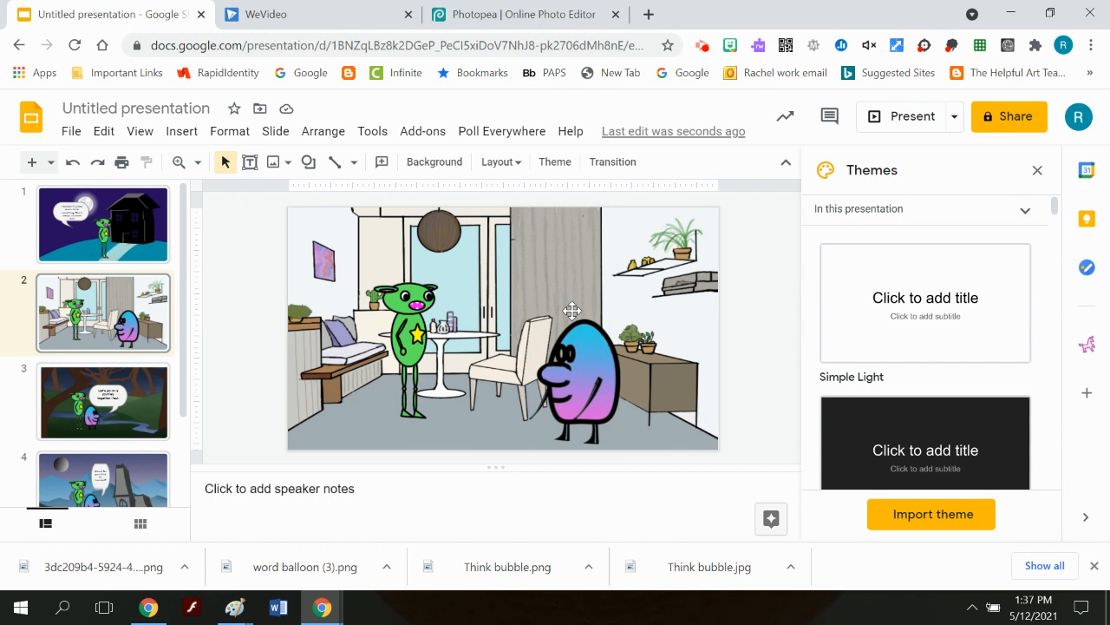
# - Insert the Think bubble image from the computer into slide 2, filtering the Downloads folder to files modified today
pyautogui.click(288, 165)
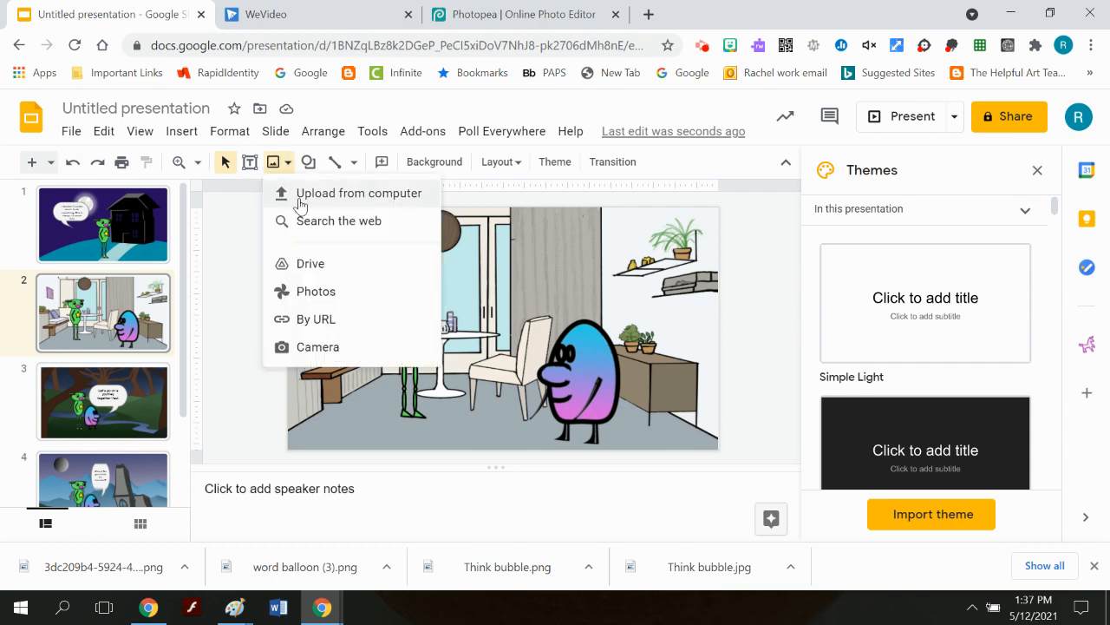
pyautogui.click(299, 205)
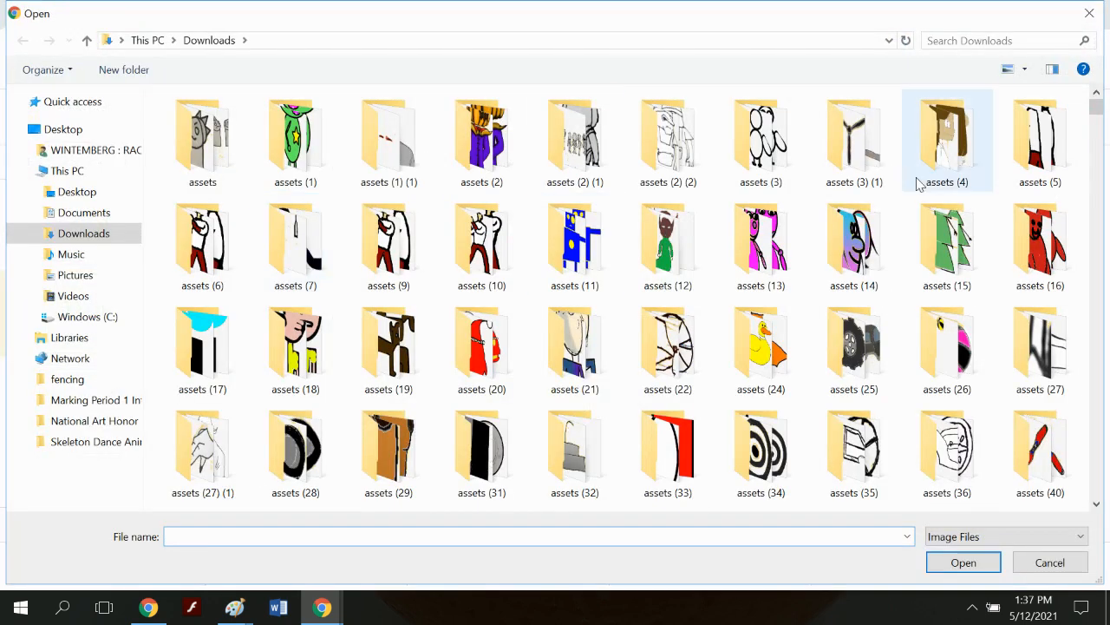
pyautogui.click(994, 41)
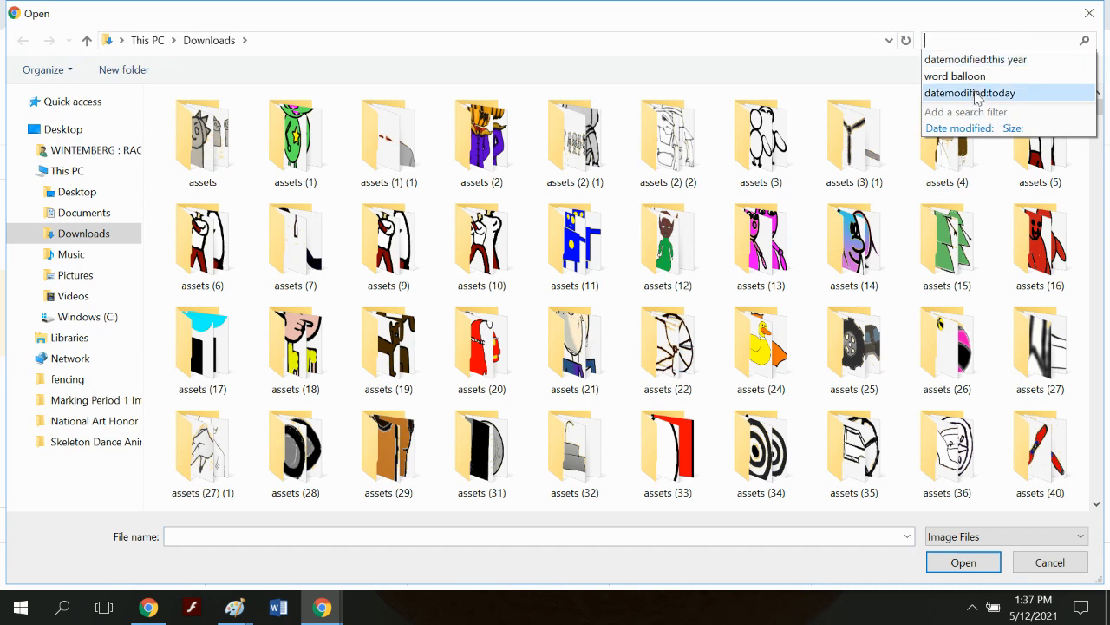
pyautogui.click(979, 93)
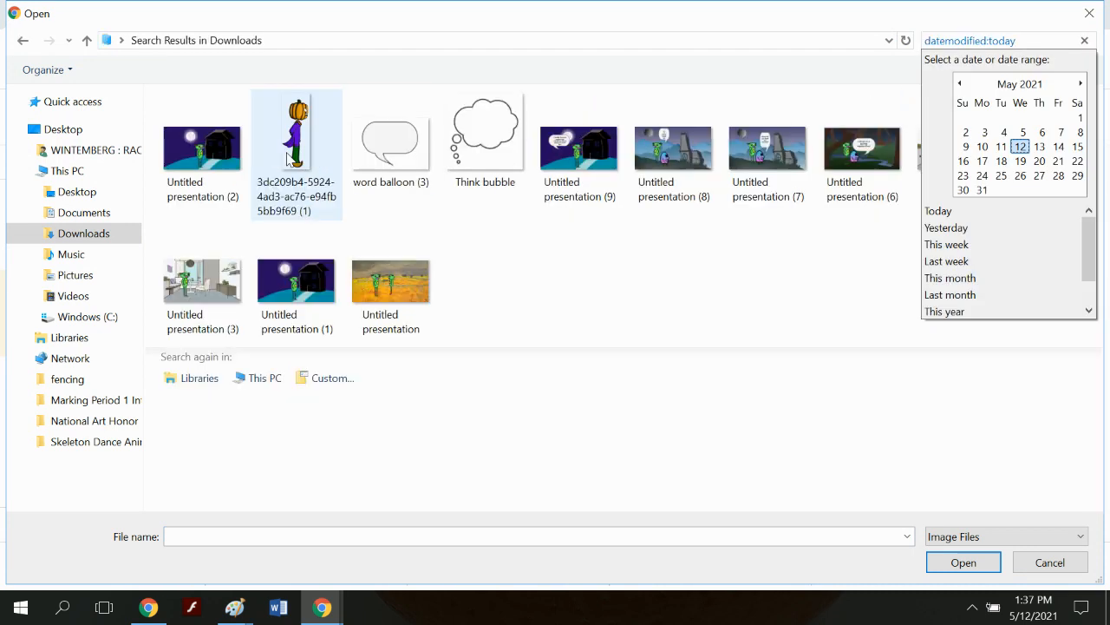
pyautogui.doubleClick(517, 129)
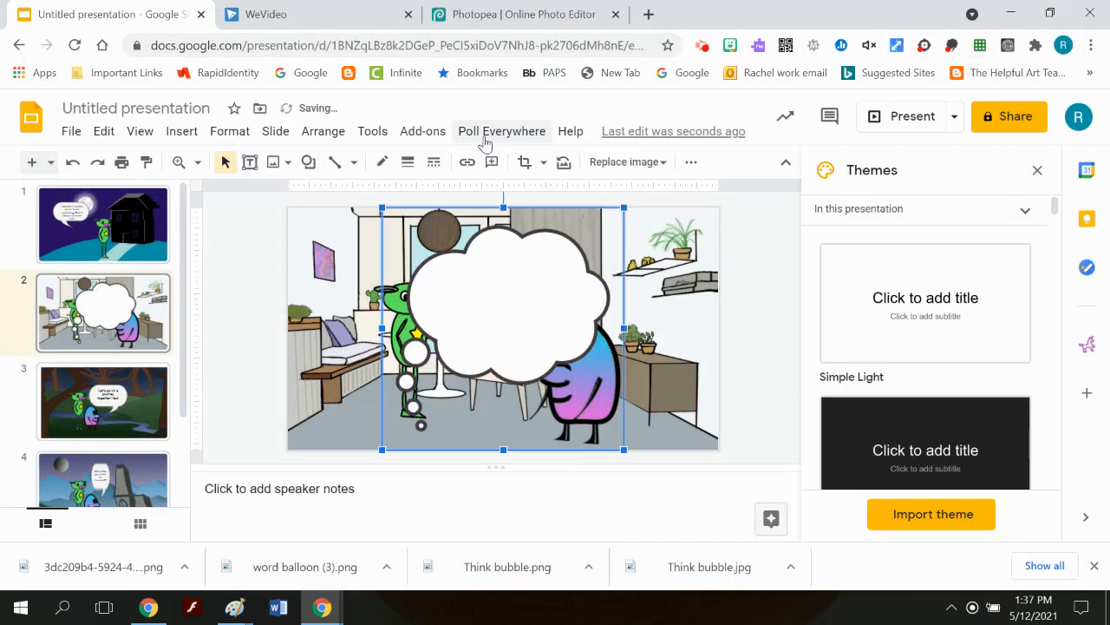
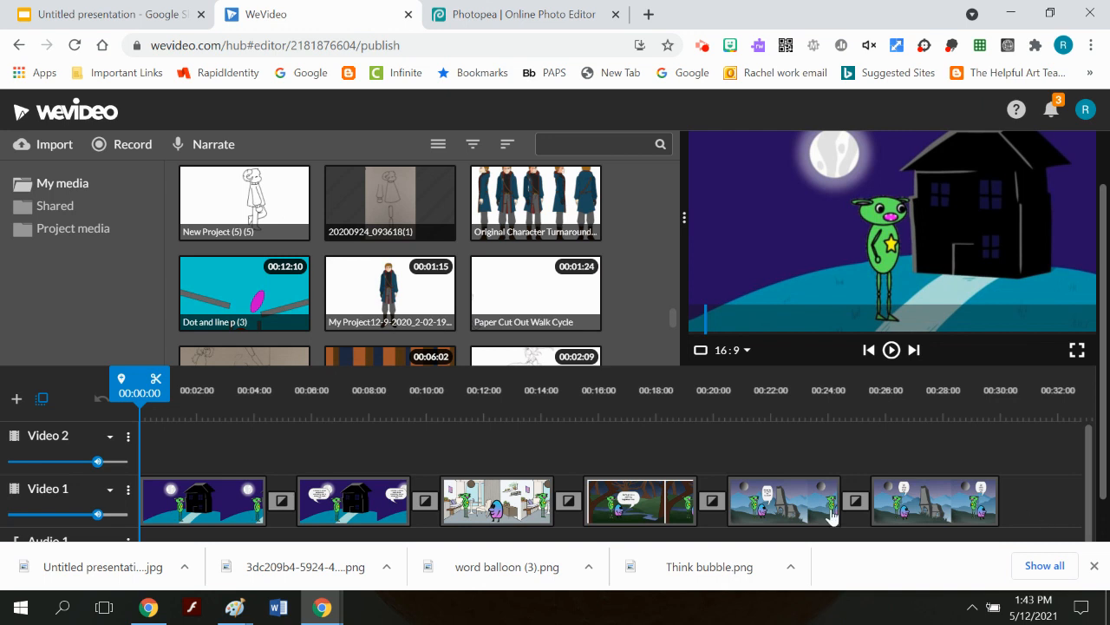
# - In WeVideo, place the playhead at the end of the kitchen clip and import Untitled presentation (10) from the downloads modified today
pyautogui.click(552, 513)
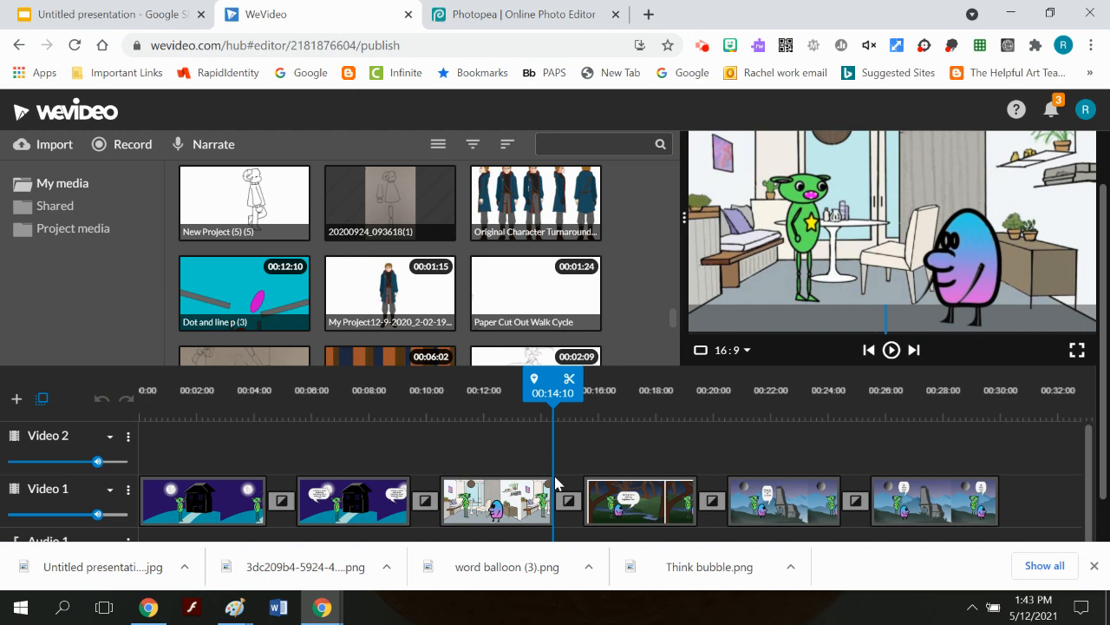
pyautogui.click(52, 149)
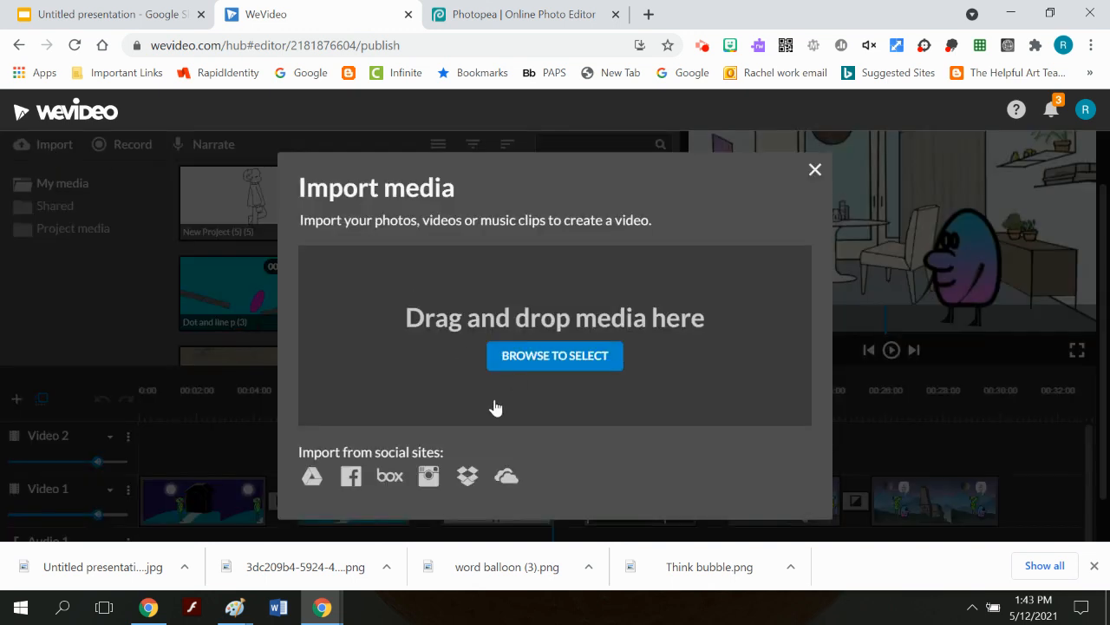
pyautogui.click(552, 362)
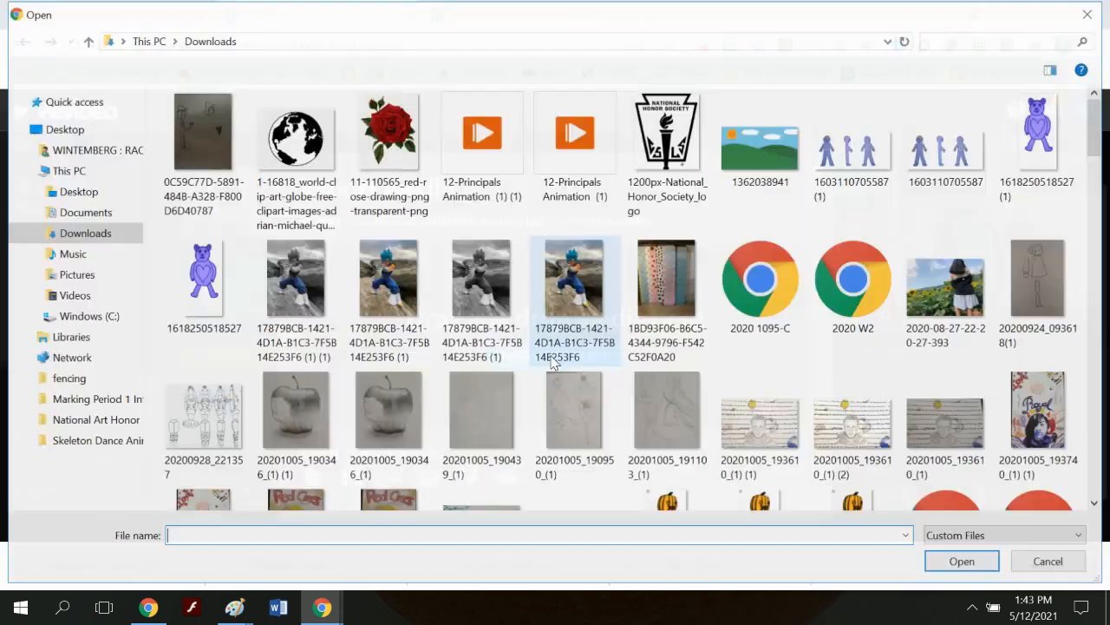
pyautogui.click(969, 40)
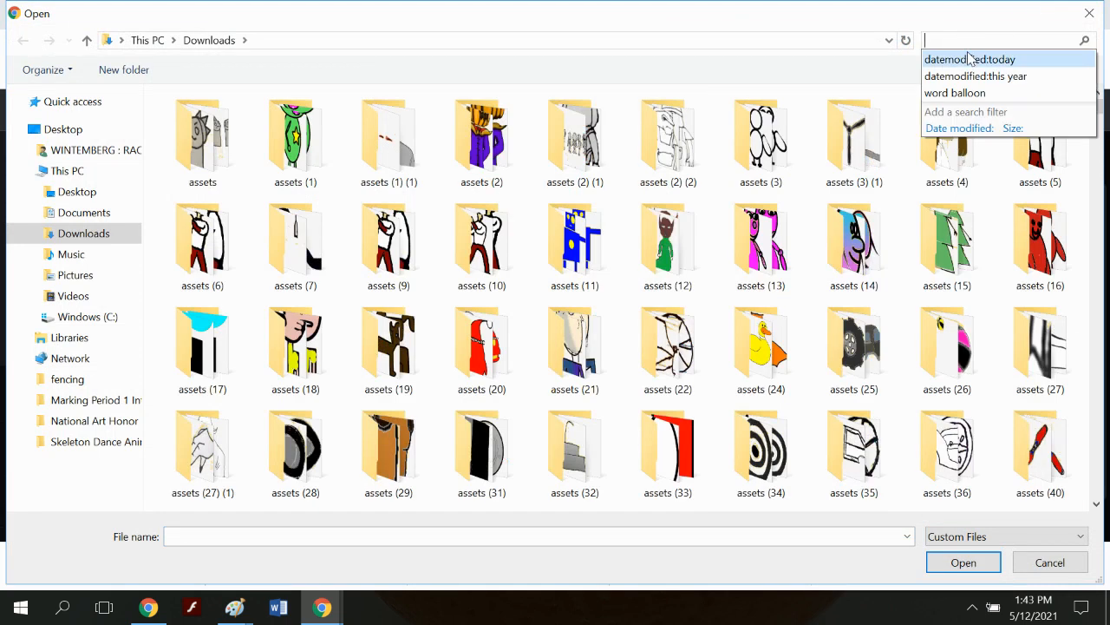
pyautogui.click(952, 56)
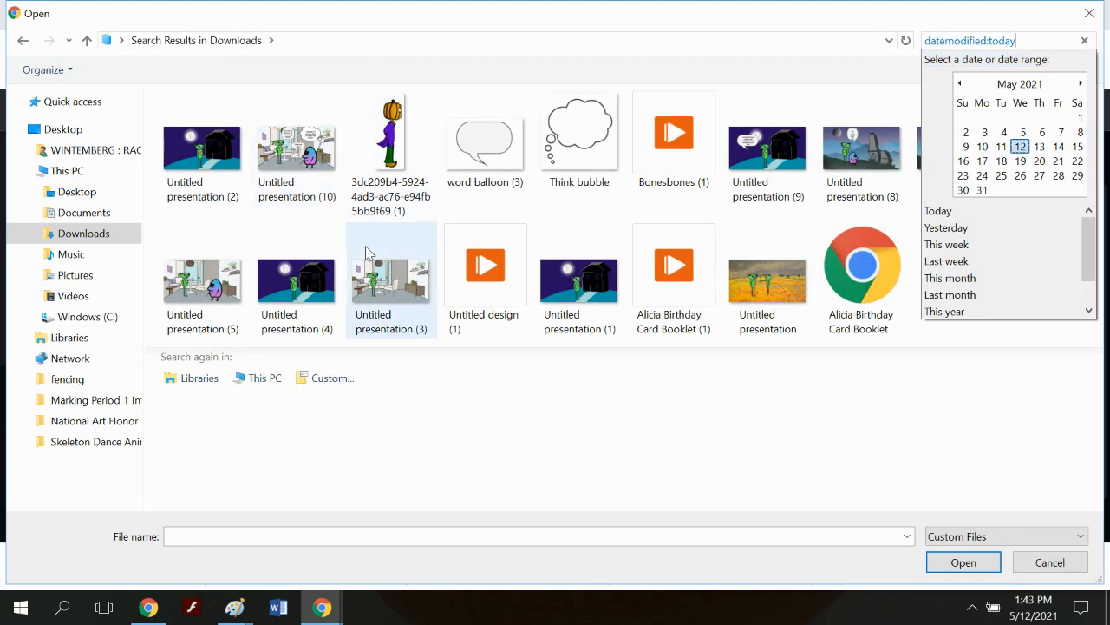
pyautogui.click(305, 165)
pyautogui.doubleClick(306, 163)
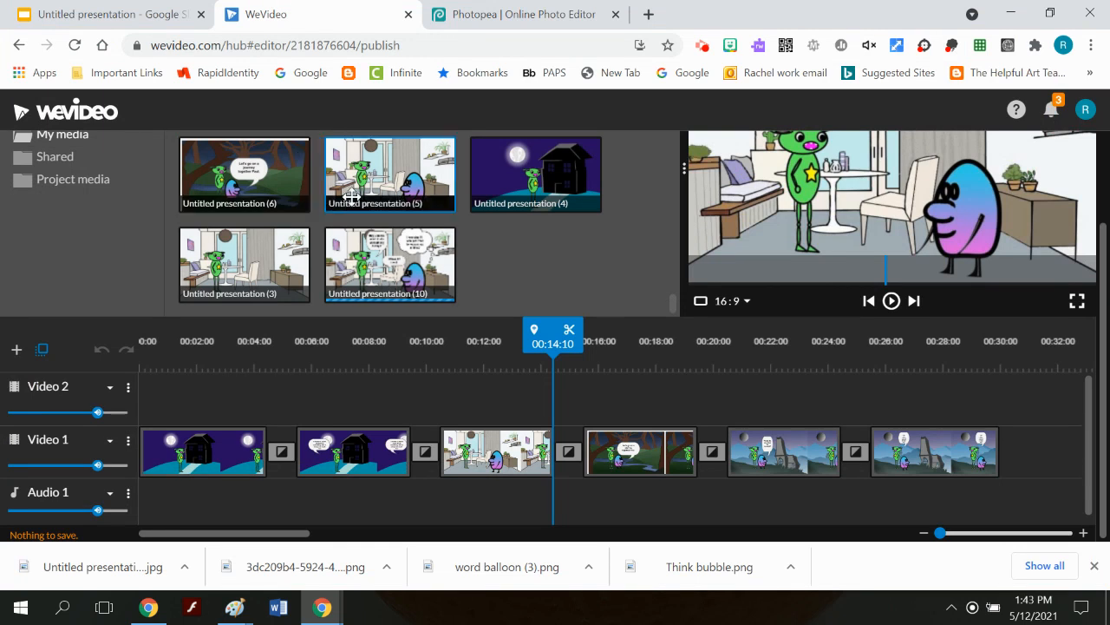
# - Add Untitled presentation (10) to the Video 1 track directly after the kitchen clip, using Insert and push
pyautogui.click(400, 264)
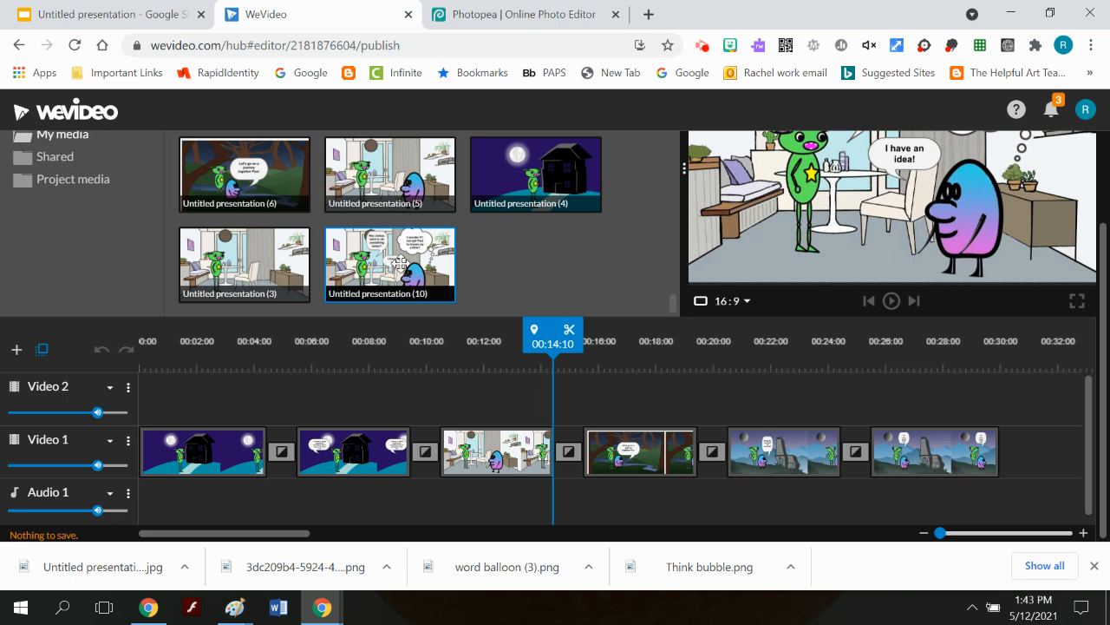
pyautogui.moveTo(400, 264); pyautogui.dragTo(565, 459)
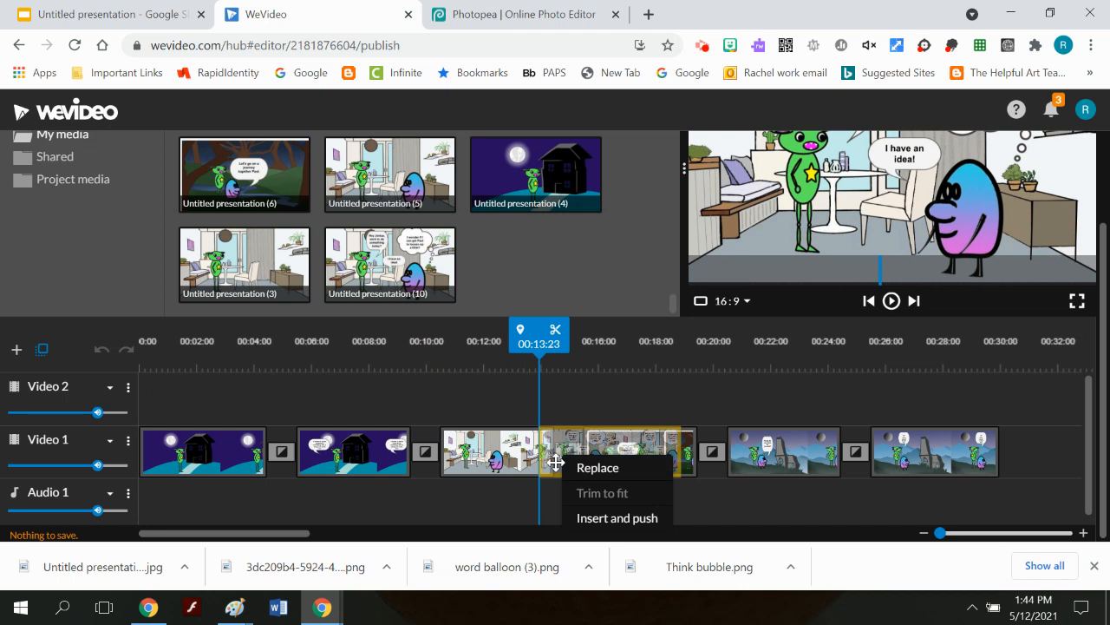
pyautogui.click(598, 520)
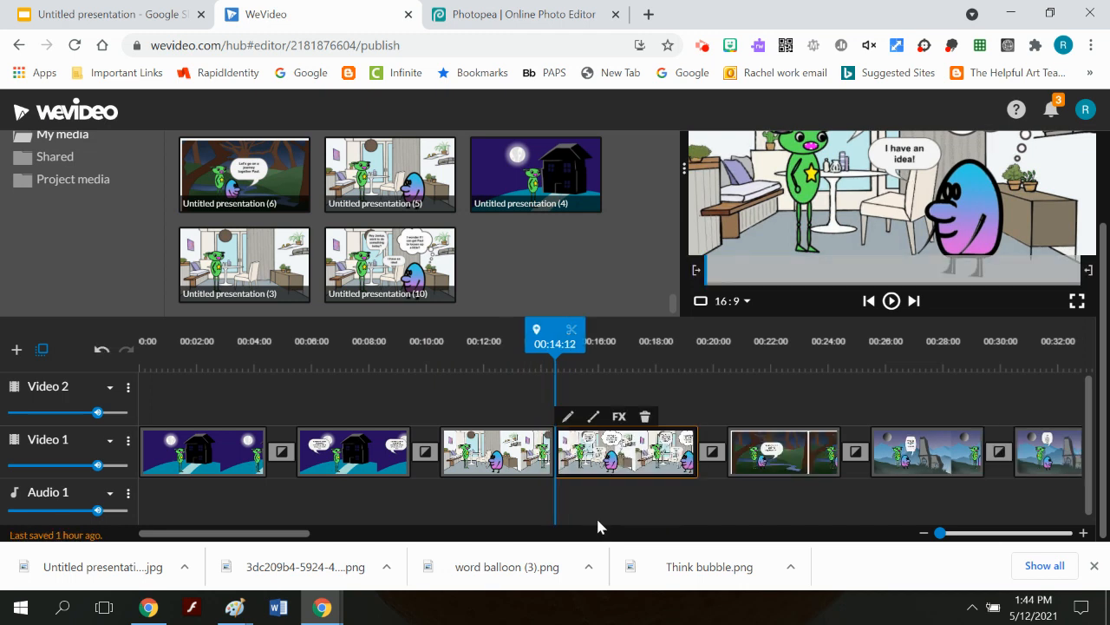
pyautogui.scroll(1, 757, 319)
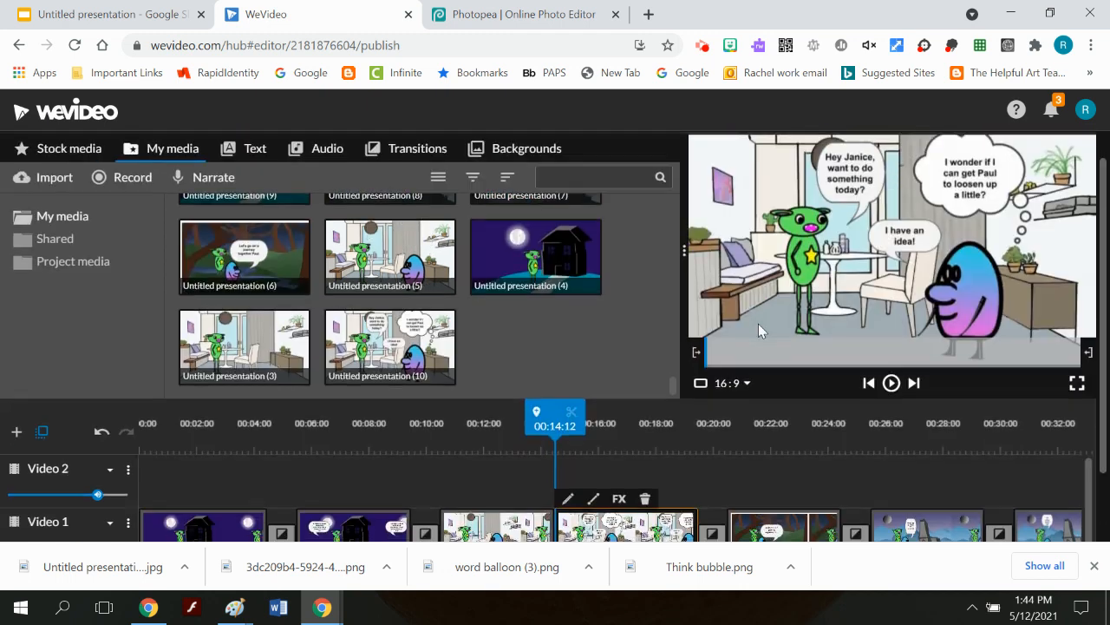
# - Return the playhead to the start of the timeline and add a transition between the two kitchen clips
pyautogui.moveTo(551, 420); pyautogui.dragTo(109, 479)
pyautogui.scroll(-1, 616, 440)
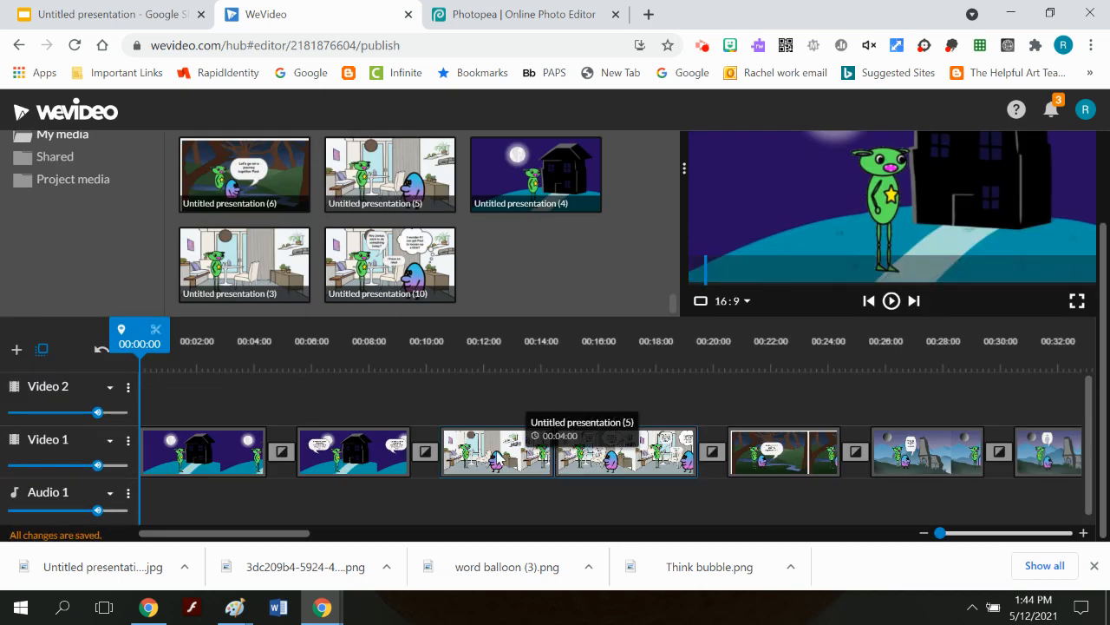
pyautogui.rightClick(555, 466)
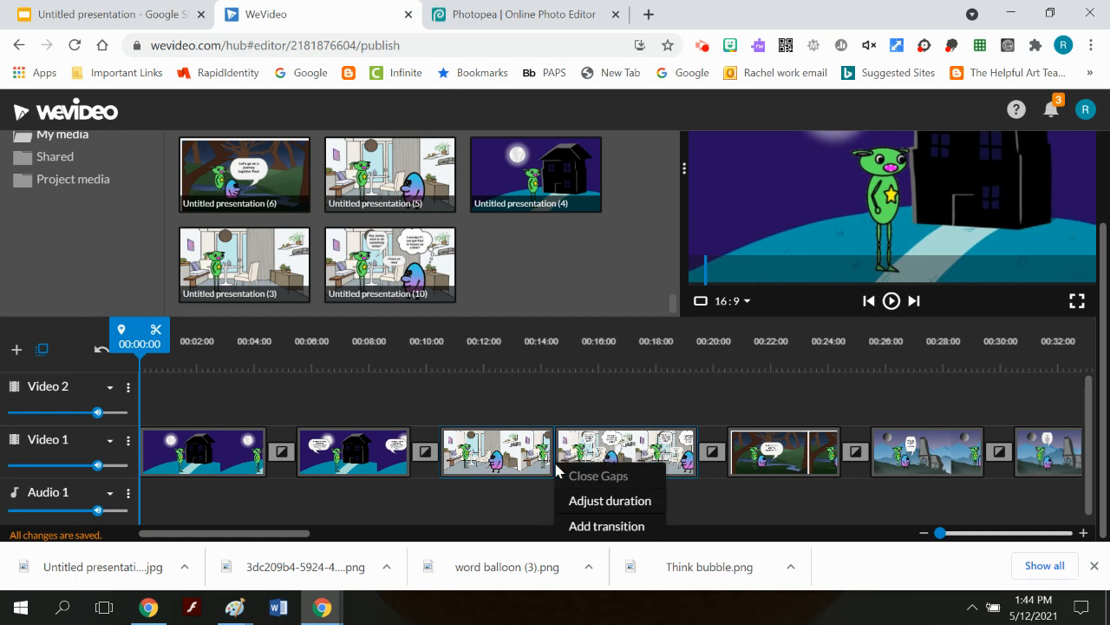
pyautogui.click(578, 526)
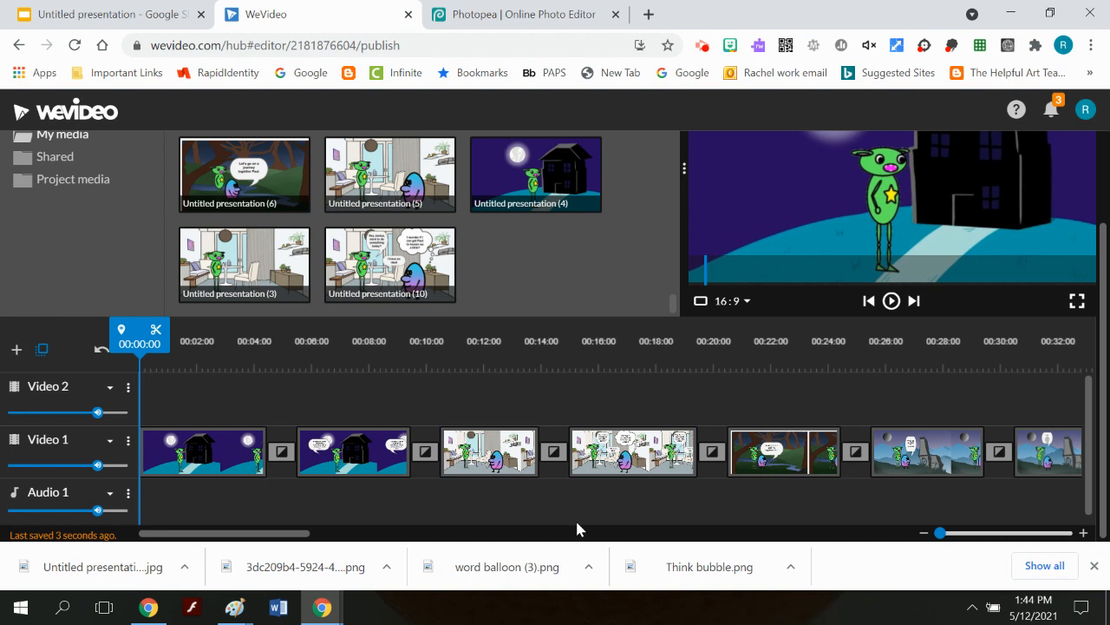
# - Check both kitchen clips and move the playhead along the timeline to view the last clip on Video 1
pyautogui.rightClick(605, 464)
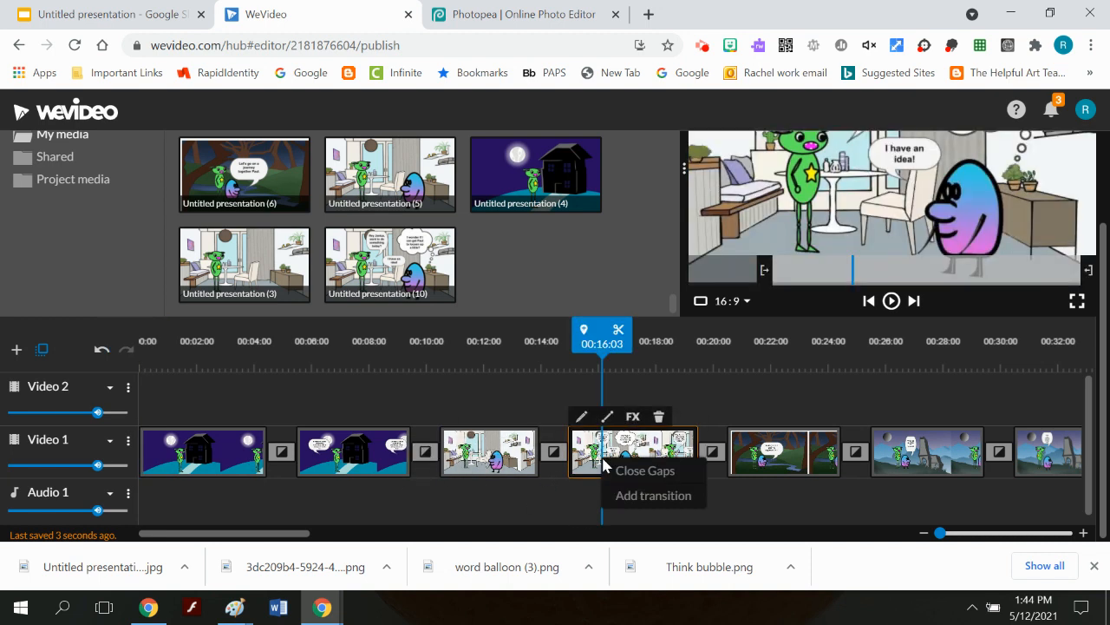
pyautogui.click(508, 468)
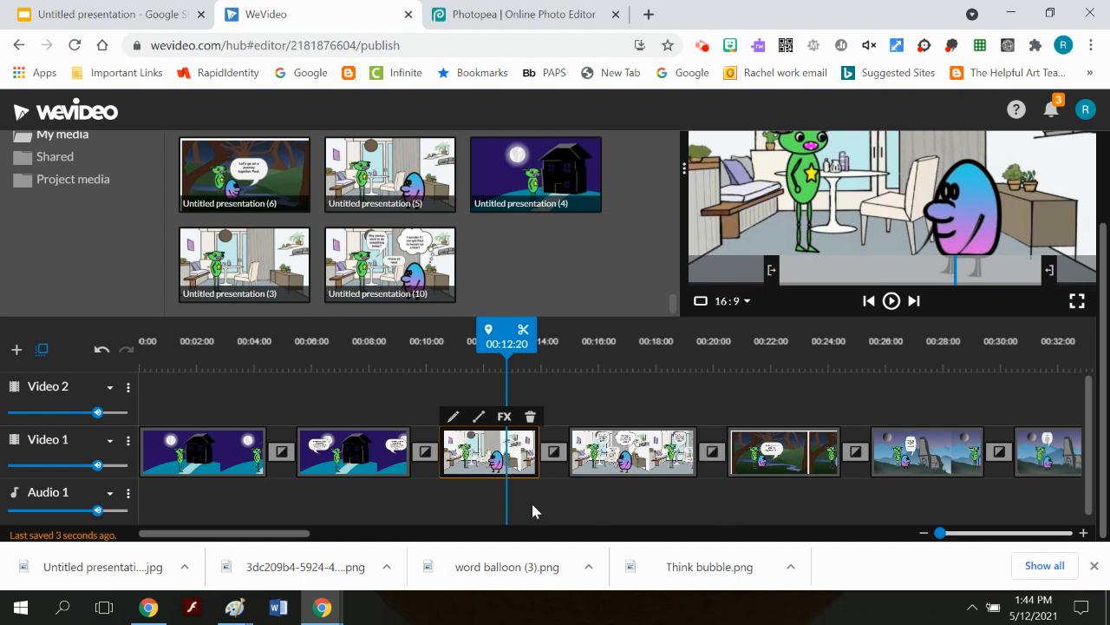
pyautogui.moveTo(510, 363); pyautogui.dragTo(568, 375)
pyautogui.scroll(1, 740, 338)
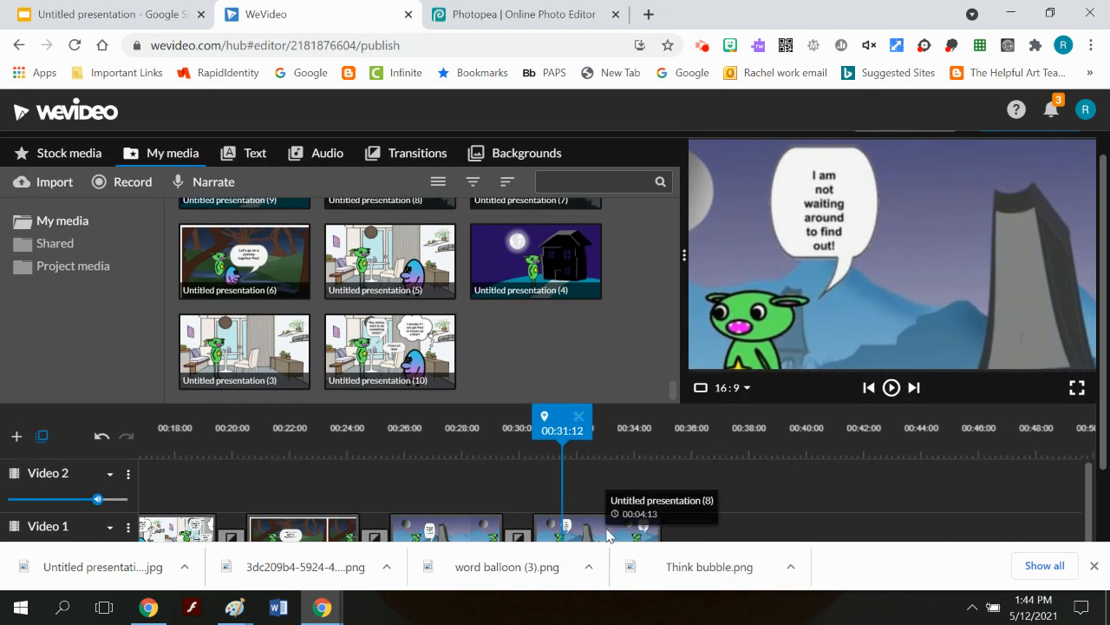
# - Edit the last Video 1 clip, Untitled presentation (8), setting its scale to 1.56 and position to about x -369, y 98
pyautogui.click(607, 535)
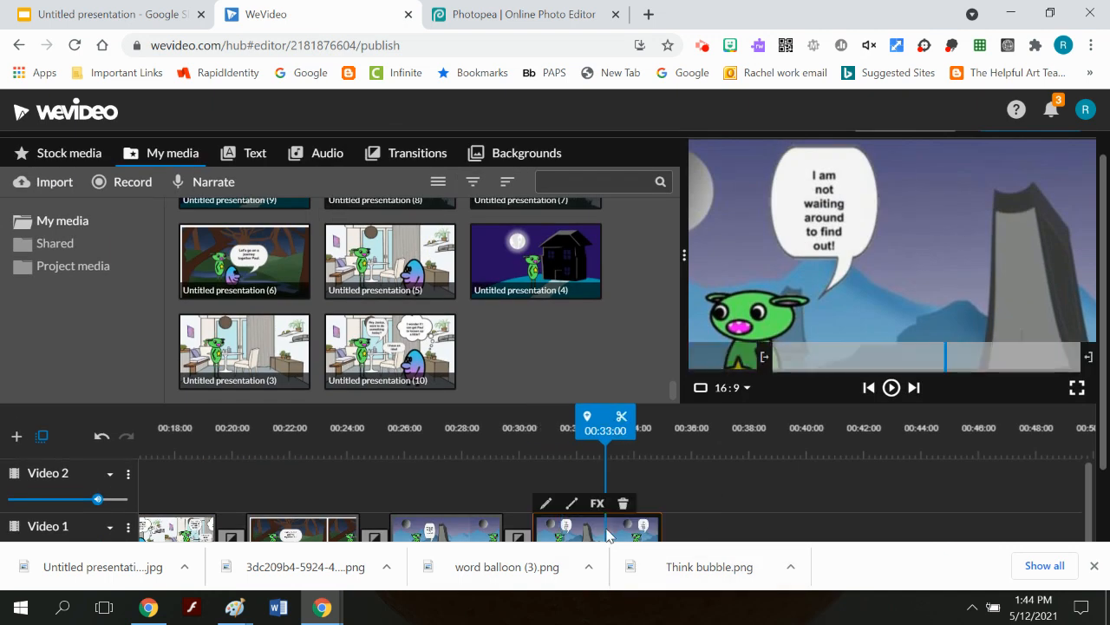
pyautogui.click(546, 504)
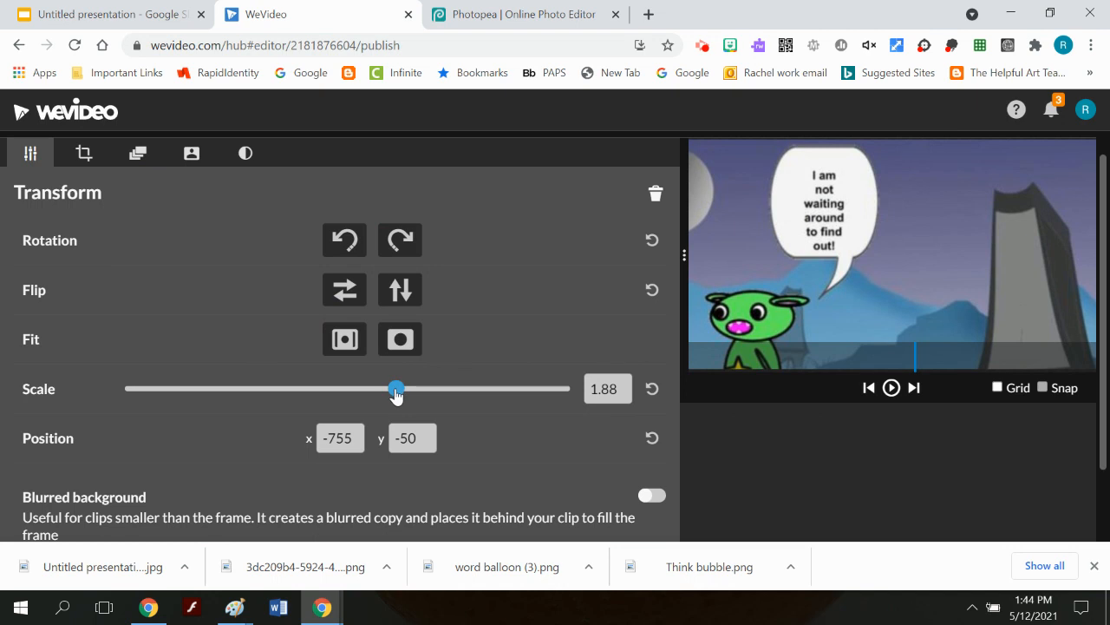
pyautogui.moveTo(395, 392); pyautogui.dragTo(320, 394)
pyautogui.moveTo(902, 301)
pyautogui.mouseDown()
pyautogui.moveTo(895, 228)
pyautogui.moveTo(886, 298)
pyautogui.mouseUp()
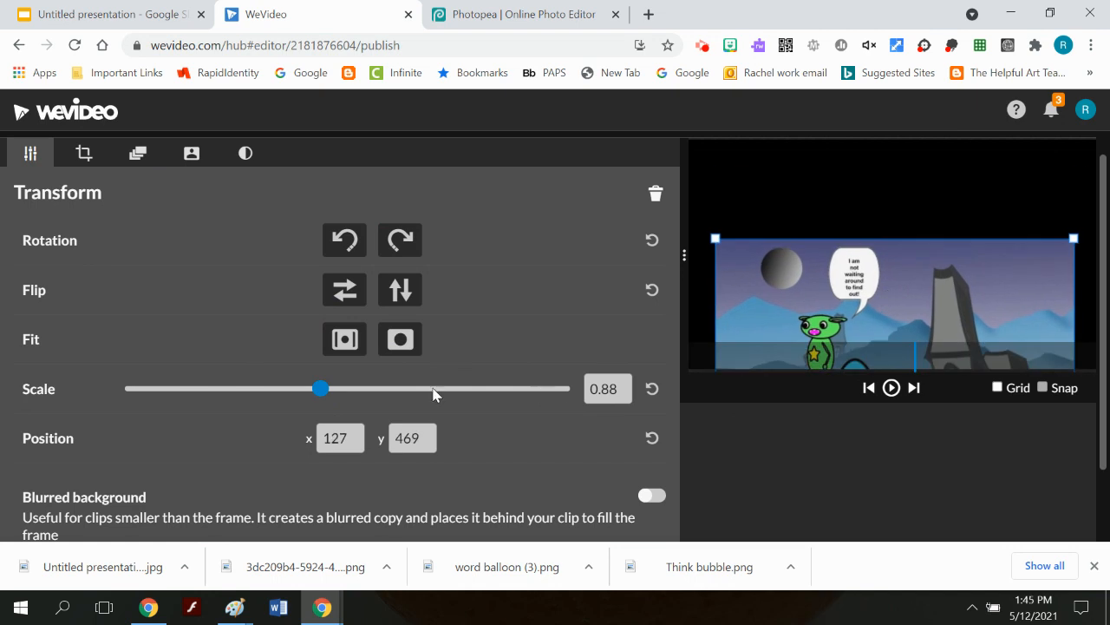
pyautogui.moveTo(321, 395); pyautogui.dragTo(378, 392)
pyautogui.moveTo(838, 227); pyautogui.dragTo(872, 228)
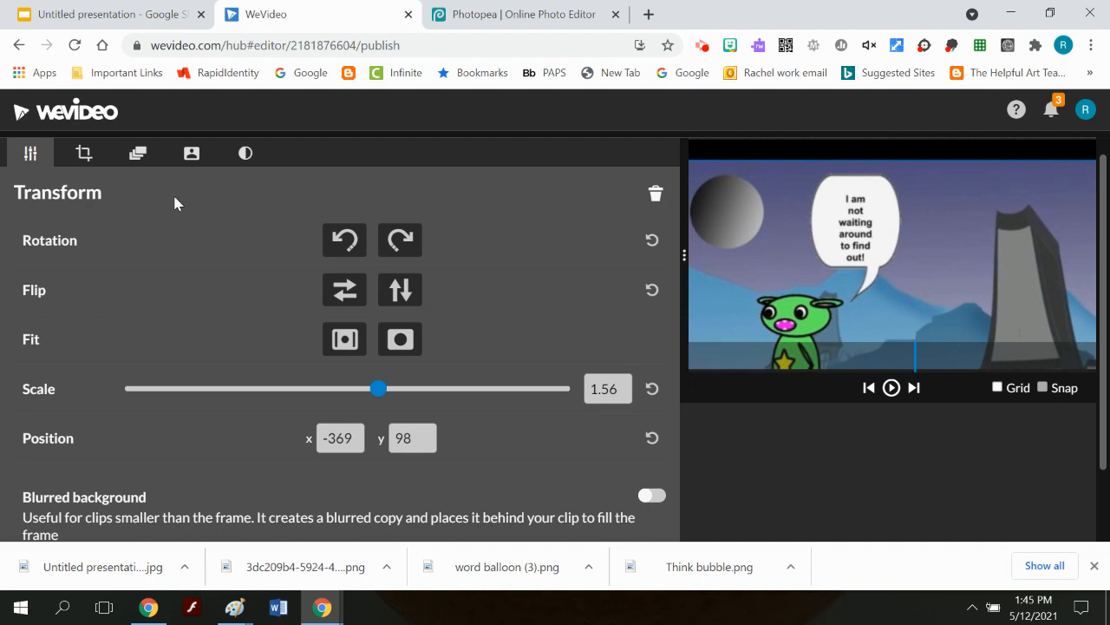
# - Open the clip's Animation settings and reposition the start frame to x -361, y 98
pyautogui.click(85, 155)
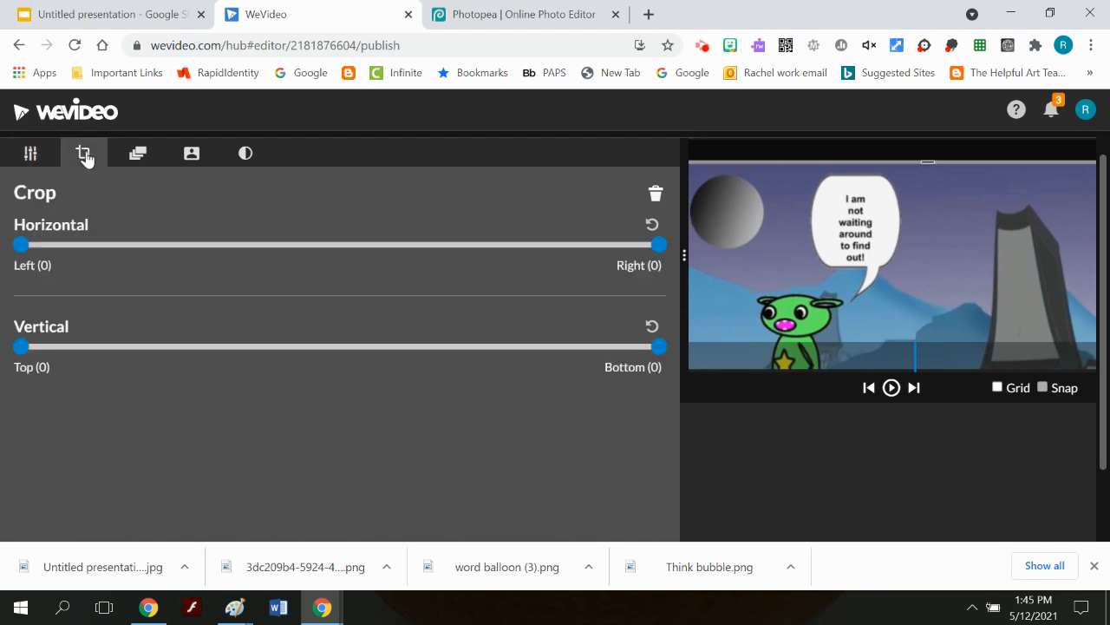
pyautogui.click(138, 155)
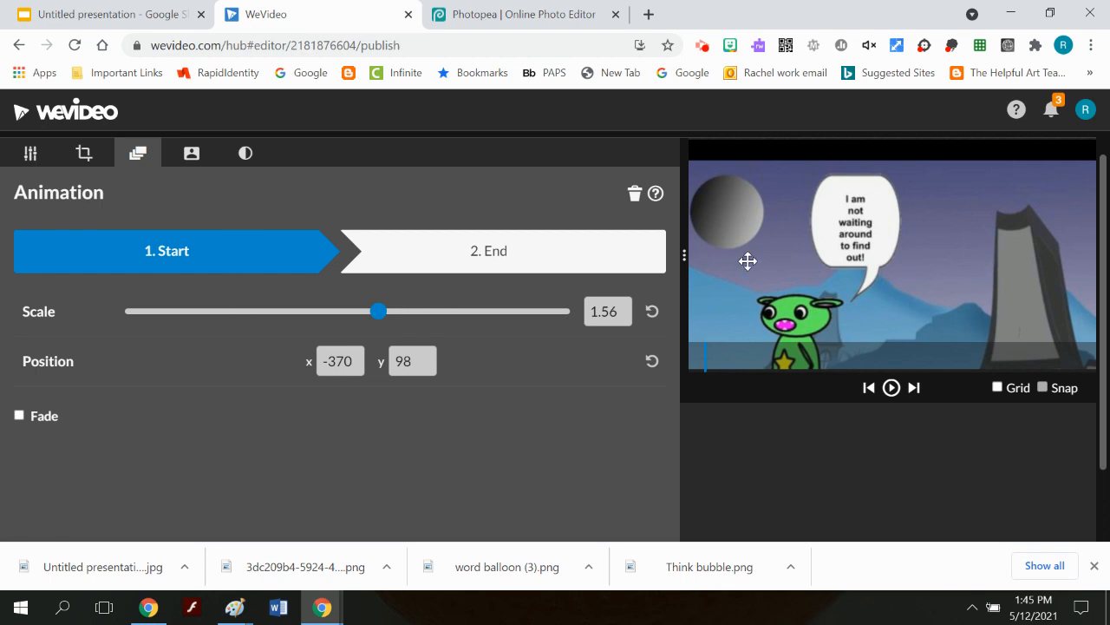
pyautogui.moveTo(769, 253); pyautogui.dragTo(772, 252)
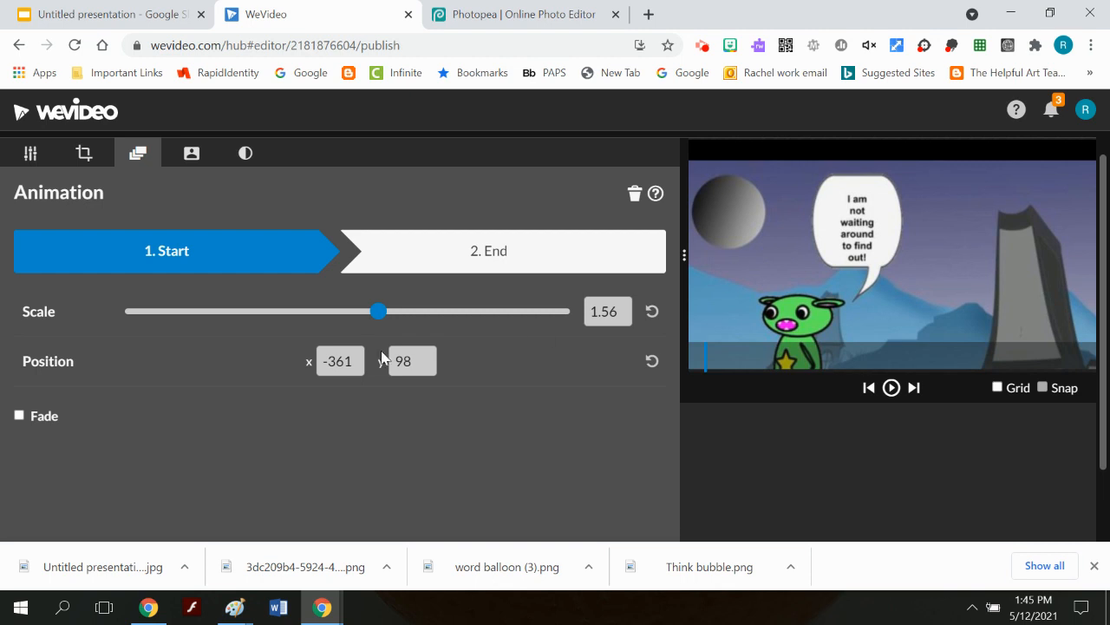
# - Set the animation's end frame to scale 0.98 at position x 27, y 6, and save the clip changes
pyautogui.click(530, 261)
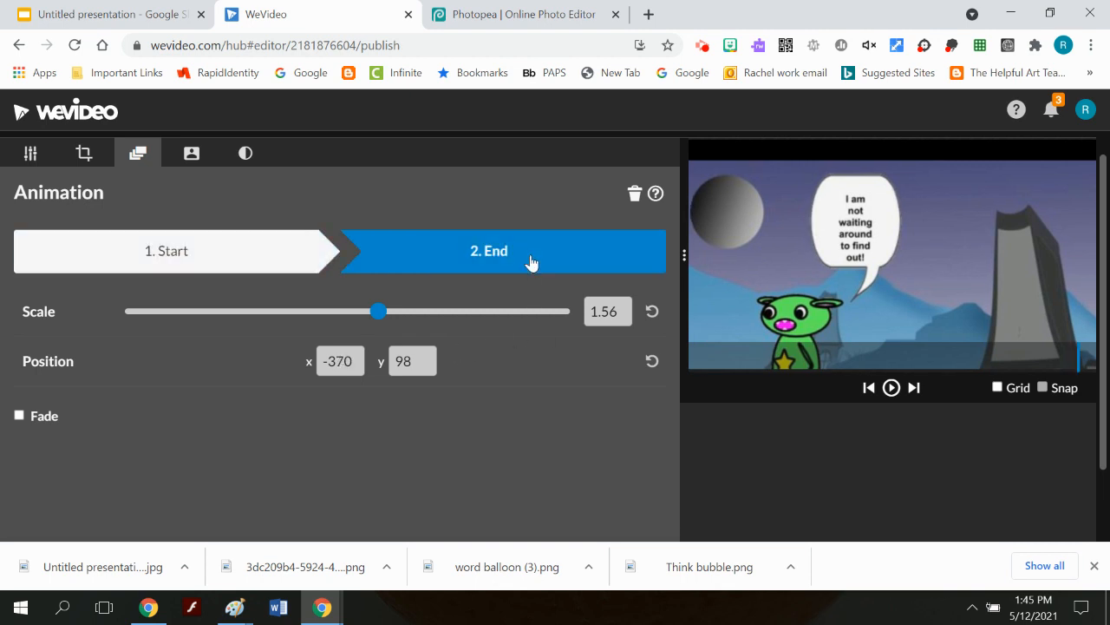
pyautogui.moveTo(385, 319); pyautogui.dragTo(314, 328)
pyautogui.moveTo(798, 273); pyautogui.dragTo(797, 205)
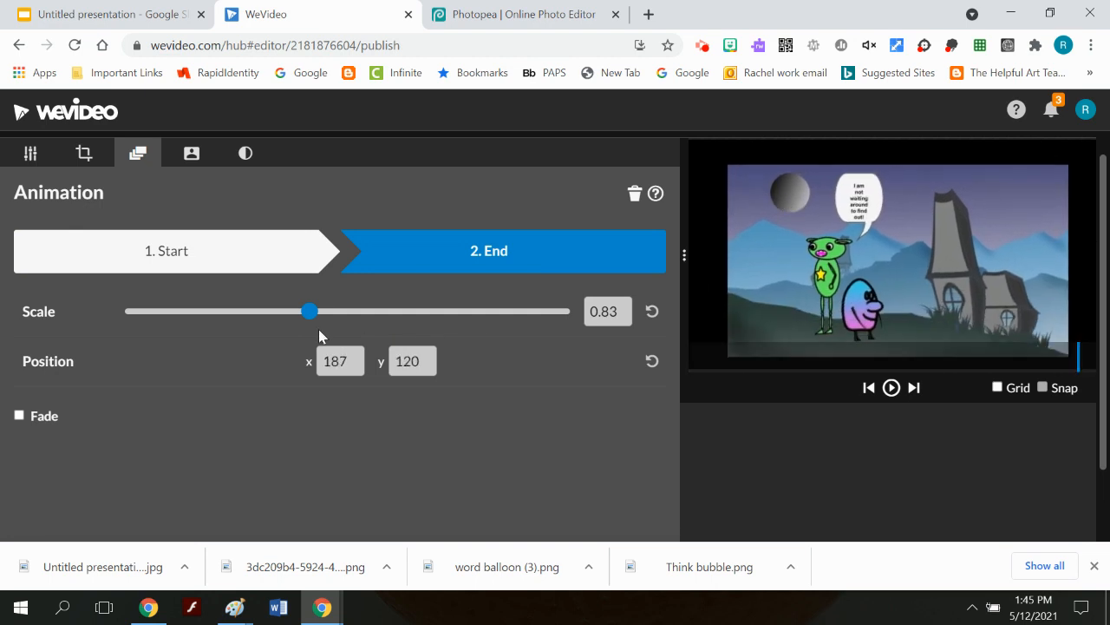
pyautogui.moveTo(316, 312); pyautogui.dragTo(347, 307)
pyautogui.moveTo(824, 250); pyautogui.dragTo(819, 242)
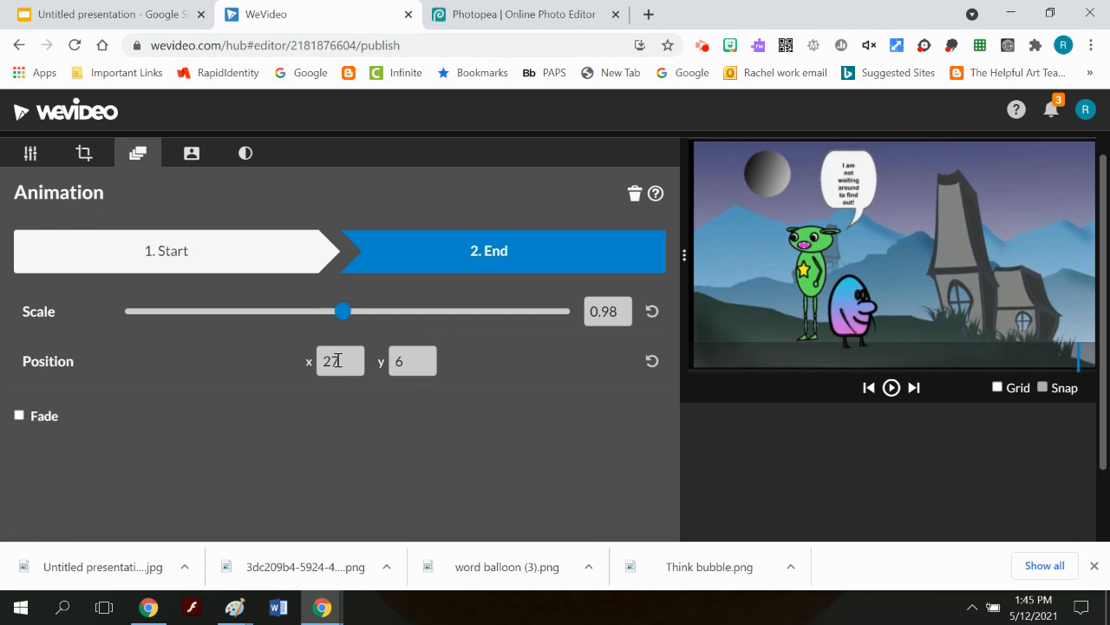
pyautogui.scroll(-2, 444, 405)
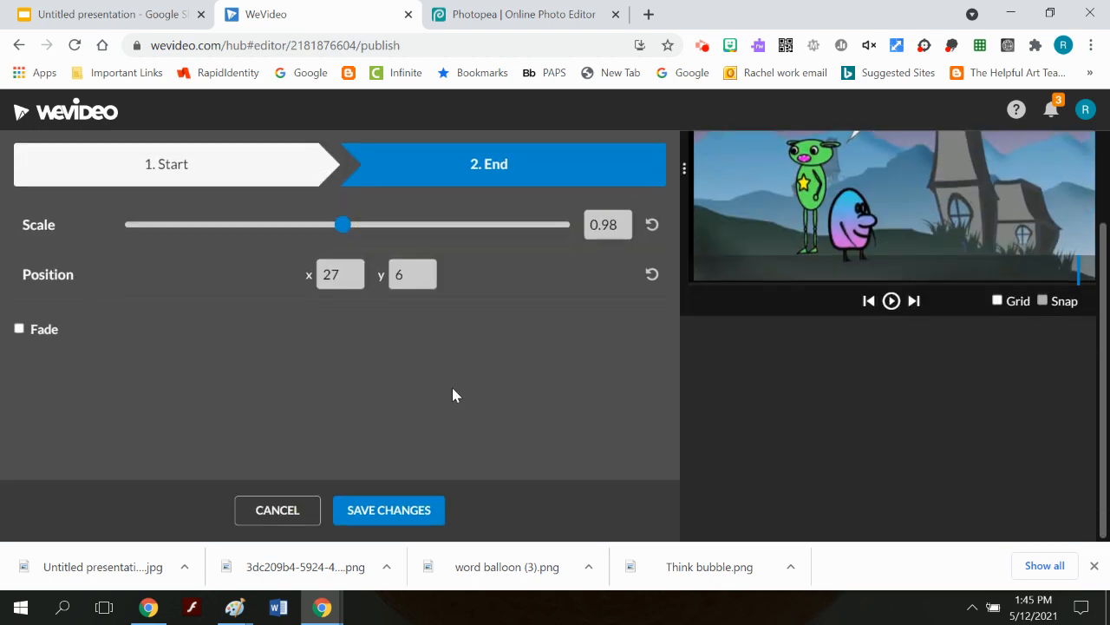
pyautogui.click(399, 512)
# - Return the playhead to 00:00:00 and play the whole timeline through to the last clip
pyautogui.moveTo(579, 344); pyautogui.dragTo(13, 388)
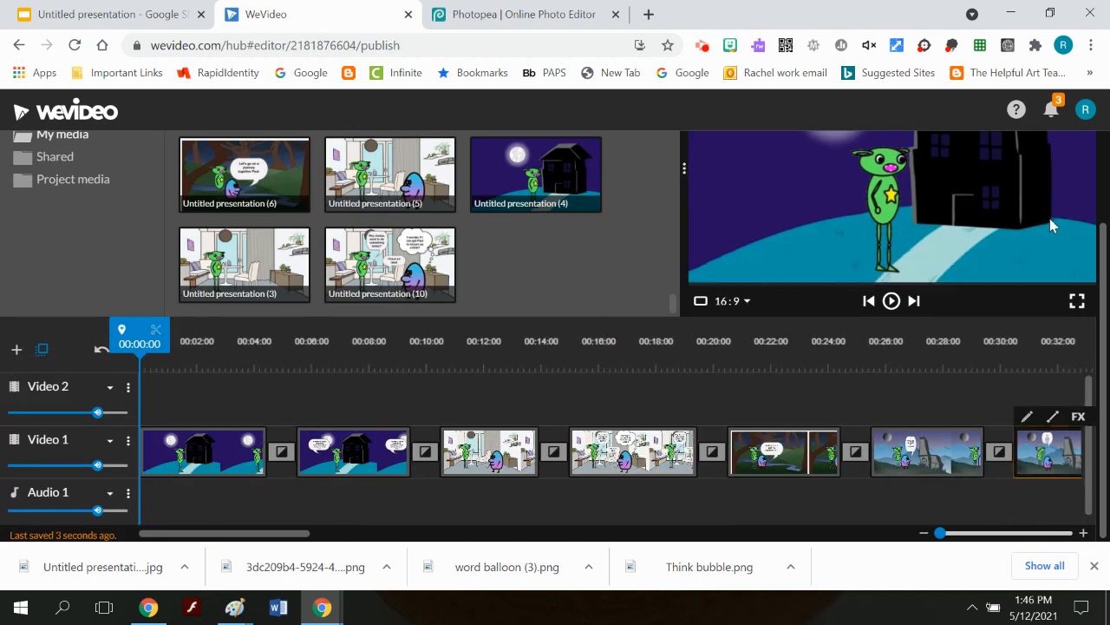
pyautogui.scroll(1, 1058, 223)
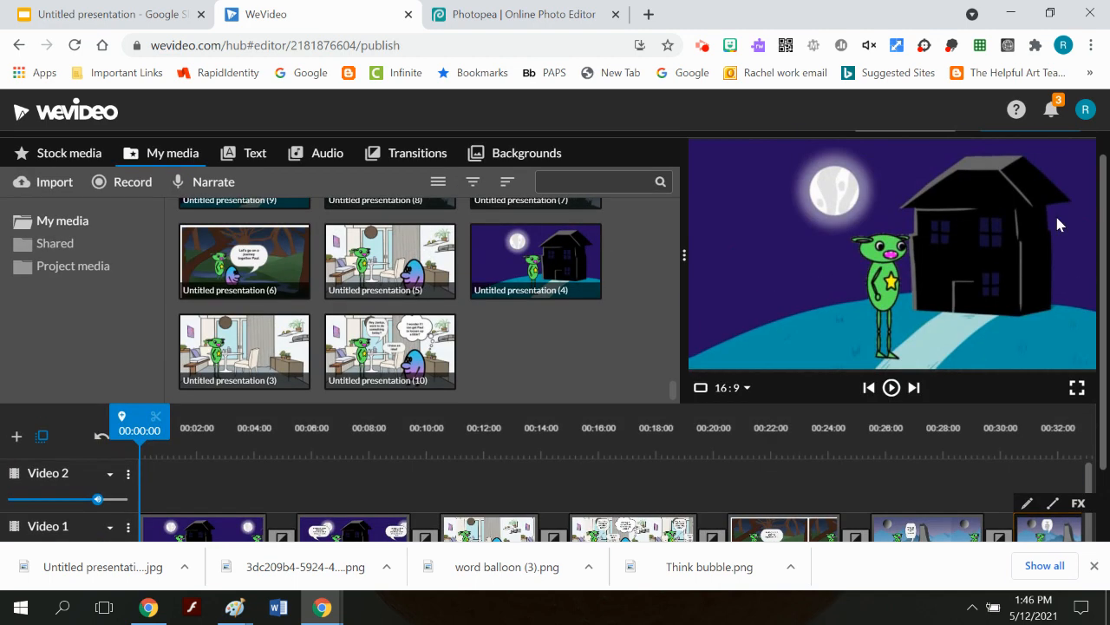
pyautogui.click(891, 388)
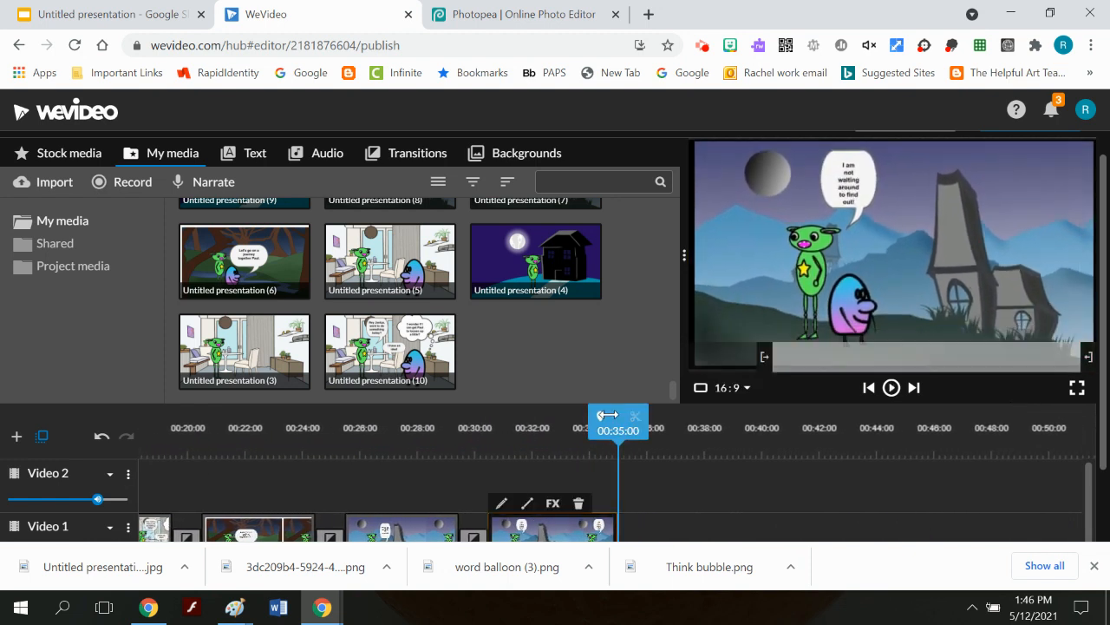
# - Record a narration of about 34 seconds over the whole video, starting from the beginning of the timeline
pyautogui.moveTo(618, 417); pyautogui.dragTo(33, 475)
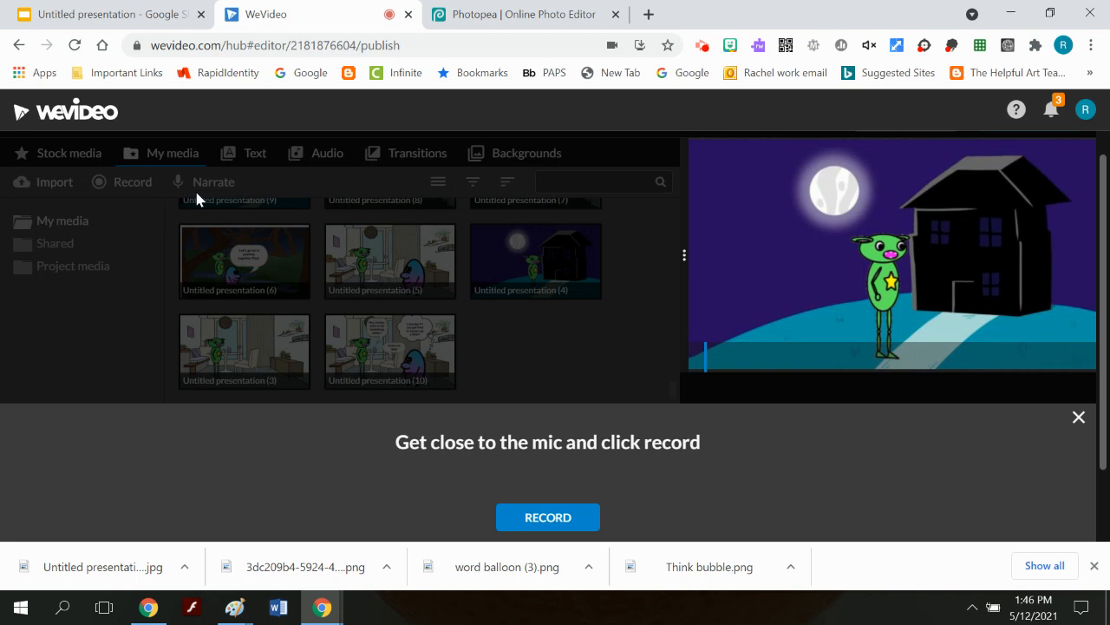
pyautogui.click(559, 519)
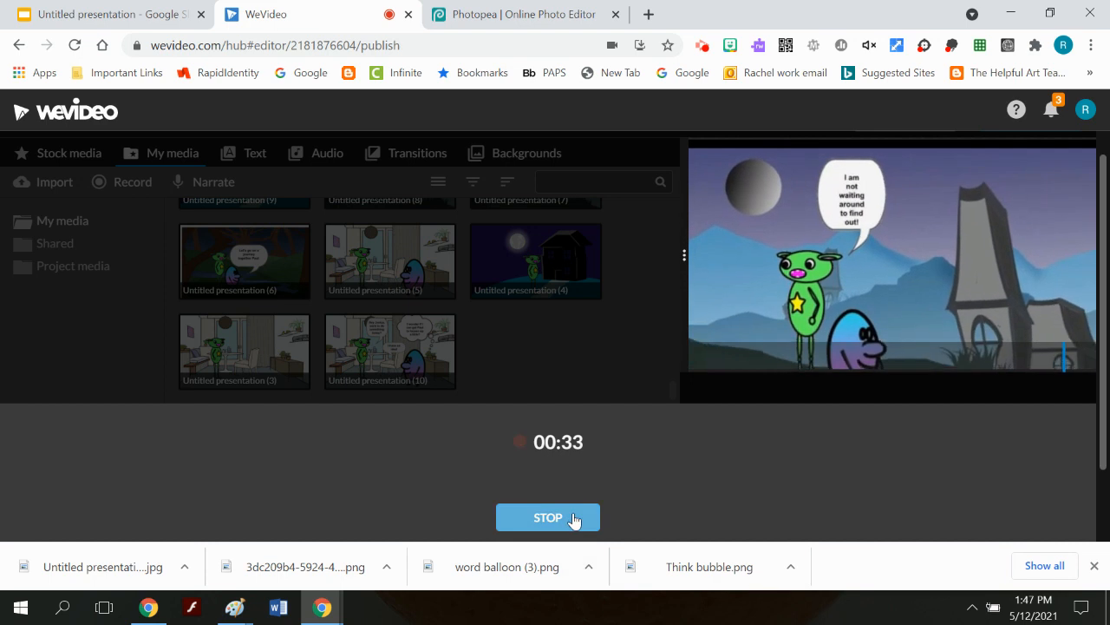
pyautogui.click(573, 516)
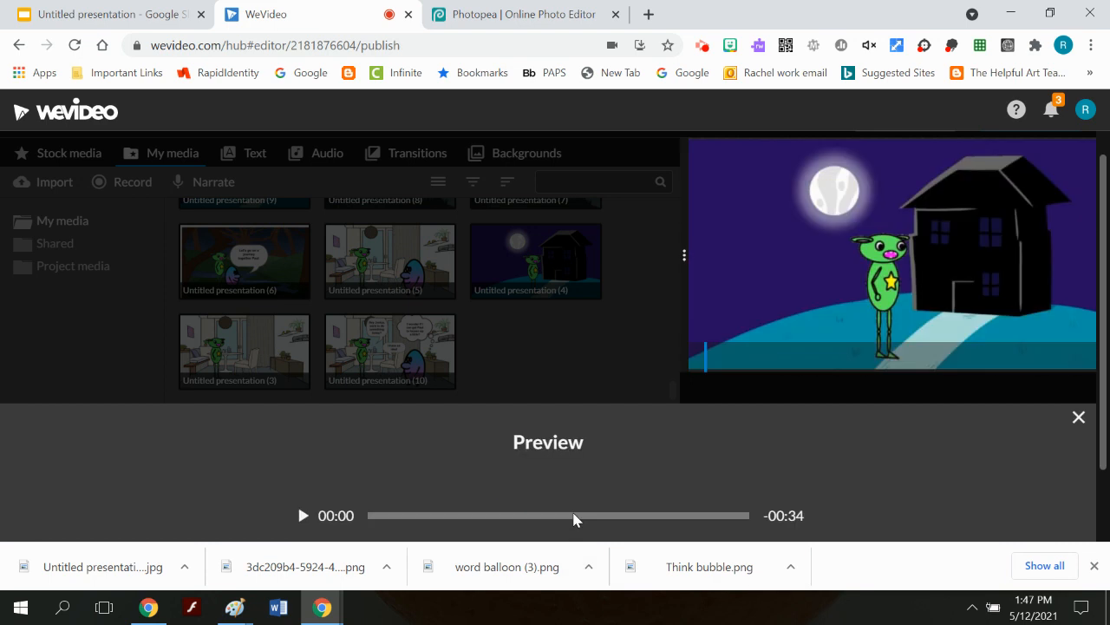
# - Preview the first seconds of the recorded narration and save it to the timeline
pyautogui.click(301, 514)
pyautogui.click(304, 516)
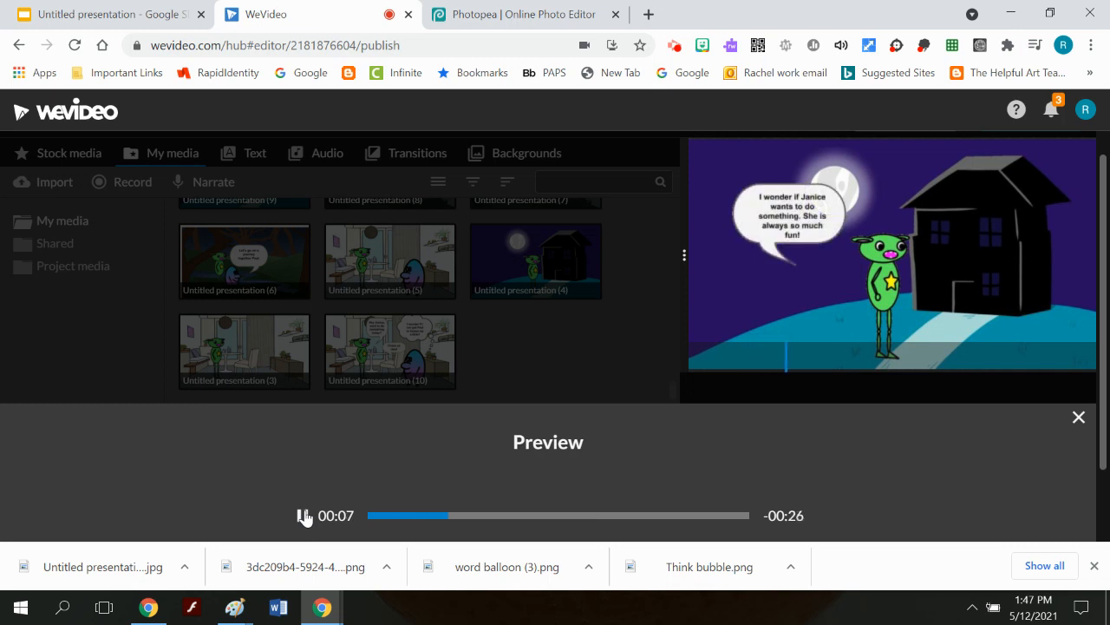
pyautogui.click(304, 515)
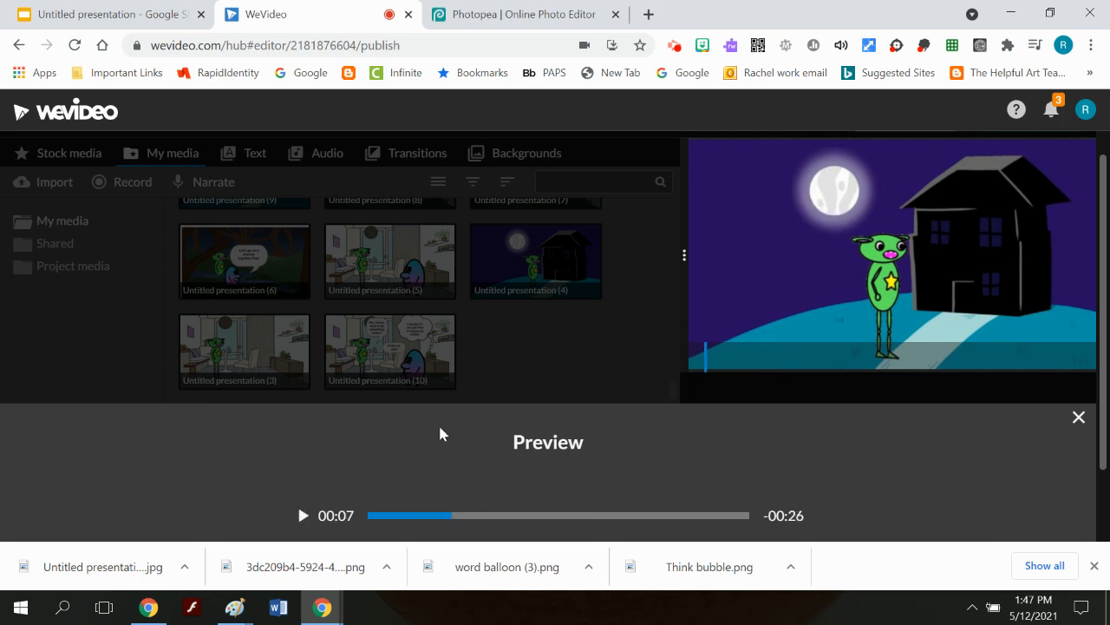
pyautogui.scroll(-1, 841, 490)
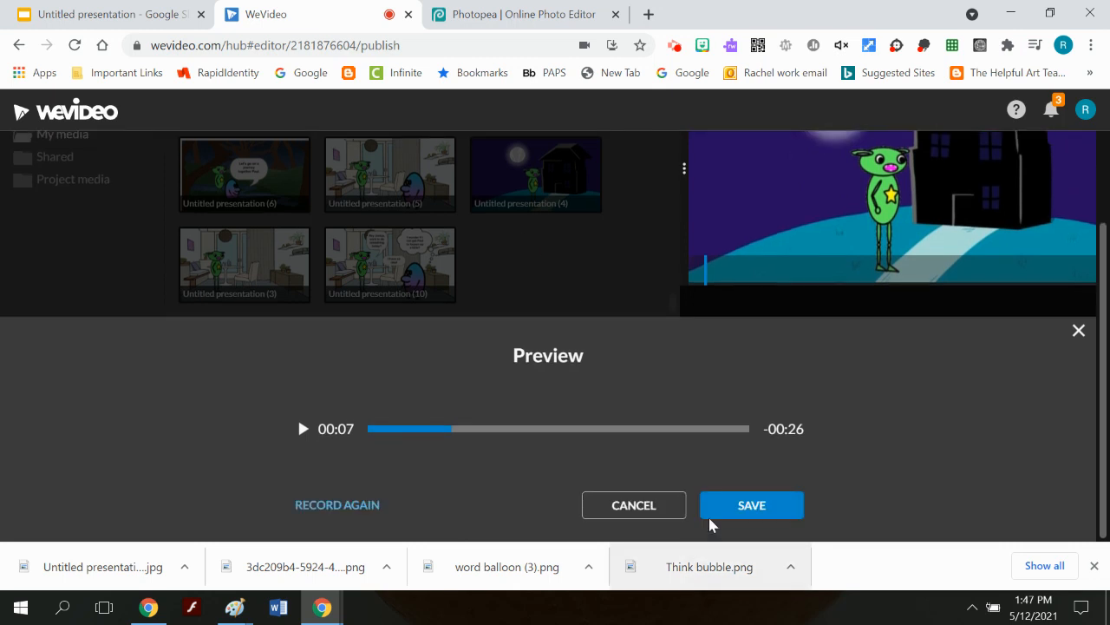
pyautogui.click(740, 507)
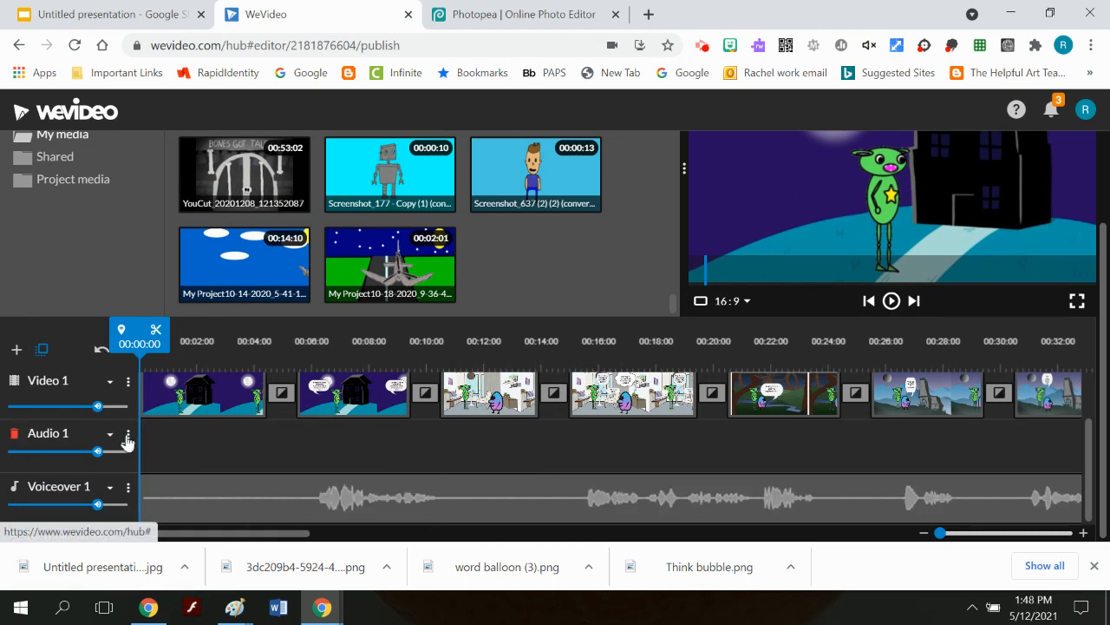
# - Browse the audio library's Sound Effects and look through the Nature sounds
pyautogui.scroll(2, 219, 421)
pyautogui.scroll(1, 108, 226)
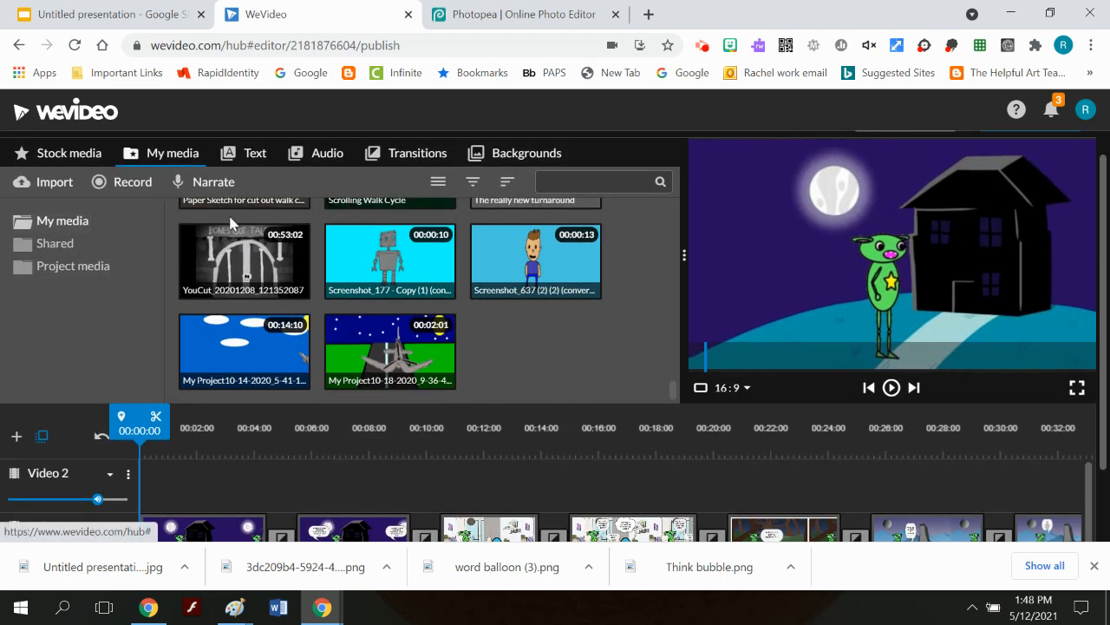
pyautogui.click(310, 156)
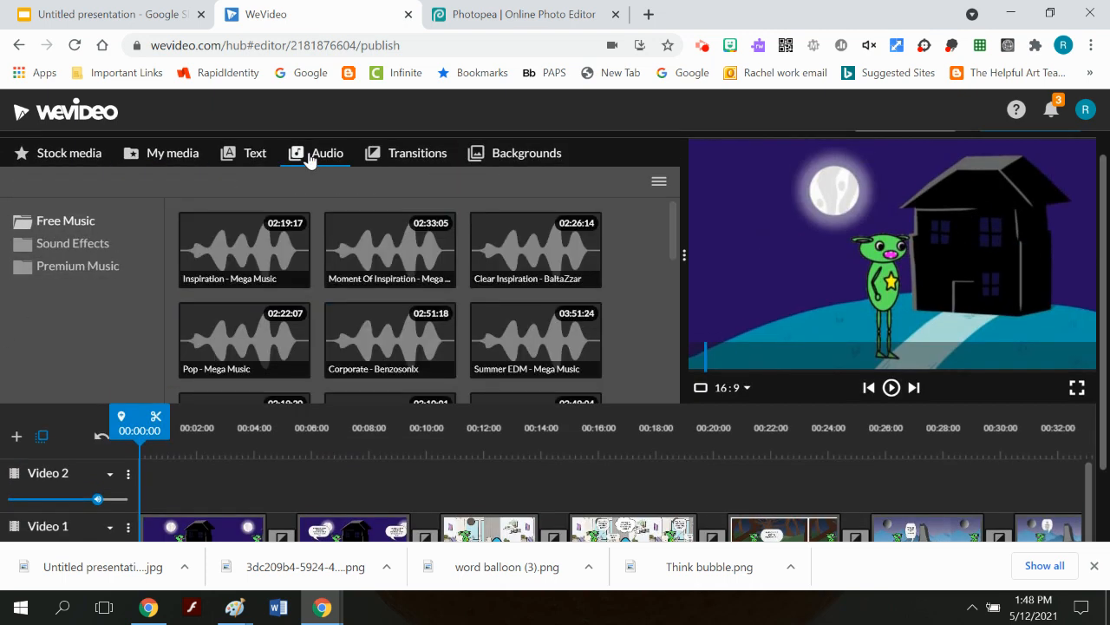
pyautogui.click(72, 248)
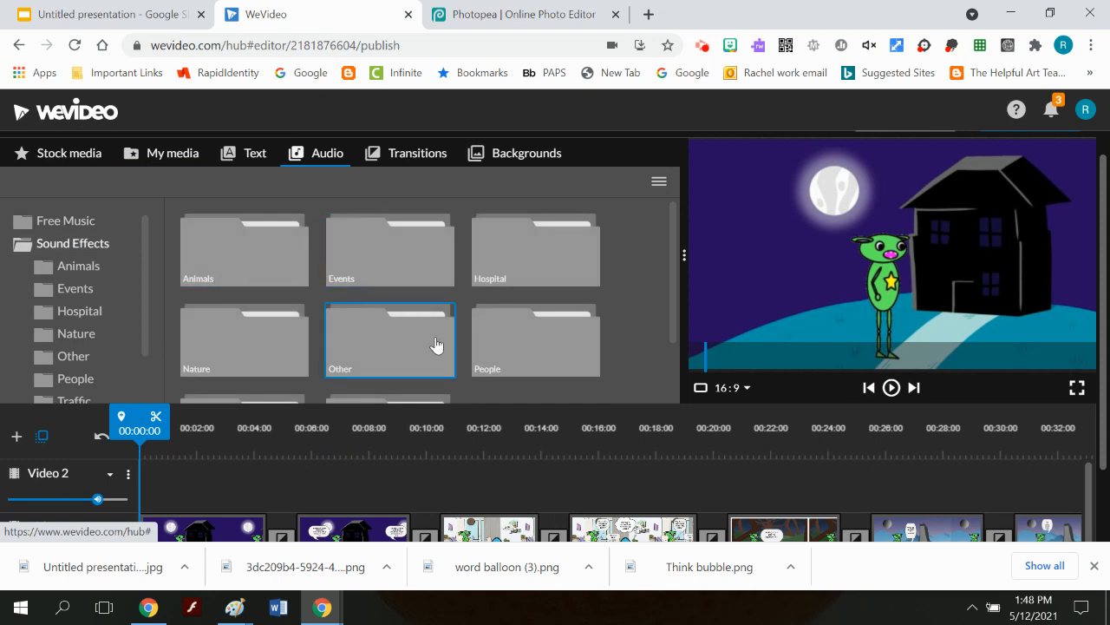
pyautogui.scroll(-2, 476, 334)
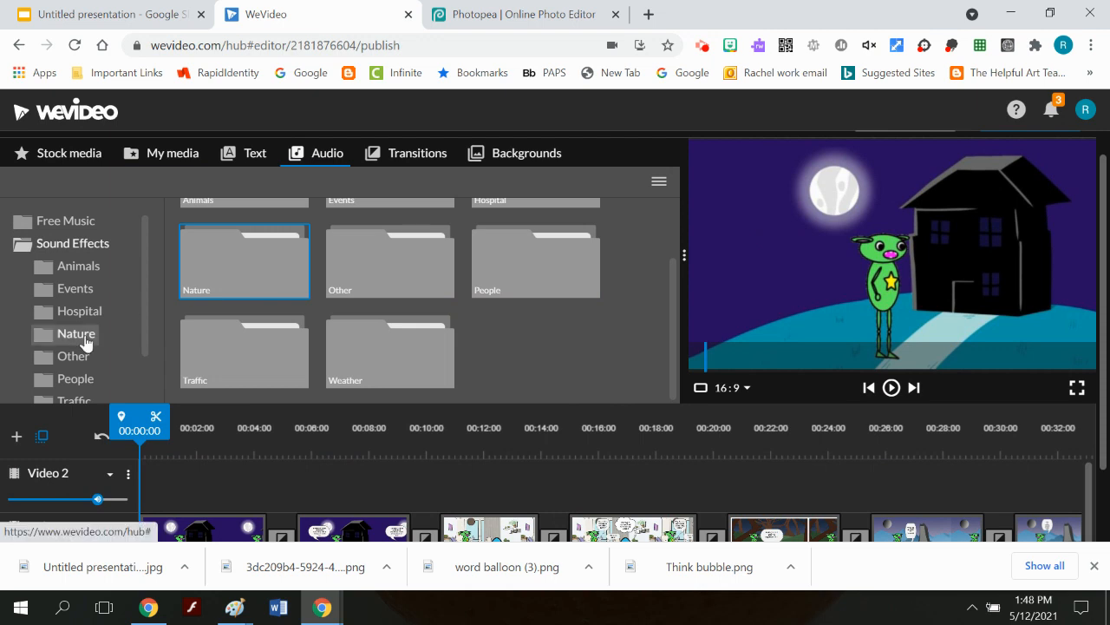
pyautogui.doubleClick(240, 257)
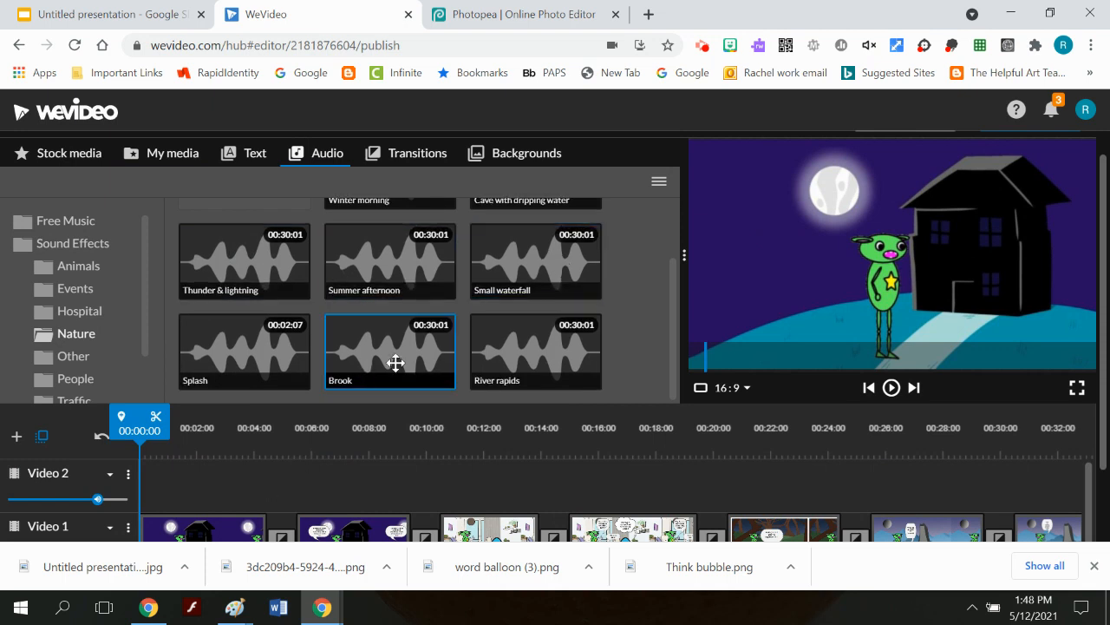
pyautogui.scroll(2, 508, 295)
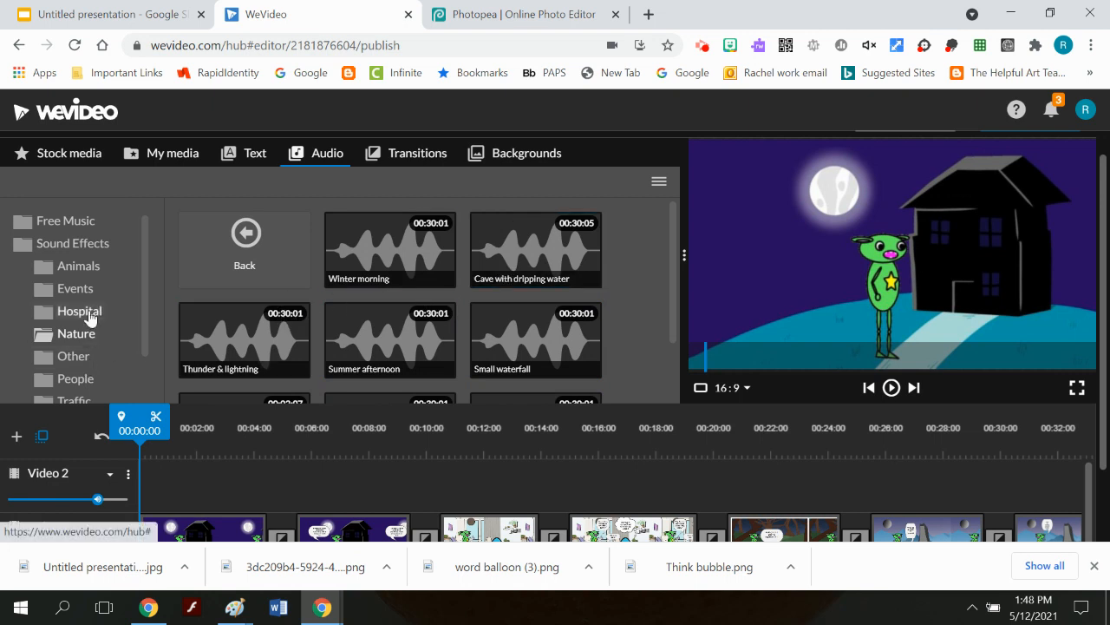
# - Browse the Animals sound effects and listen to part of Summer Insects
pyautogui.click(87, 266)
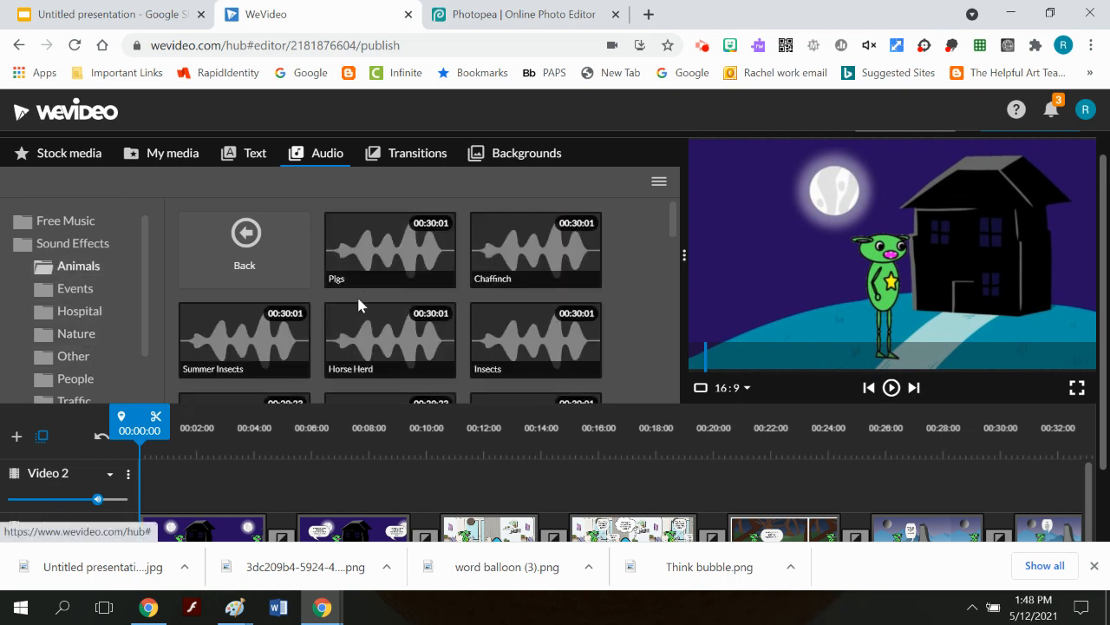
pyautogui.scroll(-1, 363, 298)
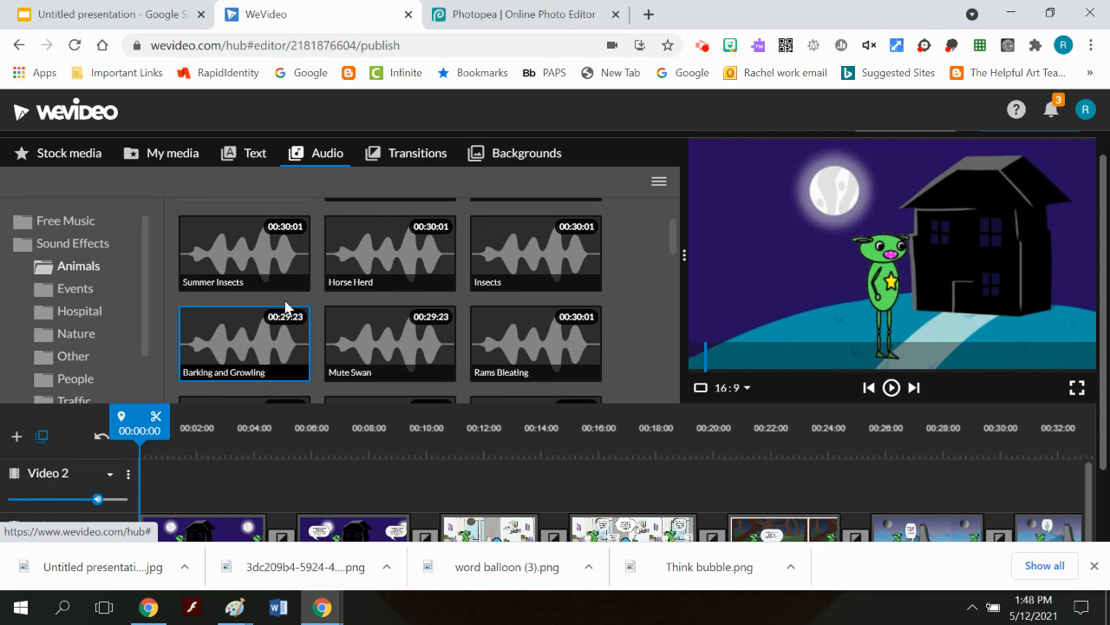
pyautogui.click(261, 276)
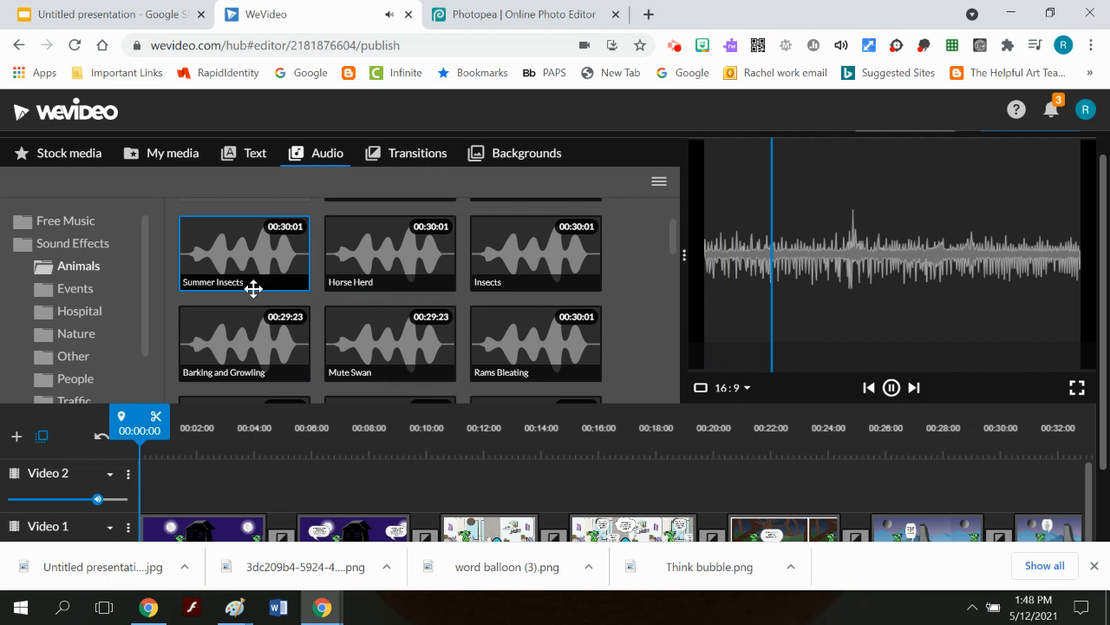
pyautogui.click(891, 389)
pyautogui.scroll(-2, 441, 304)
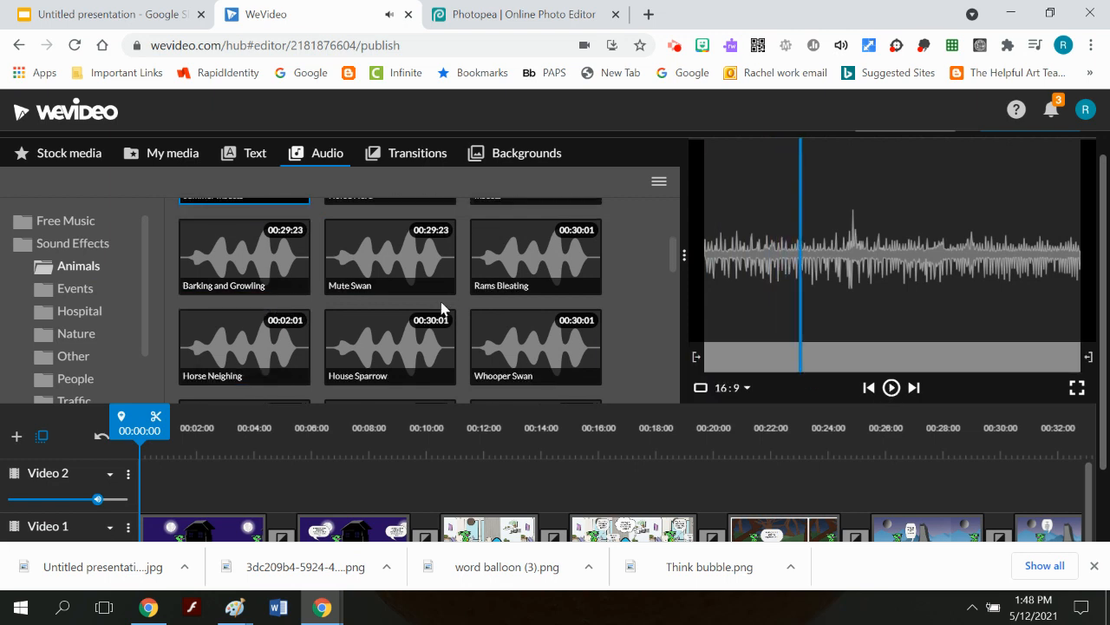
# - Add the Summer Insects sound effect to the Audio 1 track at the start of the timeline
pyautogui.scroll(4, 441, 309)
pyautogui.scroll(-1, 349, 467)
pyautogui.scroll(1, 338, 502)
pyautogui.scroll(-1, 339, 502)
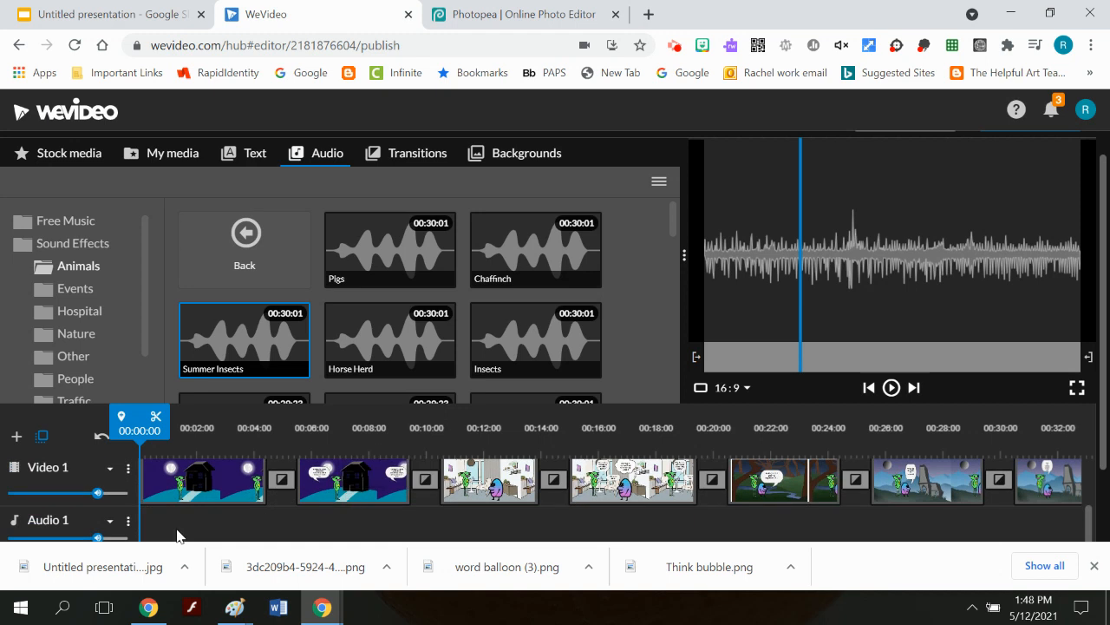
pyautogui.moveTo(222, 359); pyautogui.dragTo(157, 526)
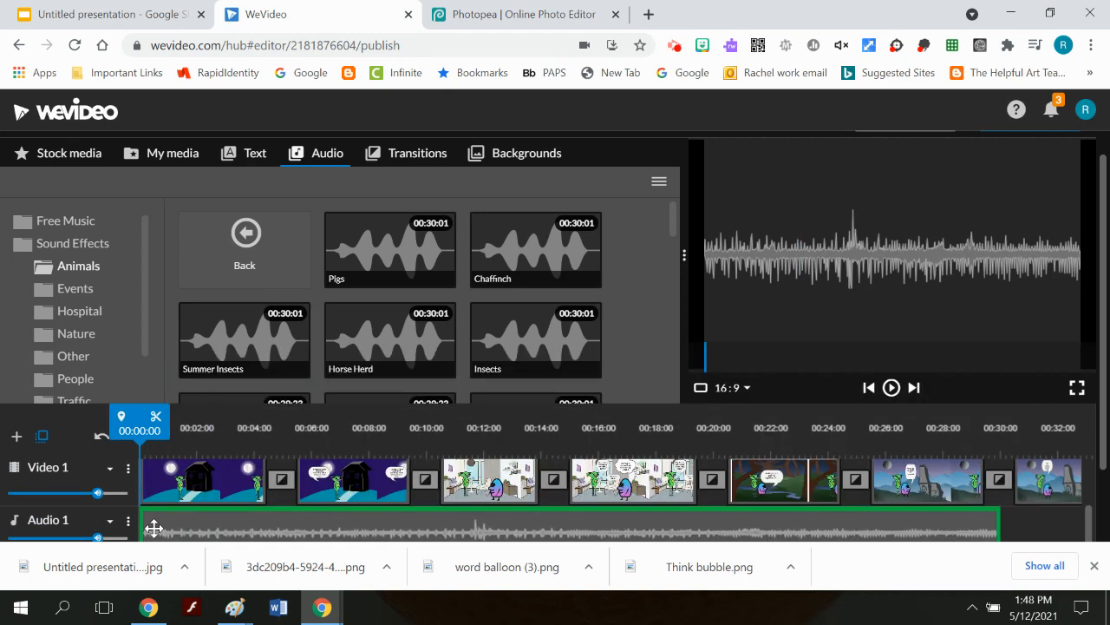
pyautogui.scroll(-3, 295, 336)
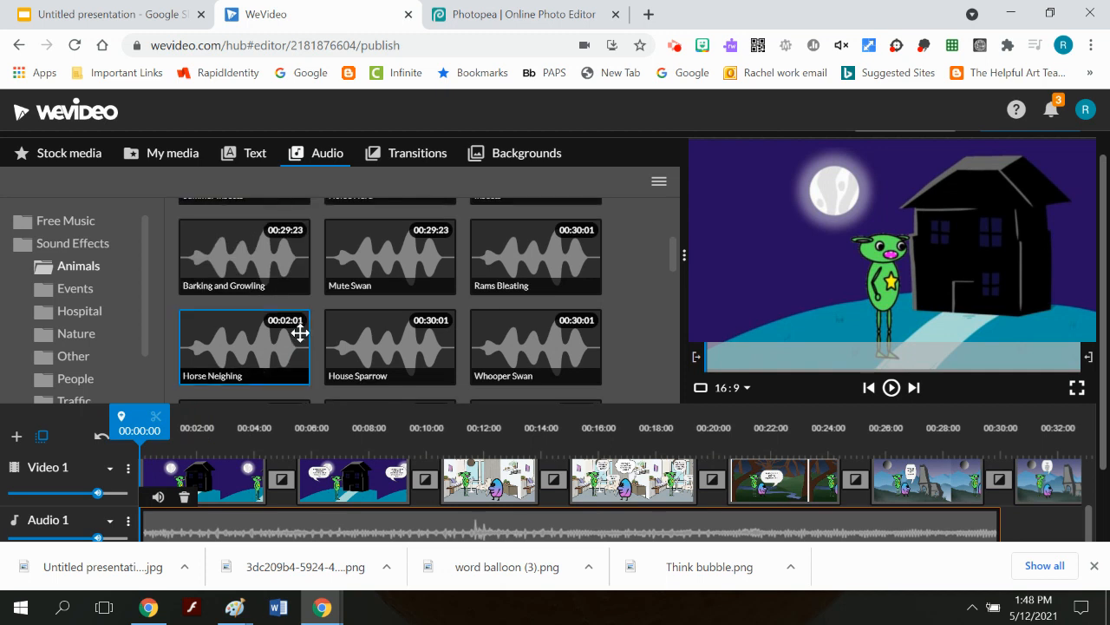
pyautogui.scroll(3, 295, 336)
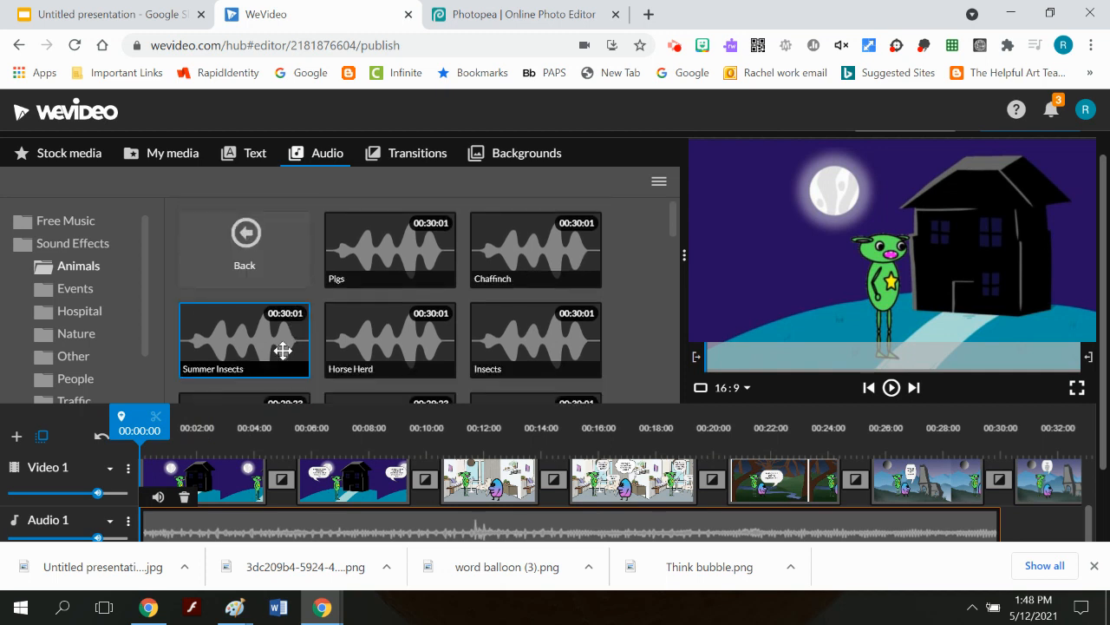
# - Preview the opening scenes with the Summer Insects sound and view that audio clip's volume and fade options
pyautogui.click(894, 388)
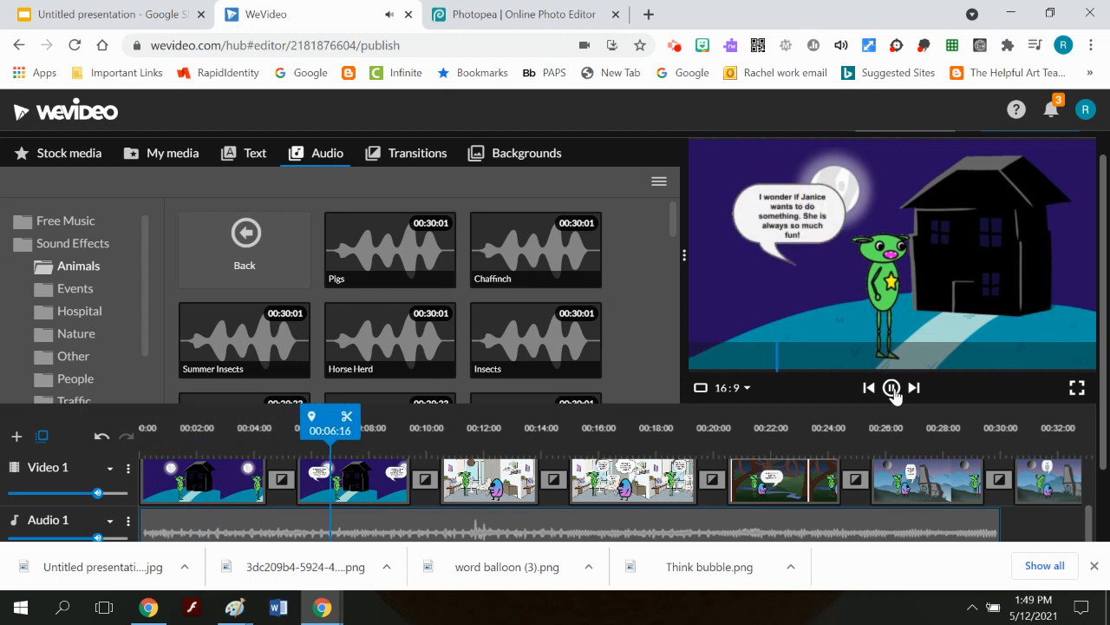
pyautogui.click(892, 391)
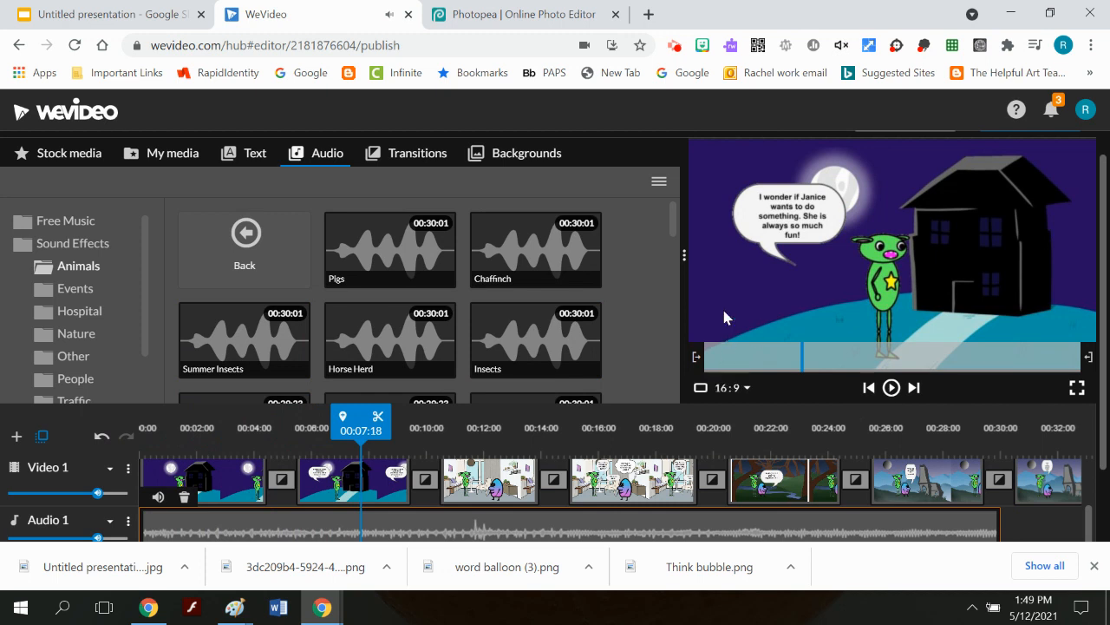
pyautogui.scroll(-1, 744, 328)
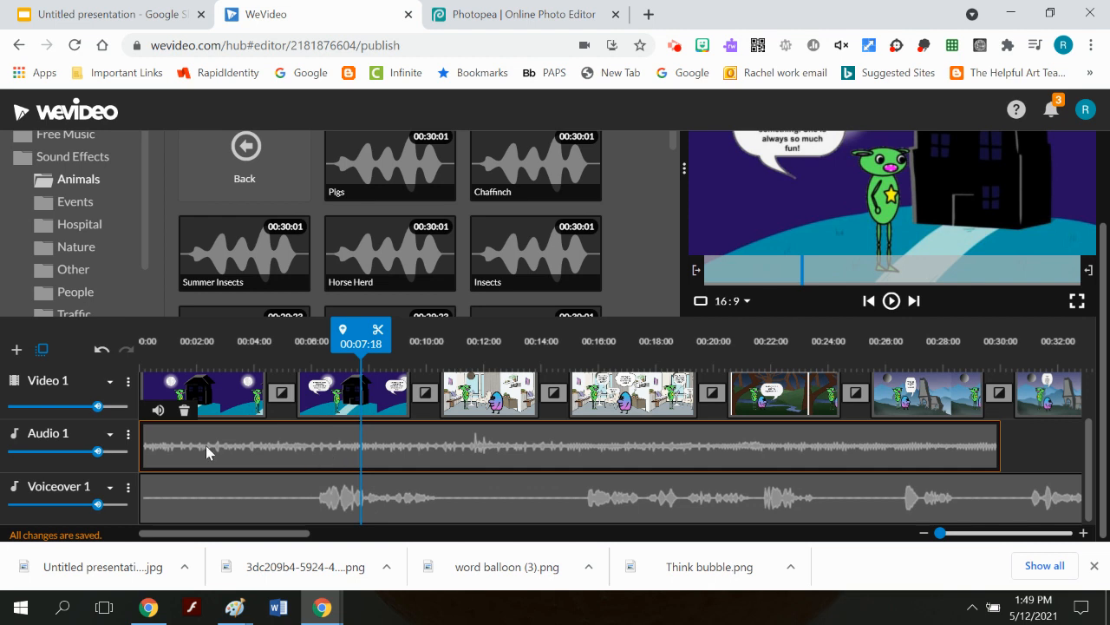
pyautogui.click(157, 413)
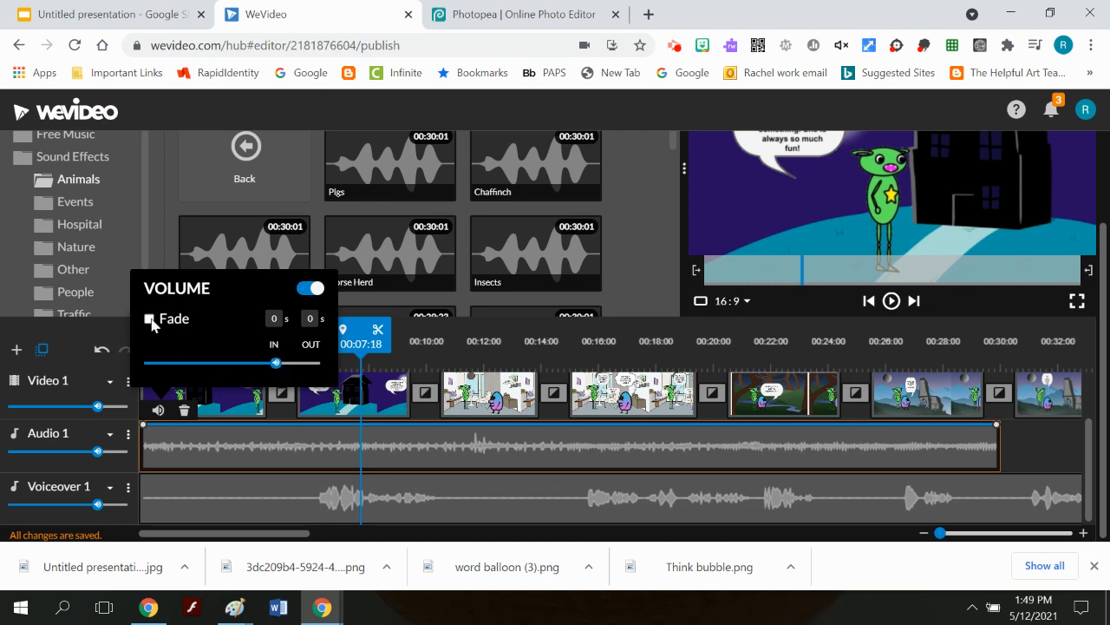
pyautogui.click(374, 442)
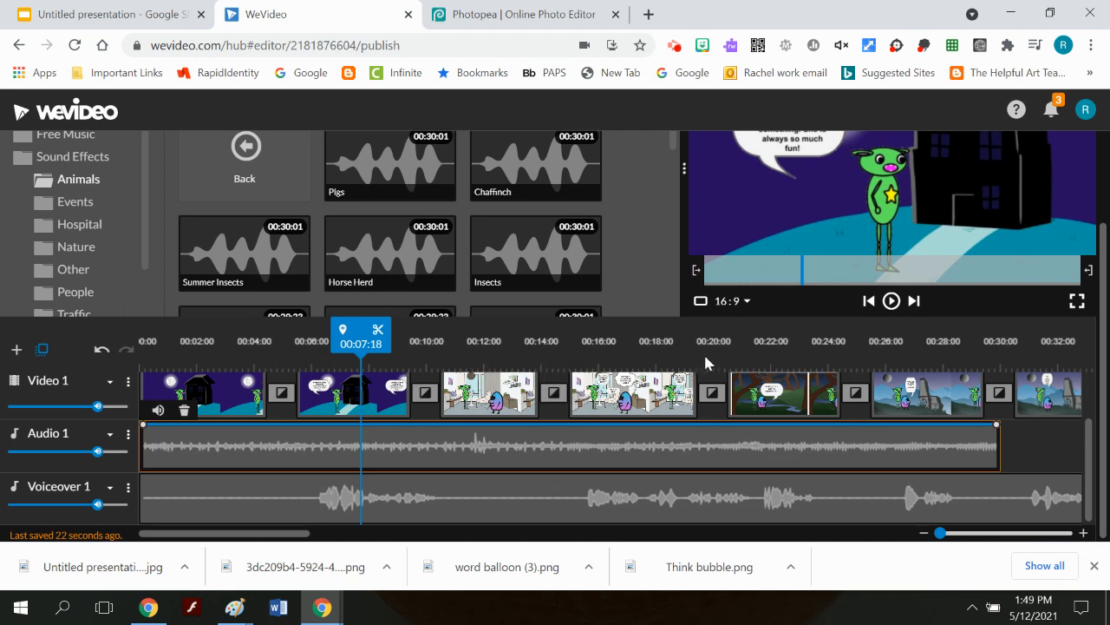
# - Finish the edit and set the video export resolution to HD 1280x720
pyautogui.scroll(1, 584, 431)
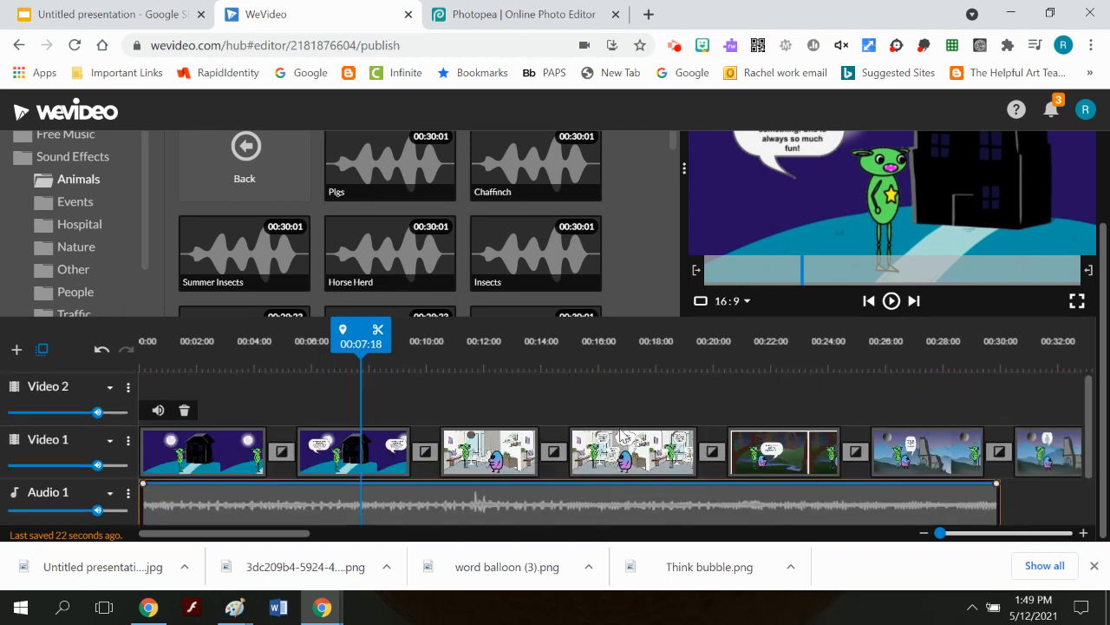
pyautogui.scroll(2, 650, 251)
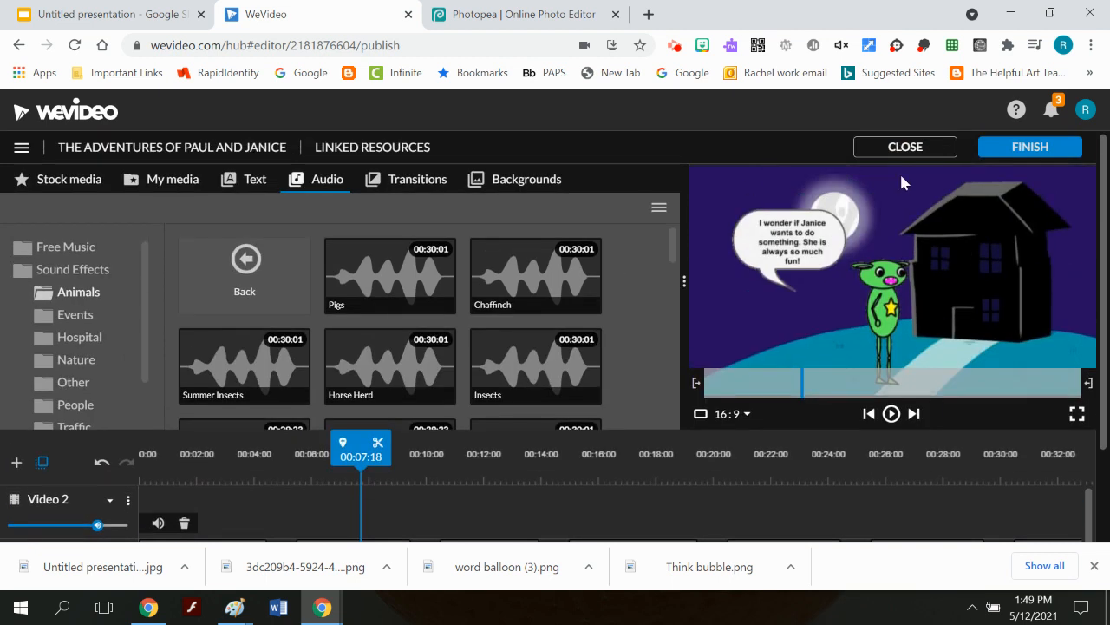
pyautogui.click(1026, 148)
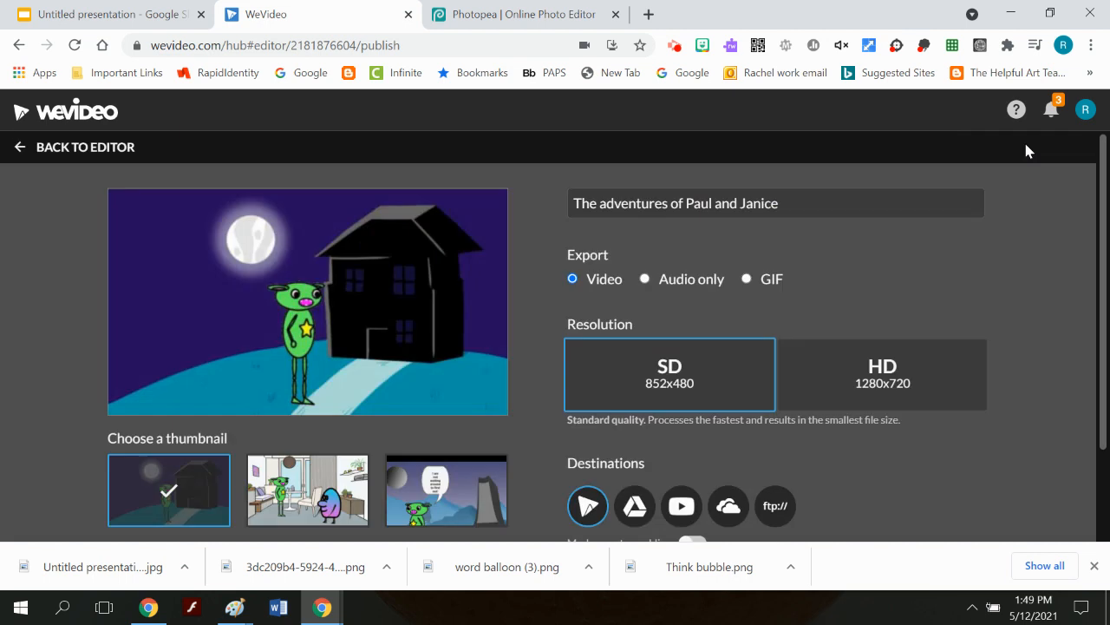
pyautogui.click(853, 398)
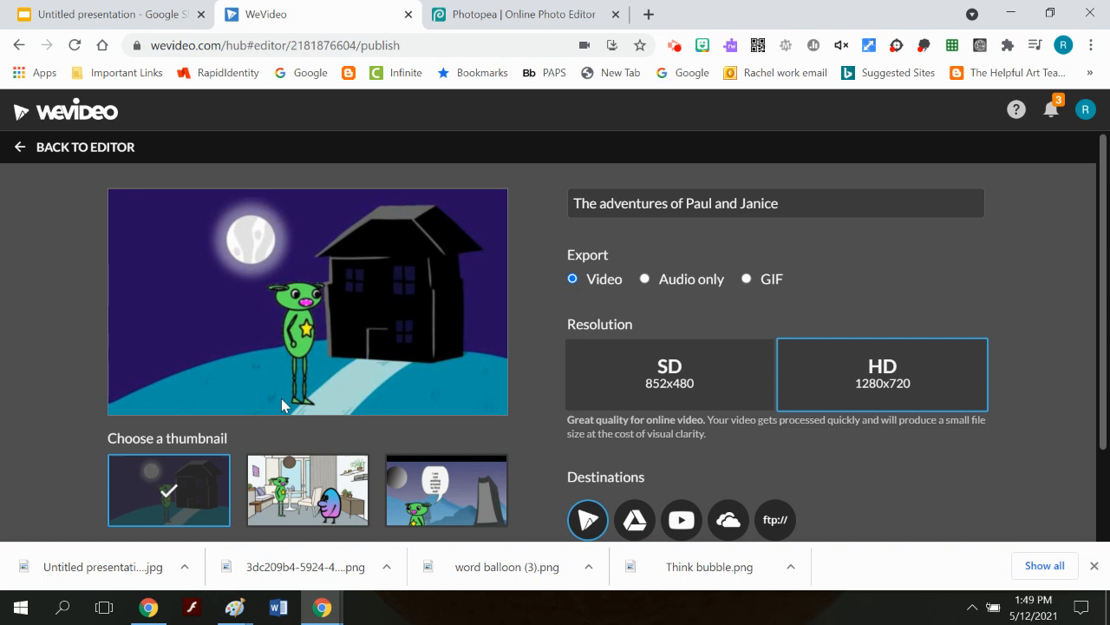
# - Keep the first thumbnail, add Google Drive to the export destinations, and export the video
pyautogui.scroll(-2, 417, 408)
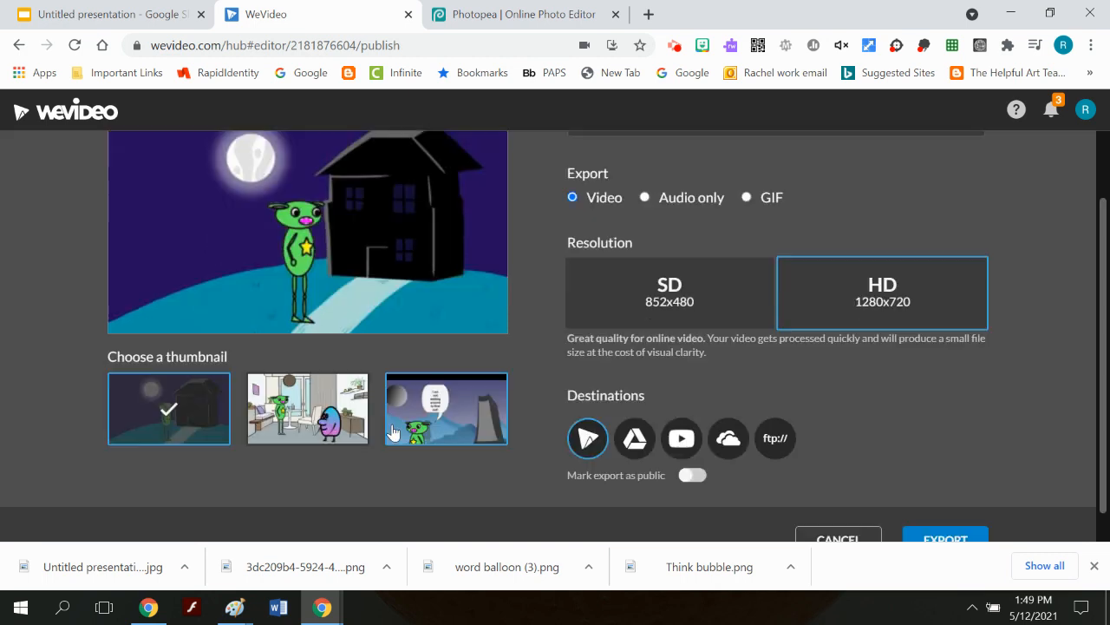
pyautogui.scroll(2, 377, 255)
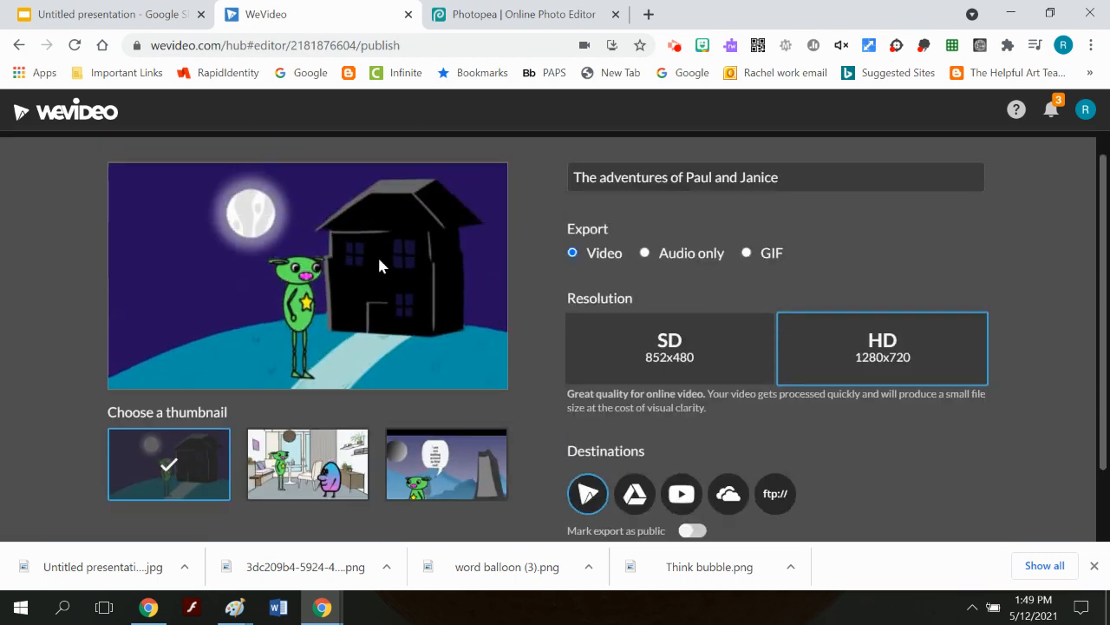
pyautogui.scroll(-2, 471, 345)
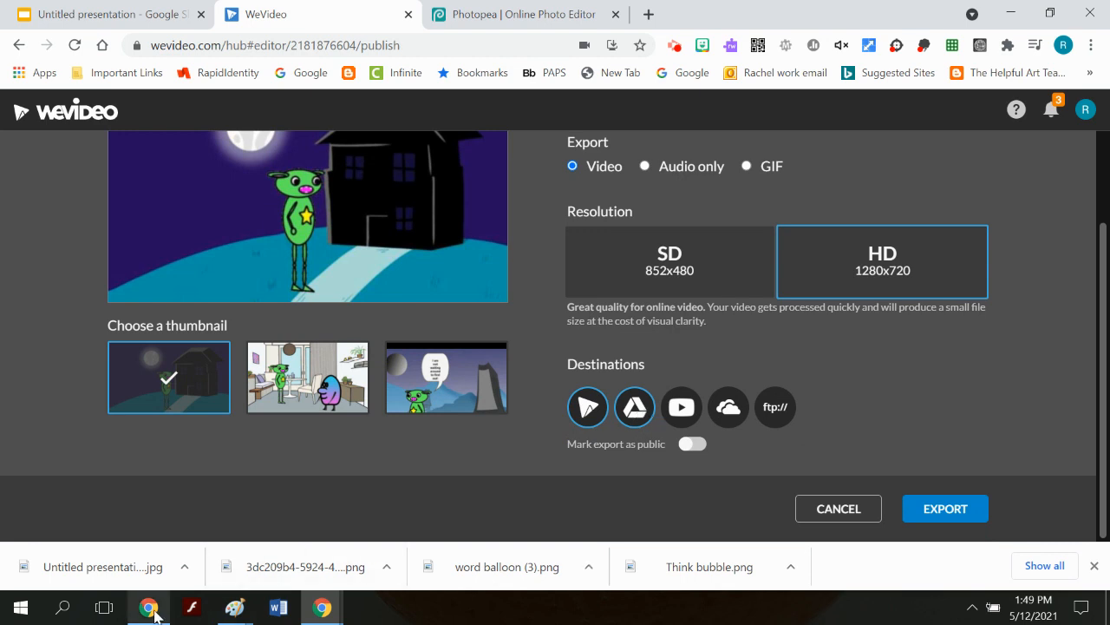
pyautogui.click(962, 512)
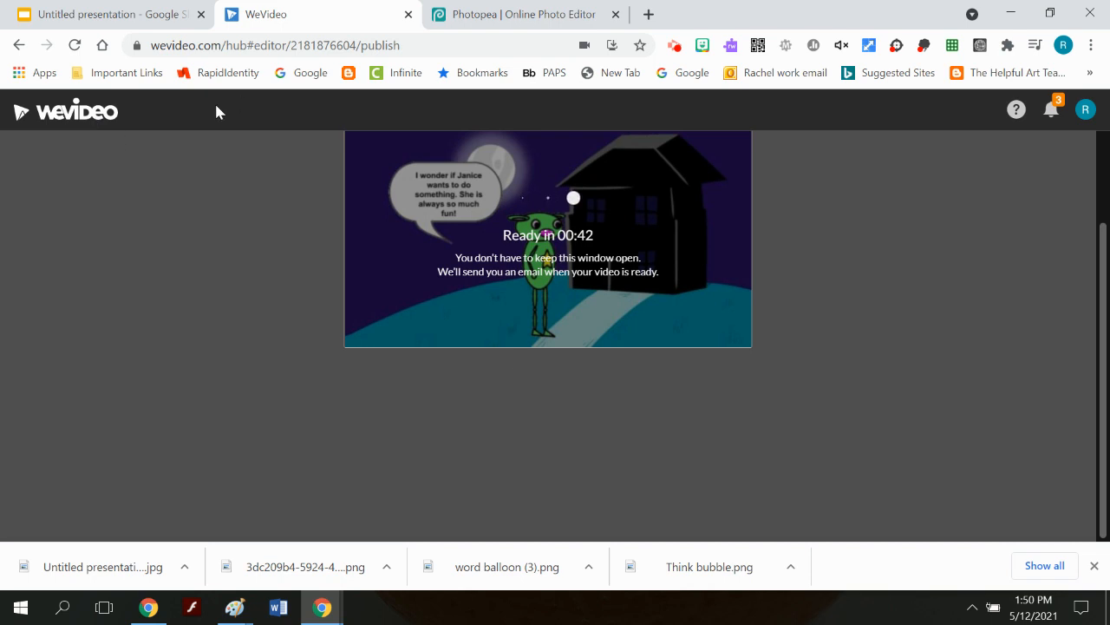
# - Return to the dashboard, look at the types of content that can be created, and open the Projects list
pyautogui.click(91, 118)
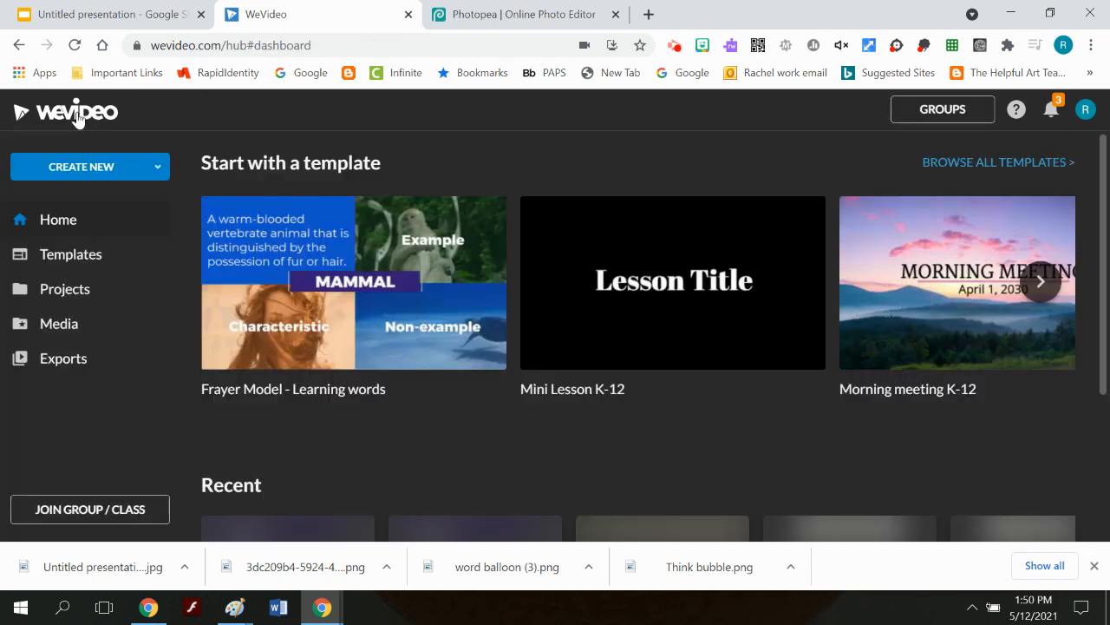
pyautogui.click(134, 172)
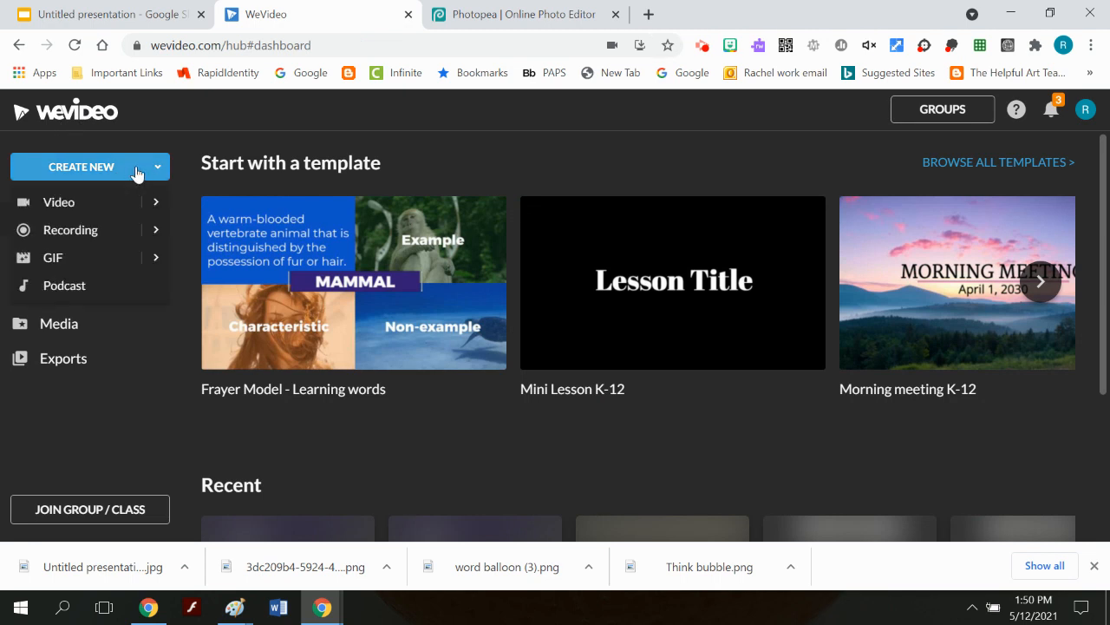
pyautogui.click(308, 146)
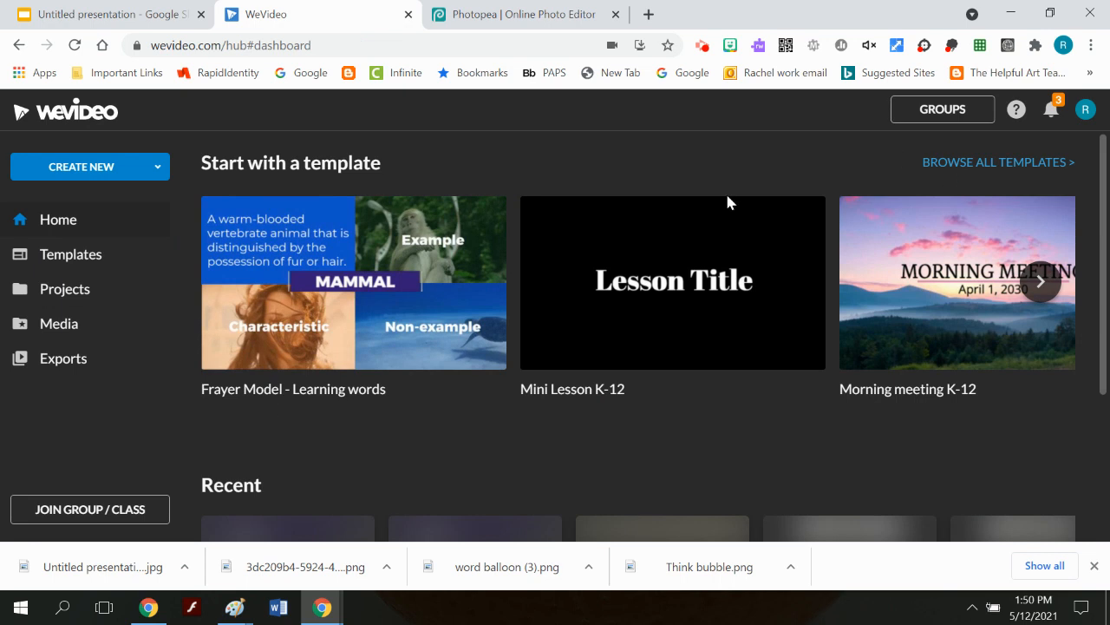
pyautogui.click(72, 220)
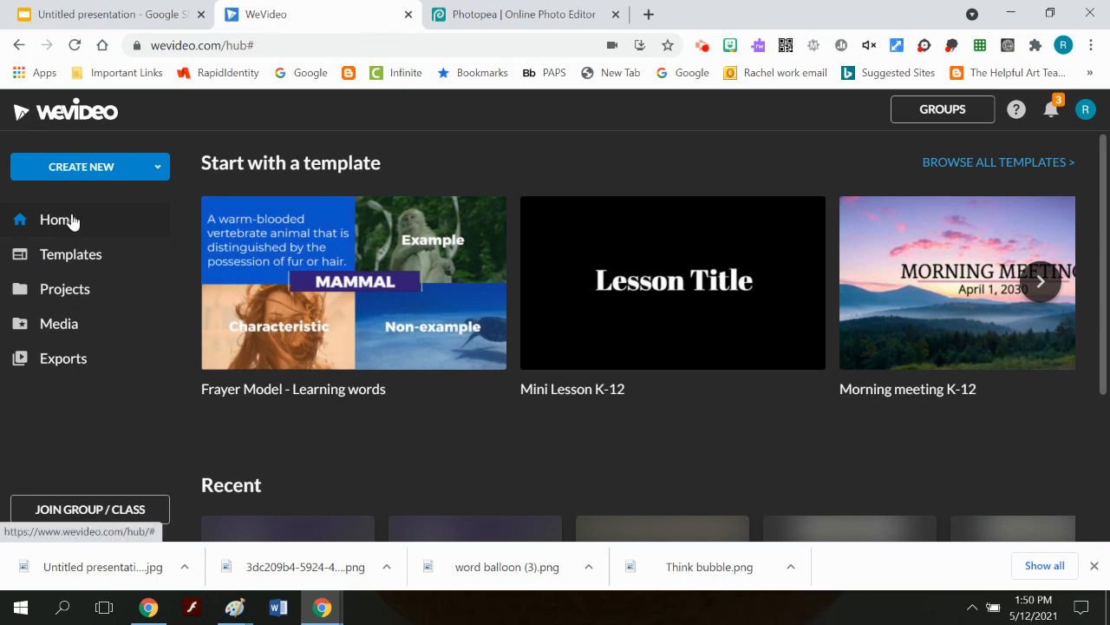
pyautogui.click(84, 293)
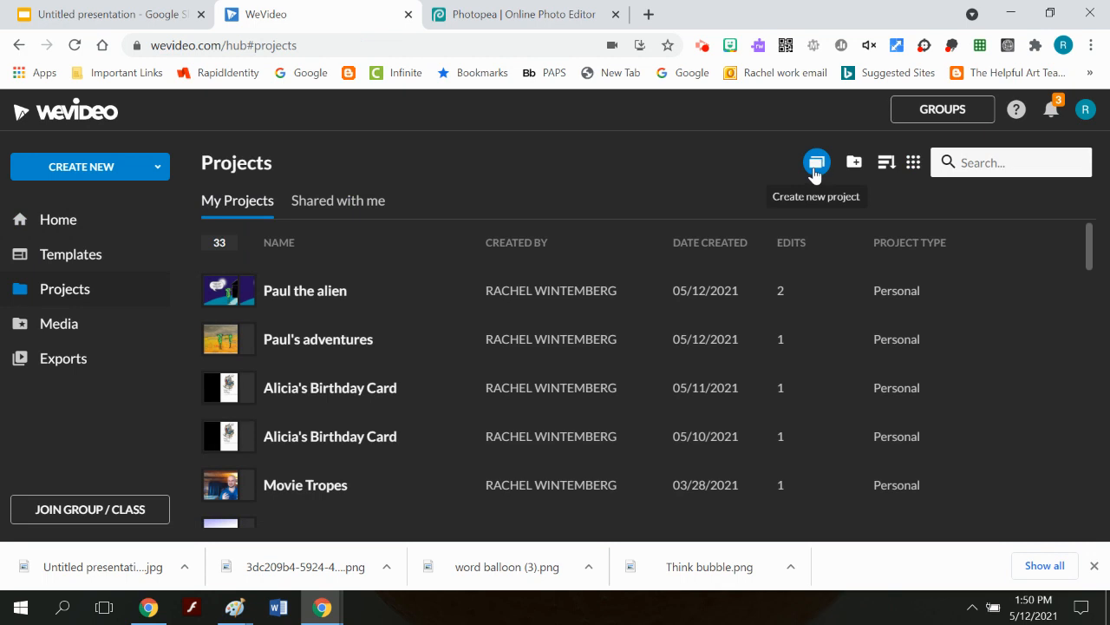
# - Start a new project with the Personal project type
pyautogui.click(816, 165)
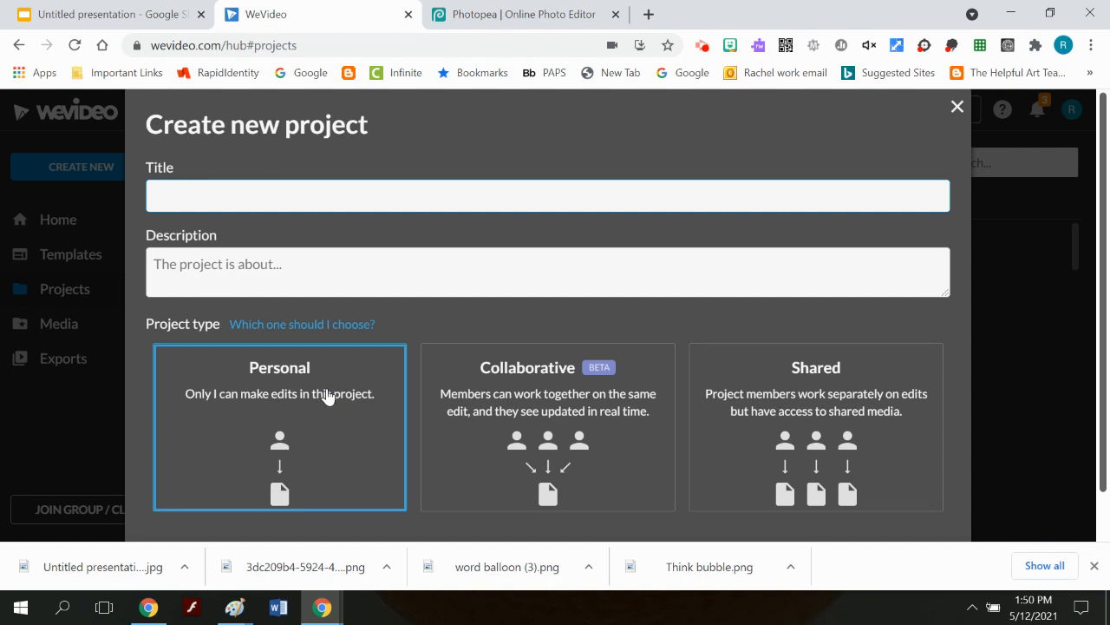
pyautogui.scroll(-1, 327, 397)
pyautogui.click(373, 317)
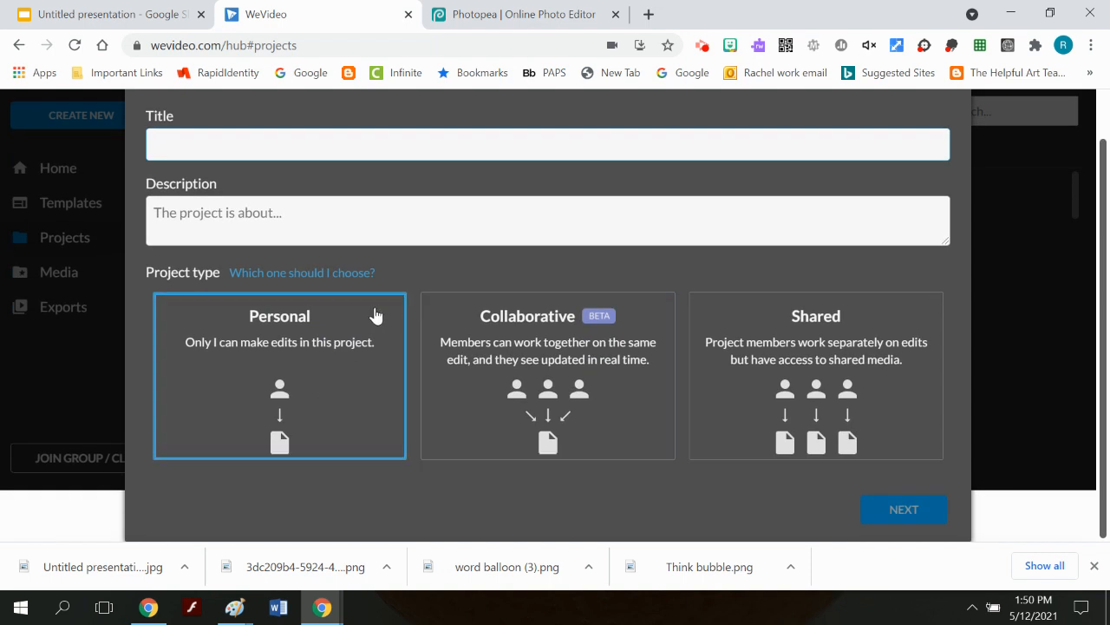